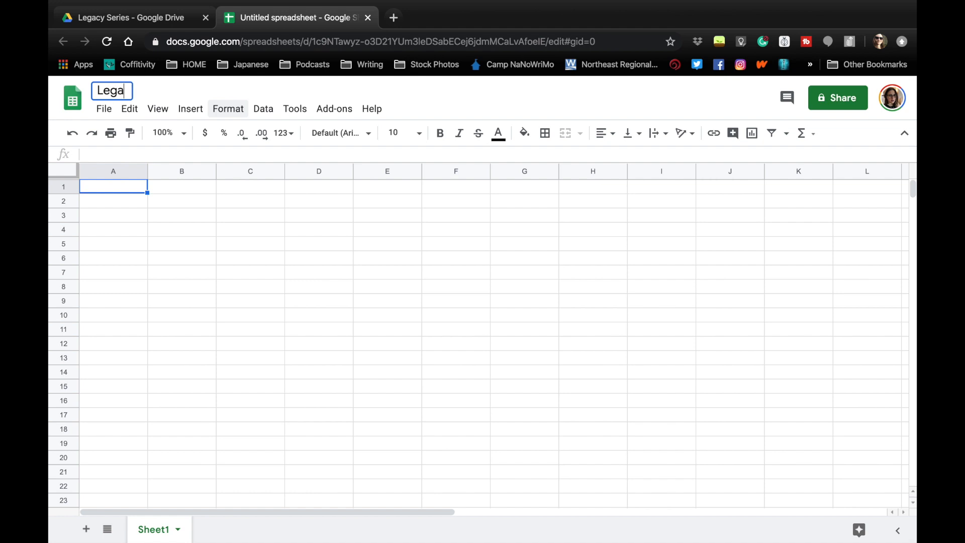
Title the spreadsheet "Legacy Series Bible" and check which Drive folder it is stored in
{"action": "type", "text": "Series Bible"}
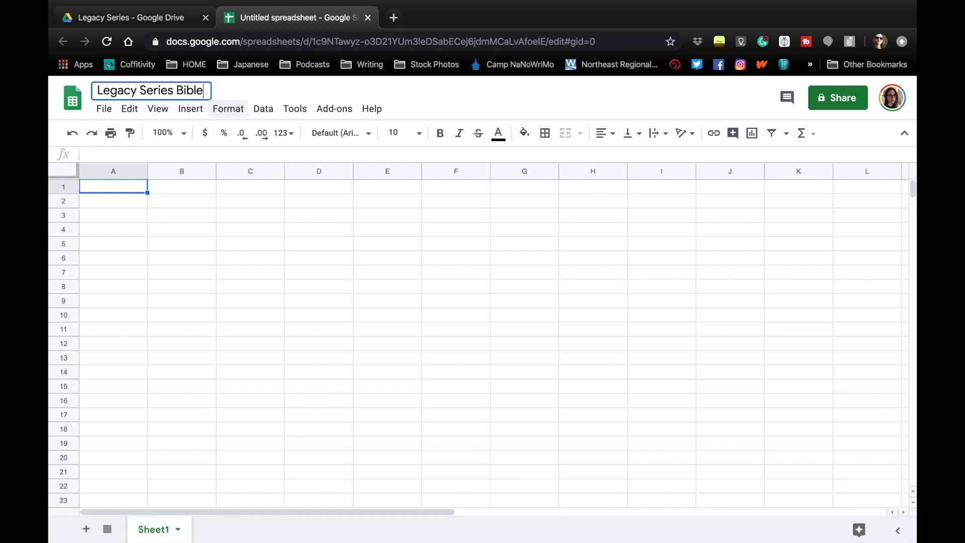
{"action": "left_click", "coordinate": [257, 92]}
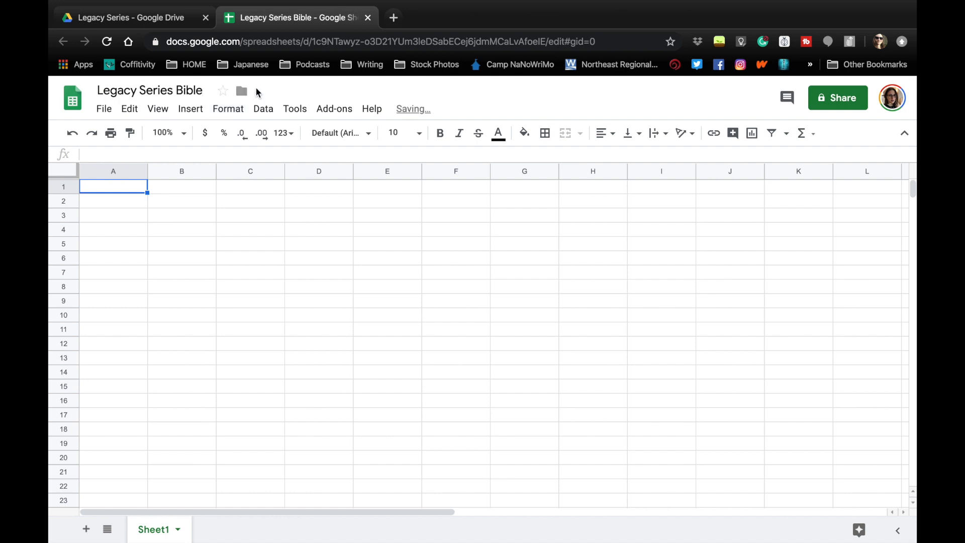
{"action": "left_click", "coordinate": [242, 91]}
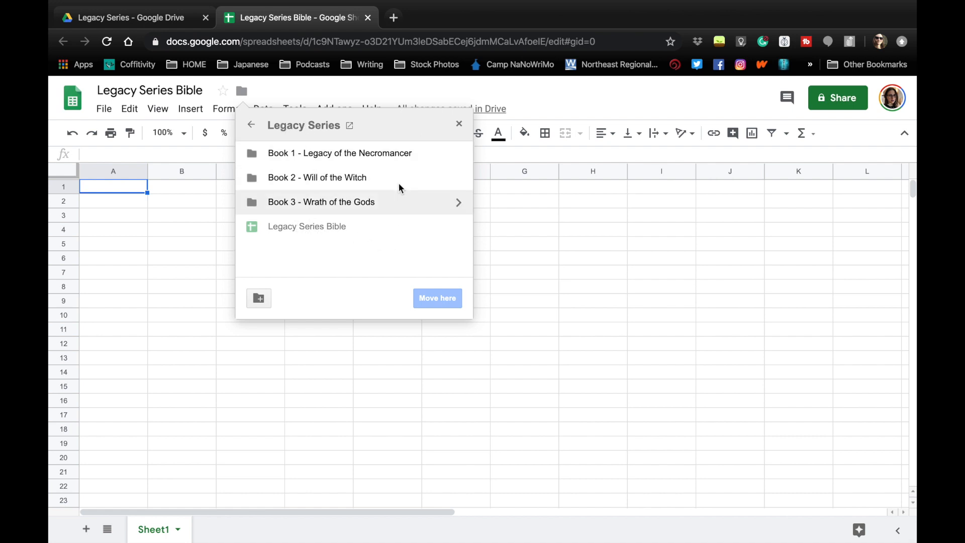
{"action": "left_click", "coordinate": [267, 91]}
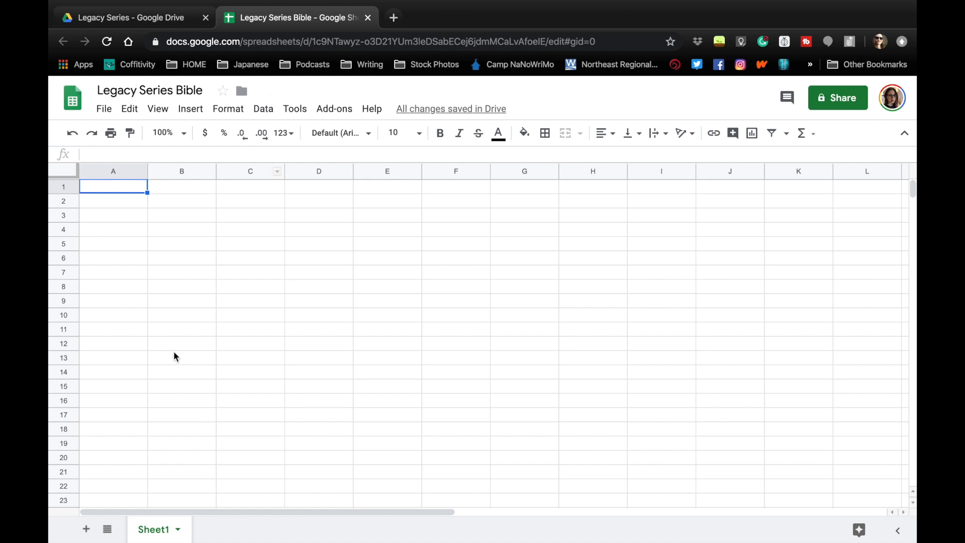
Rename the first sheet as "Characters"
{"action": "double_click", "coordinate": [150, 534]}
{"action": "type", "text": "C"}
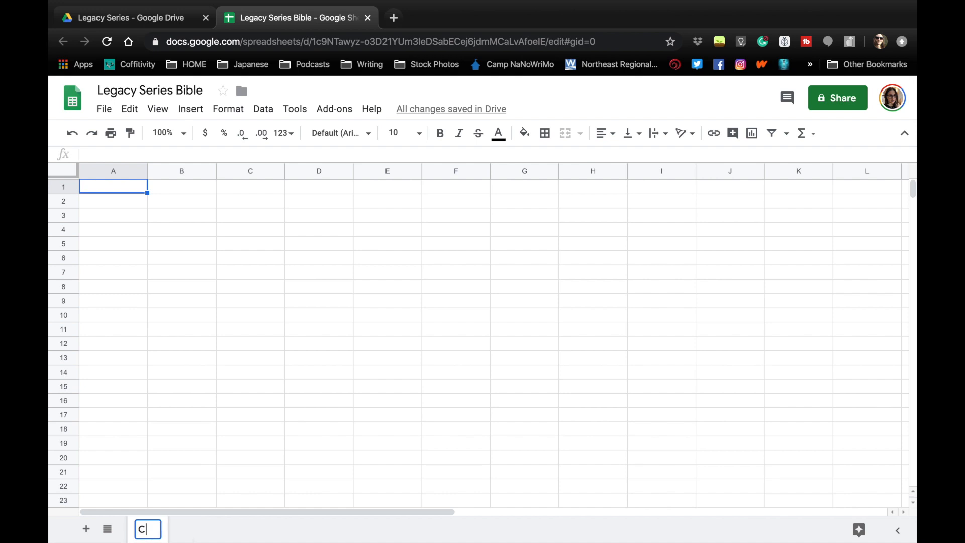
{"action": "type", "text": "haracters"}
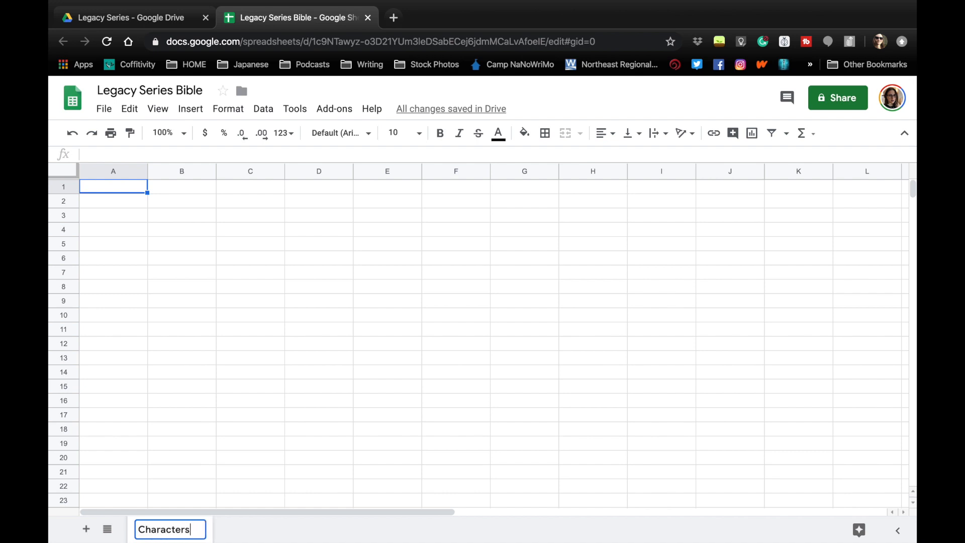
{"action": "key", "text": "Return"}
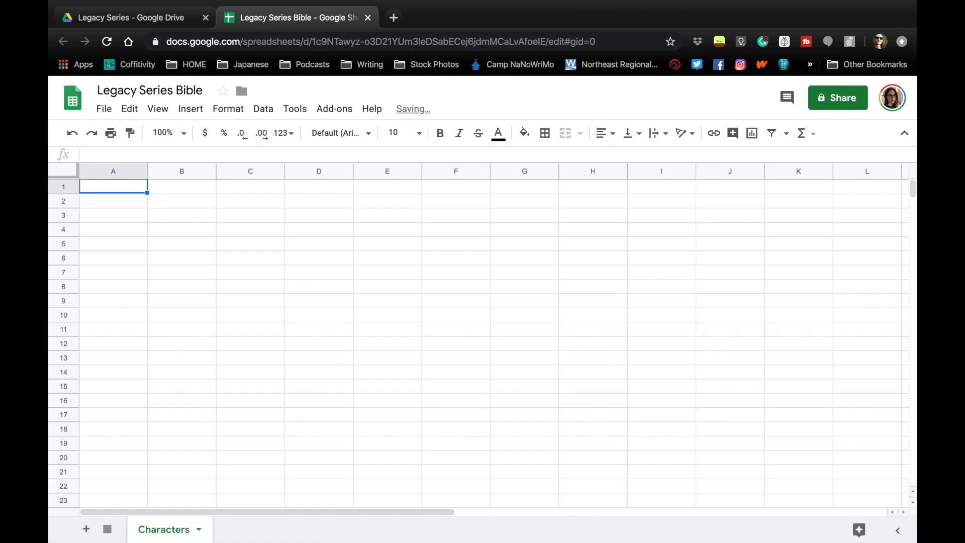
Add a second sheet to the spreadsheet and name it "Settings"
{"action": "left_click", "coordinate": [82, 530]}
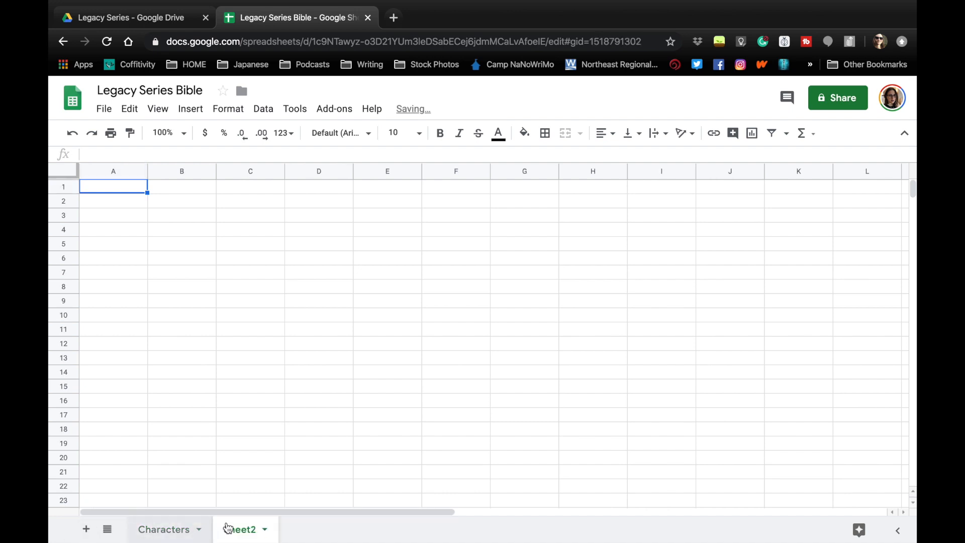
{"action": "double_click", "coordinate": [240, 532]}
{"action": "type", "text": "S"}
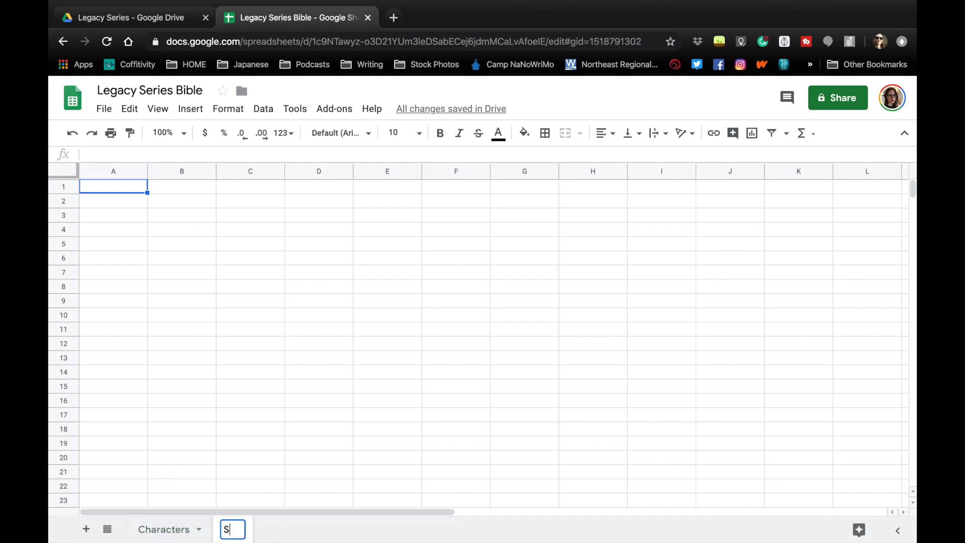
{"action": "type", "text": "ett"}
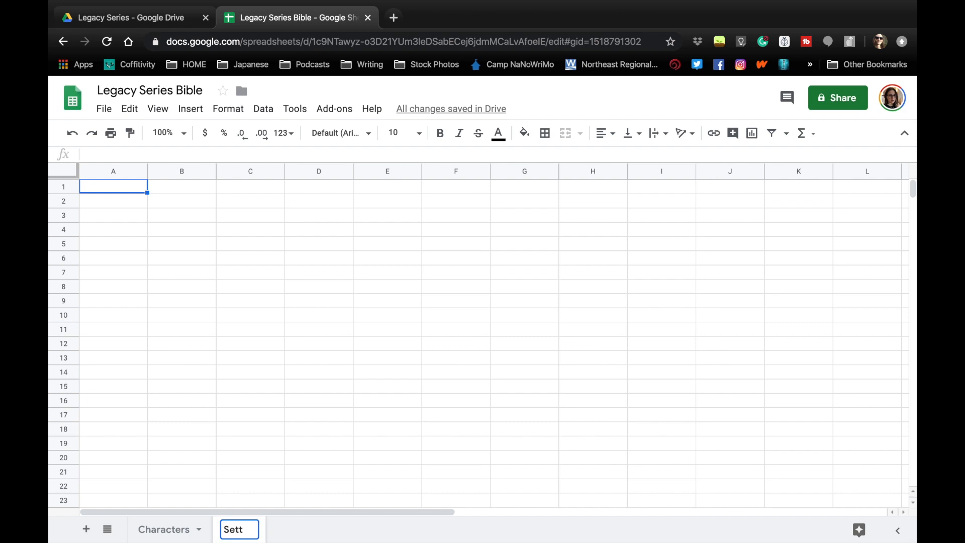
{"action": "type", "text": "ings"}
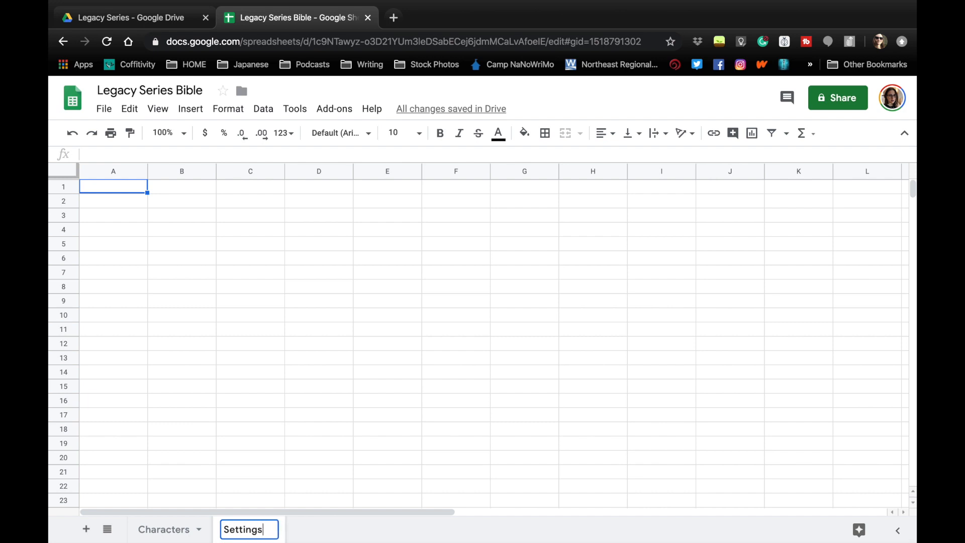
{"action": "key", "text": "Return"}
Add a third sheet to the spreadsheet and name it "3 Act Structures"
{"action": "left_click", "coordinate": [86, 529]}
{"action": "double_click", "coordinate": [310, 533]}
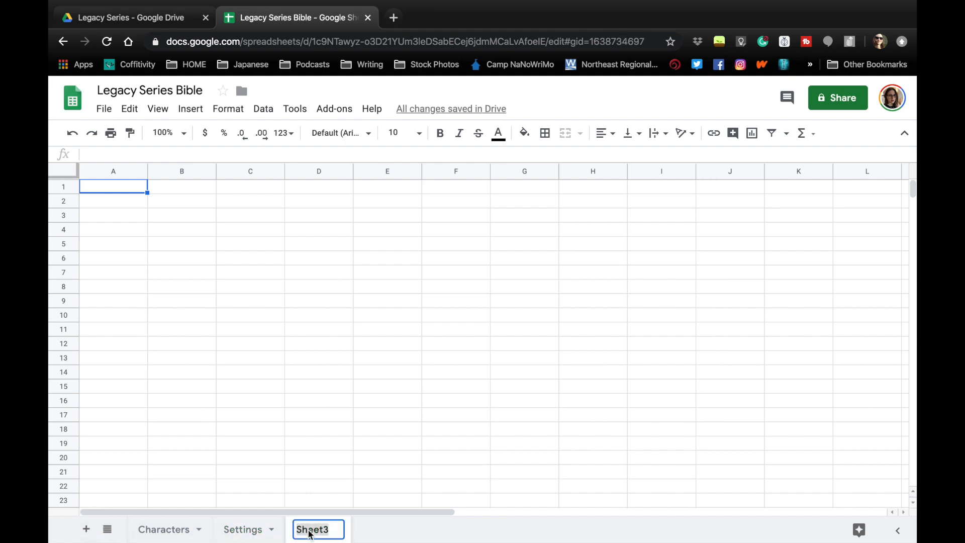
{"action": "type", "text": "3"}
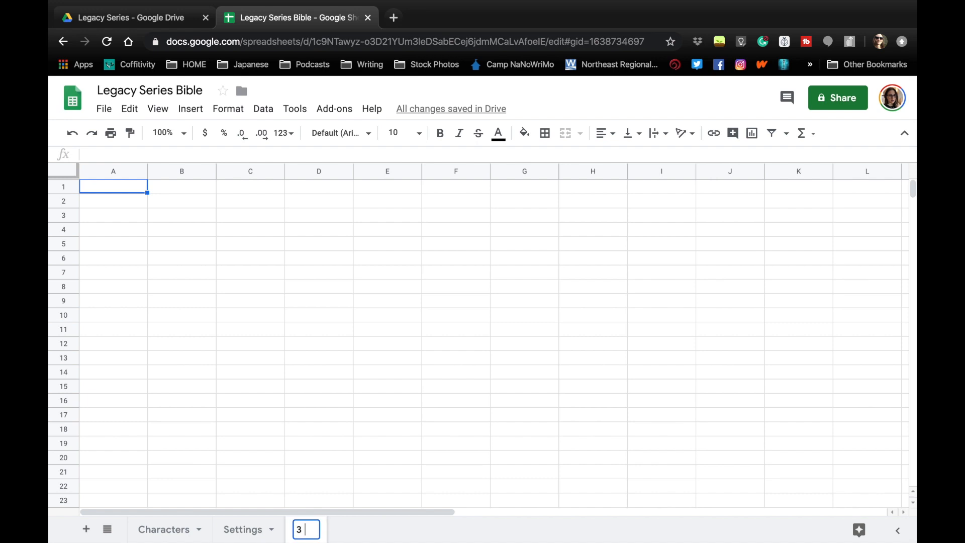
{"action": "type", "text": " Act Str"}
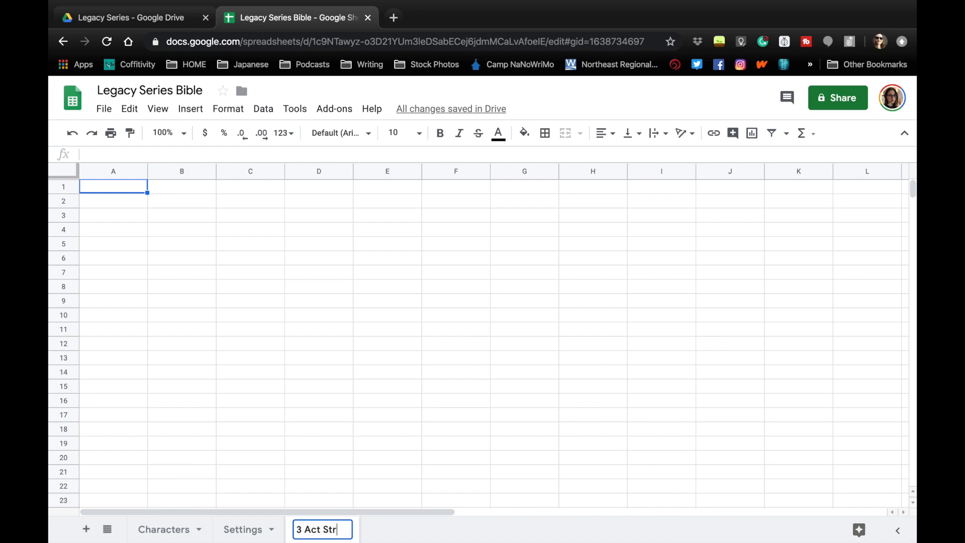
{"action": "type", "text": "uctures"}
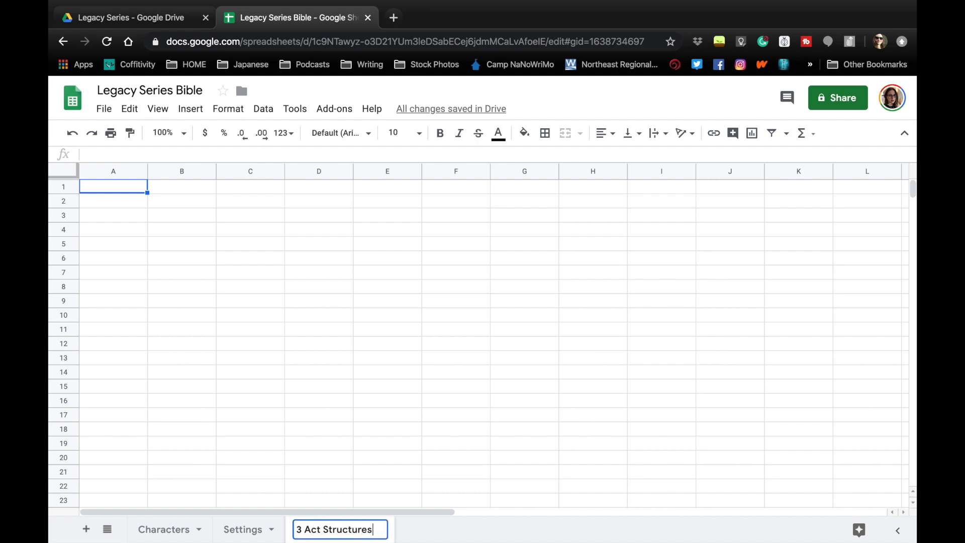
{"action": "key", "text": "Return"}
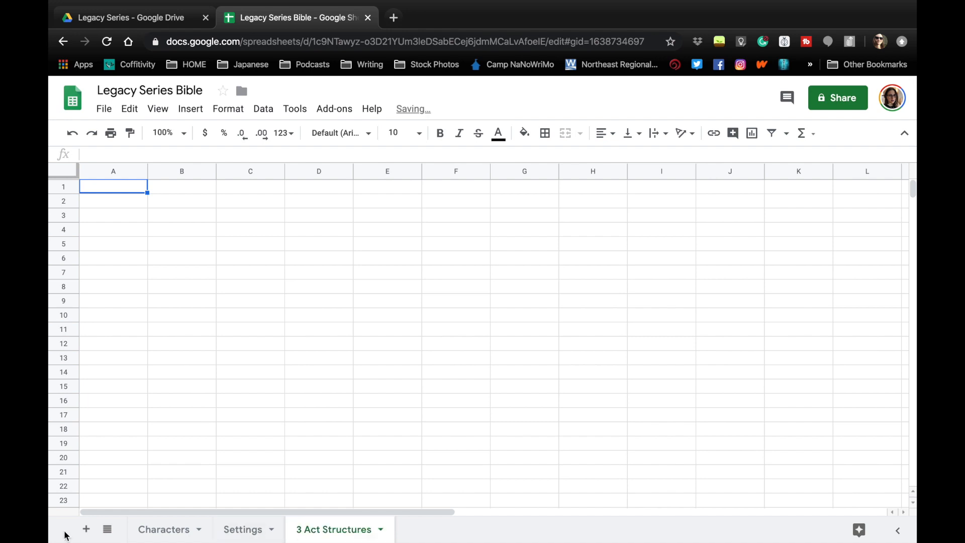
Add two more sheets and rename the first of them as "Family Trees"
{"action": "left_click", "coordinate": [87, 532]}
{"action": "left_click", "coordinate": [87, 532]}
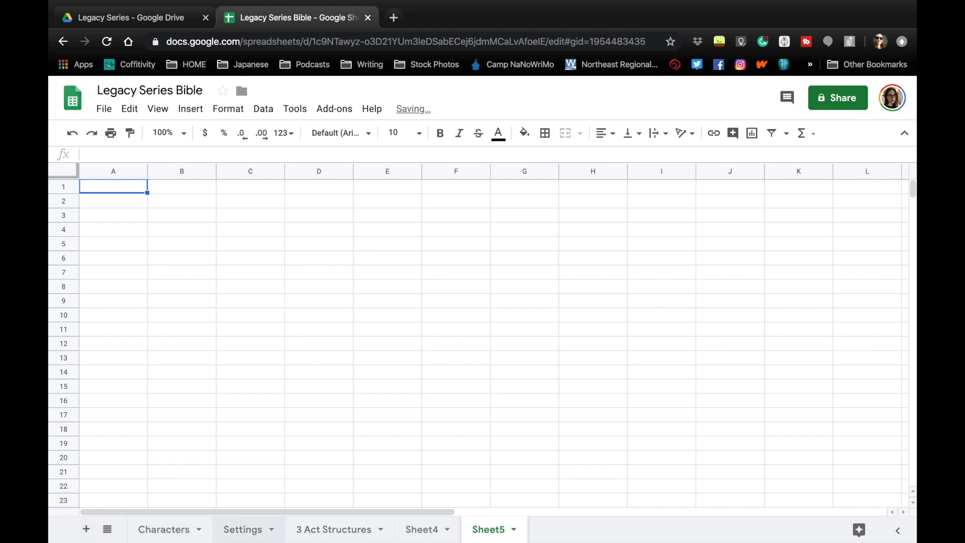
{"action": "double_click", "coordinate": [424, 536]}
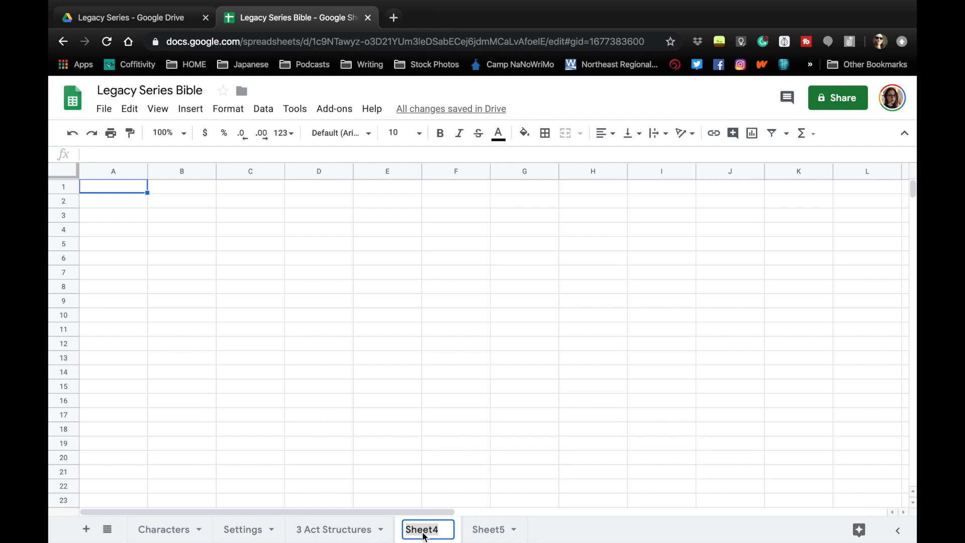
{"action": "type", "text": "Famil"}
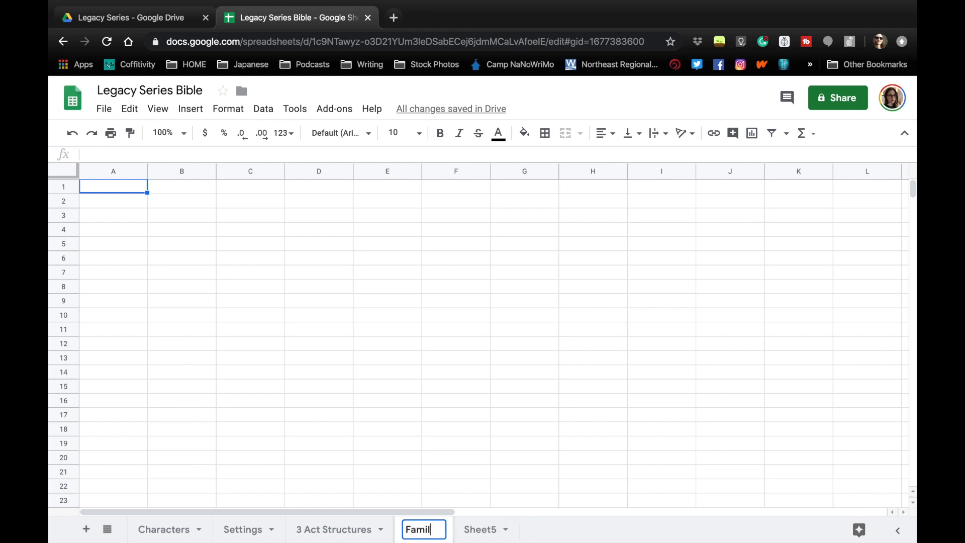
{"action": "type", "text": "y Trees"}
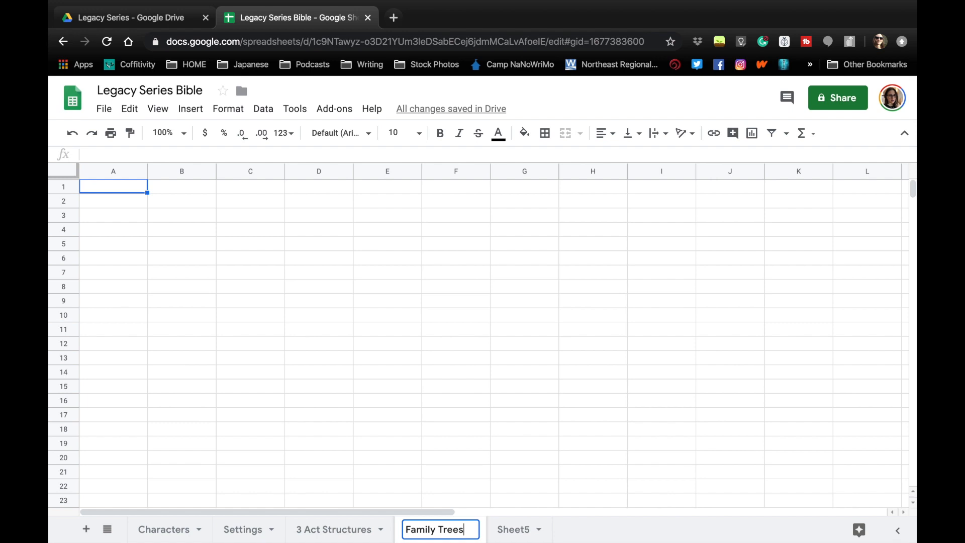
{"action": "key", "text": "Return"}
Rename the remaining unnamed sheet, Sheet5, as "Witches Power Structure"
{"action": "double_click", "coordinate": [505, 532]}
{"action": "key", "text": "BackSpace"}
{"action": "type", "text": "Witches"}
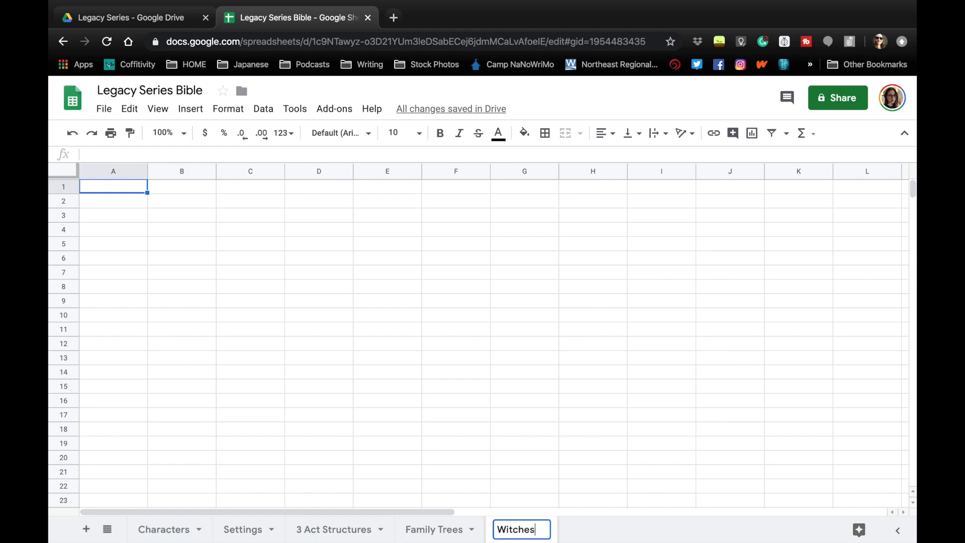
{"action": "type", "text": " Pow"}
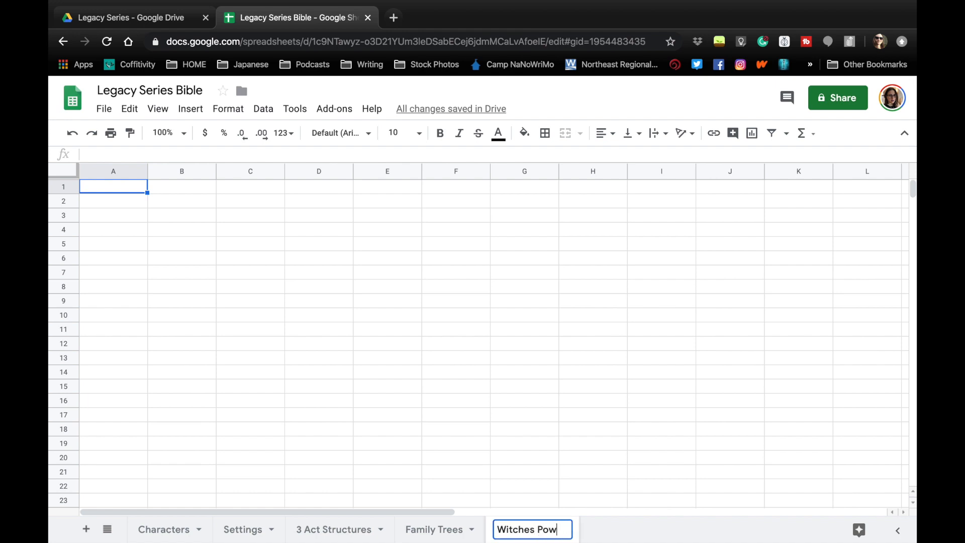
{"action": "type", "text": "er Struct"}
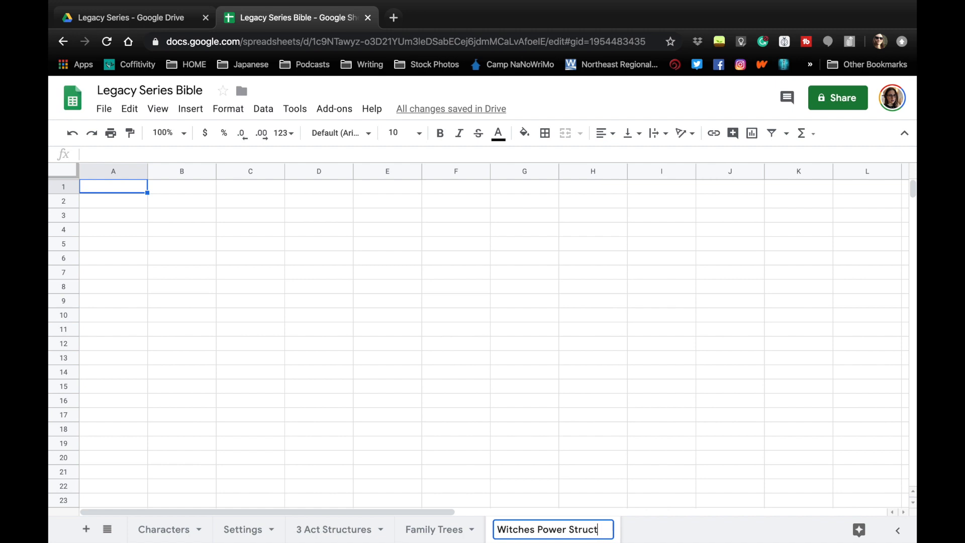
{"action": "type", "text": "ure"}
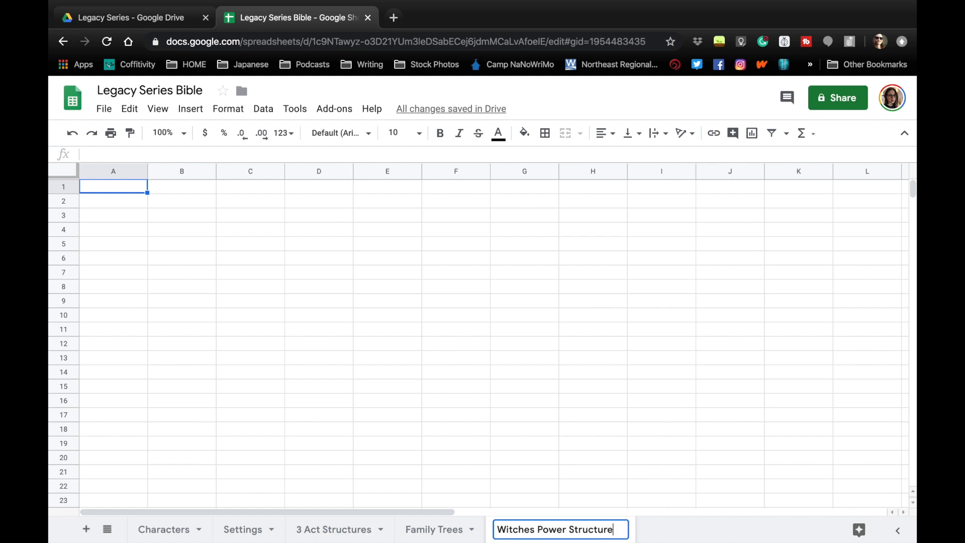
{"action": "key", "text": "Return"}
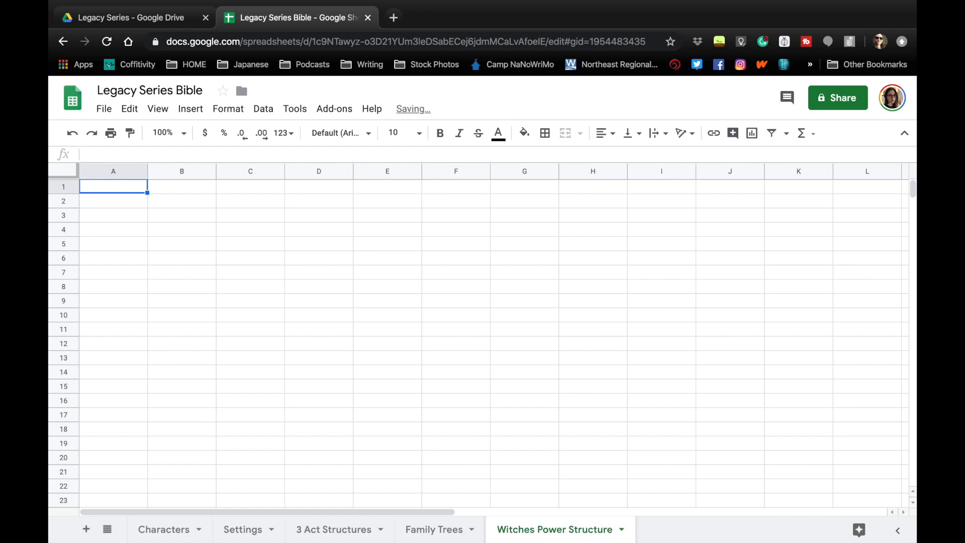
Add a sixth sheet to the spreadsheet and name it "Glossary"
{"action": "left_click", "coordinate": [98, 530]}
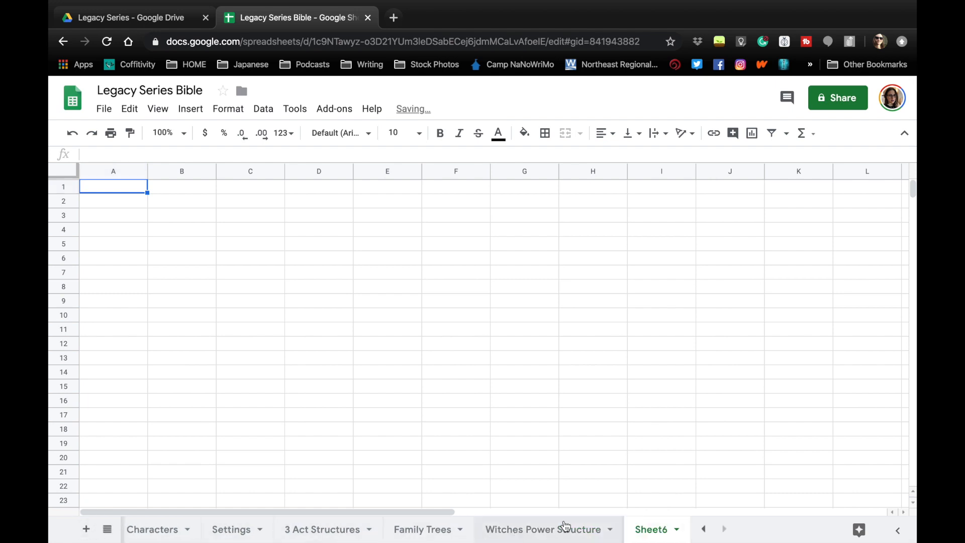
{"action": "double_click", "coordinate": [651, 529]}
{"action": "type", "text": "Glos"}
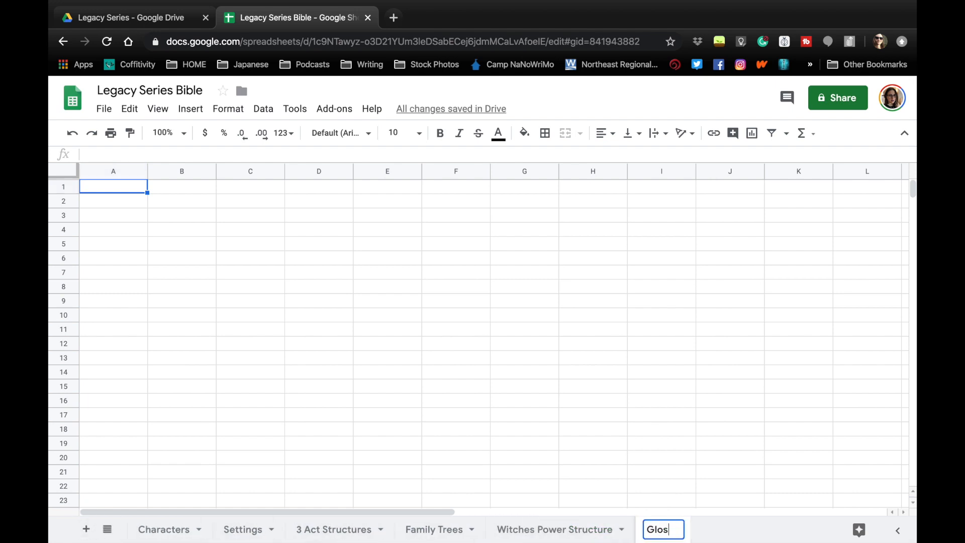
{"action": "type", "text": "sary"}
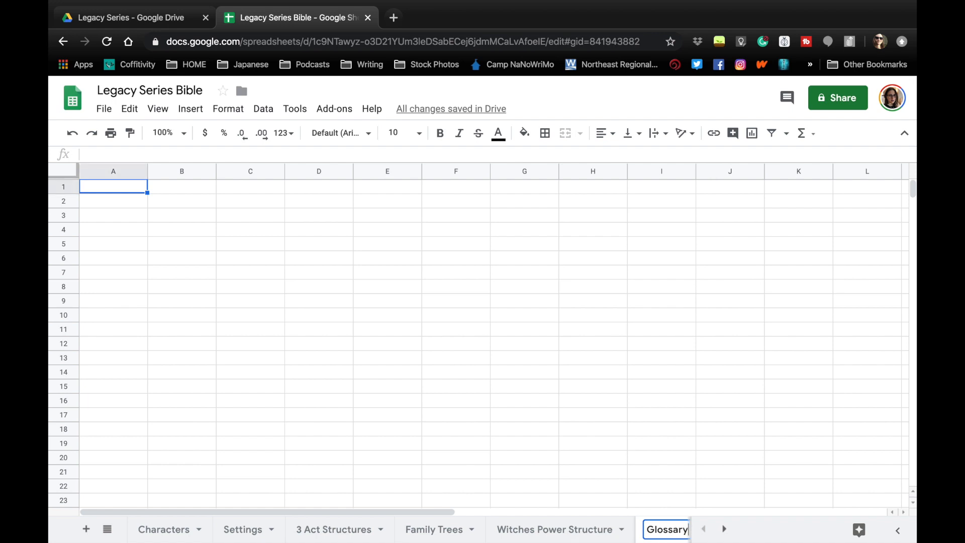
{"action": "key", "text": "Return"}
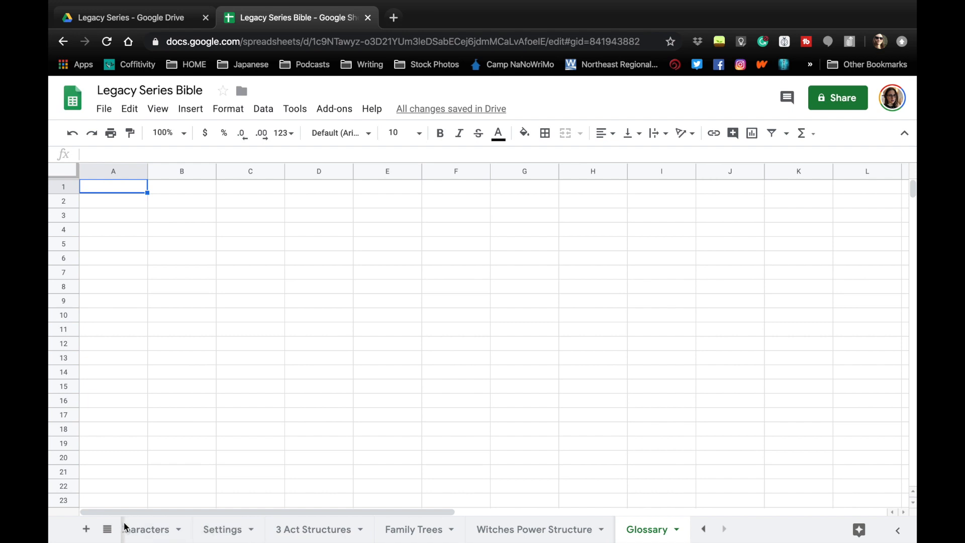
Enter the column heading "Name" in cell A1 of the Characters sheet
{"action": "left_click", "coordinate": [166, 538]}
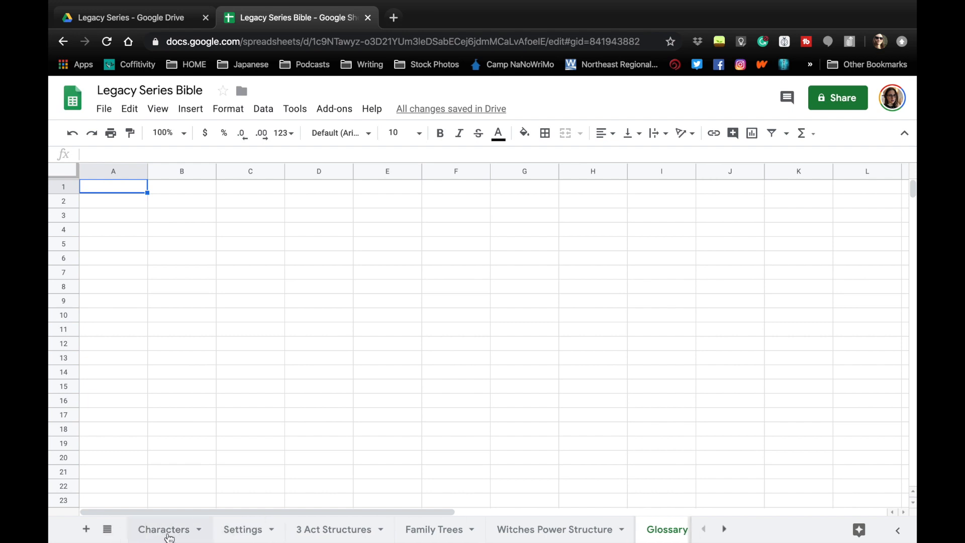
{"action": "left_click", "coordinate": [169, 537]}
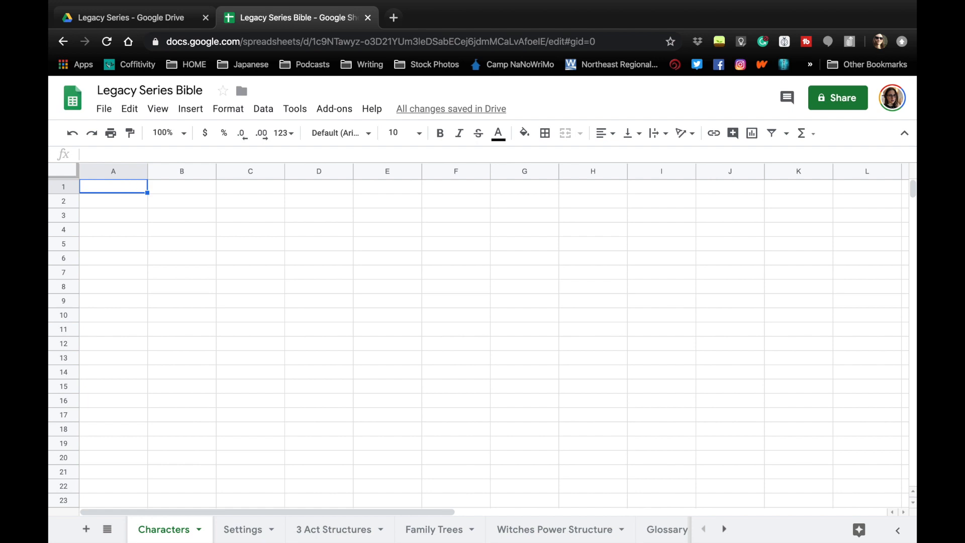
{"action": "type", "text": "Name"}
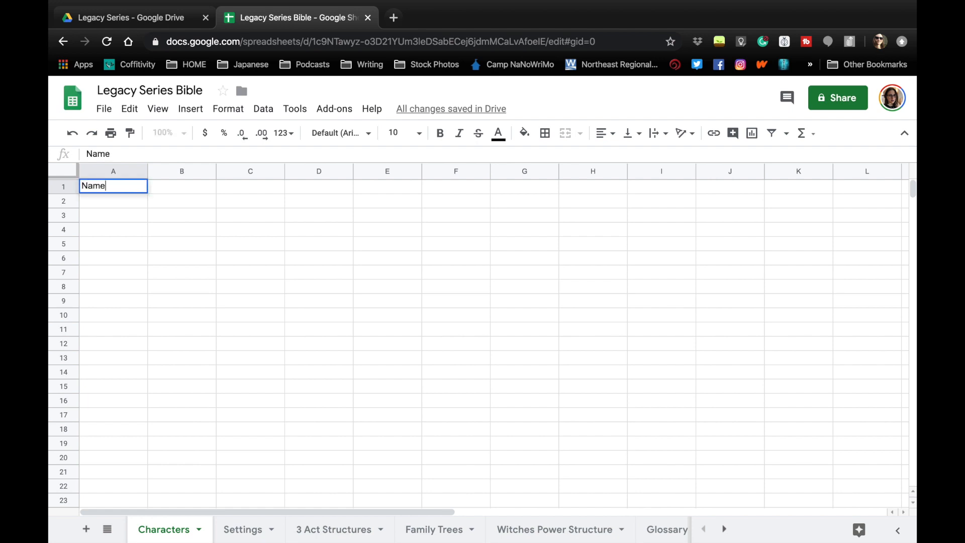
{"action": "key", "text": "Tab"}
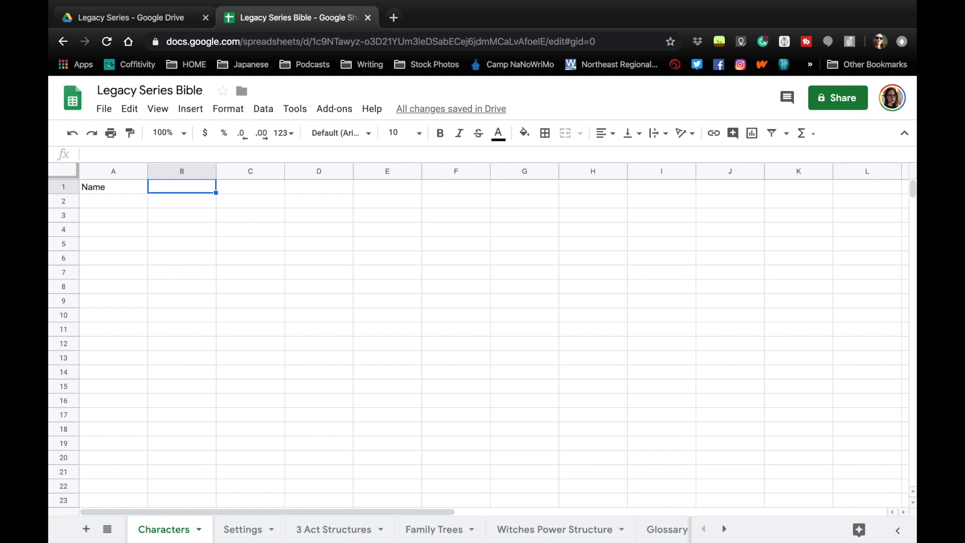
Switch to Google Drive and open The American Blood Series folder inside Books
{"action": "left_click", "coordinate": [151, 18]}
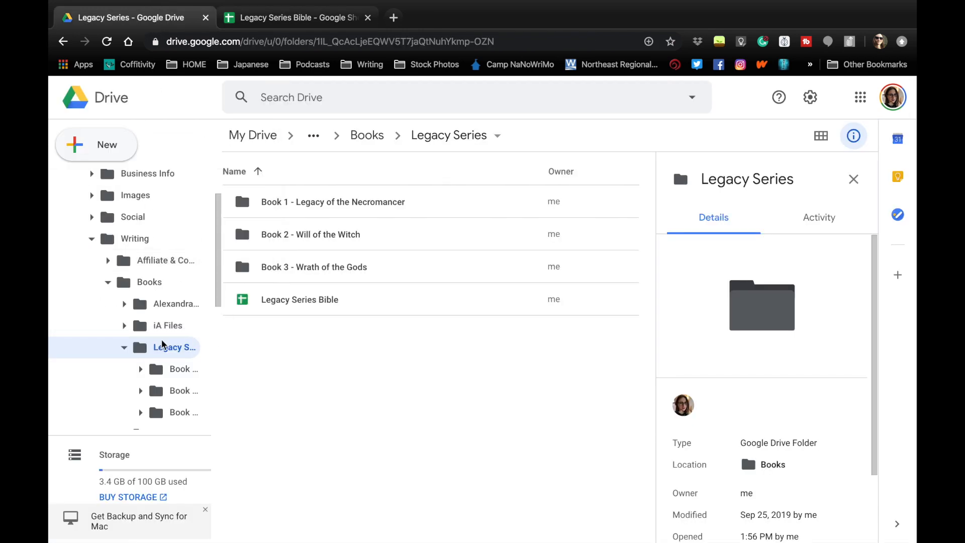
{"action": "left_click", "coordinate": [124, 347]}
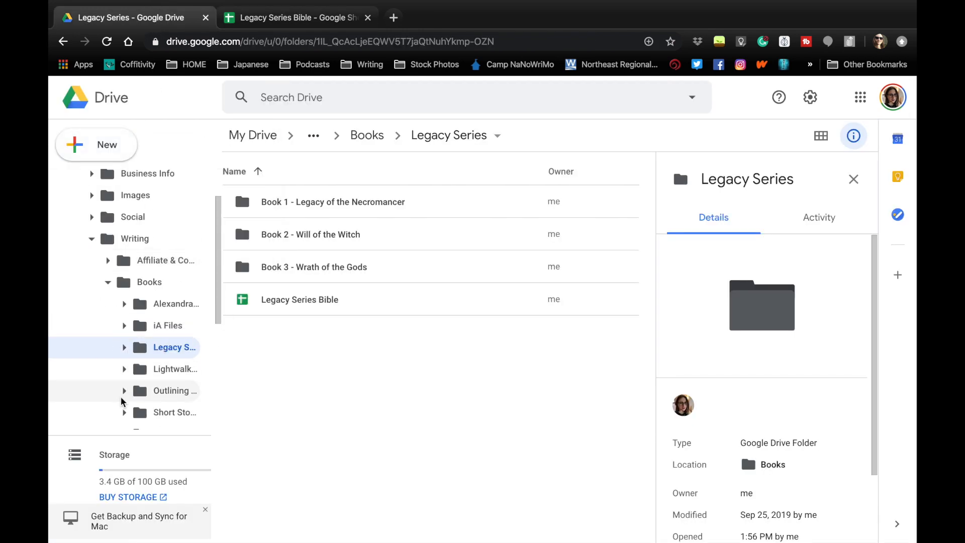
{"action": "scroll", "coordinate": [134, 405], "scroll_direction": "down", "scroll_amount": 3}
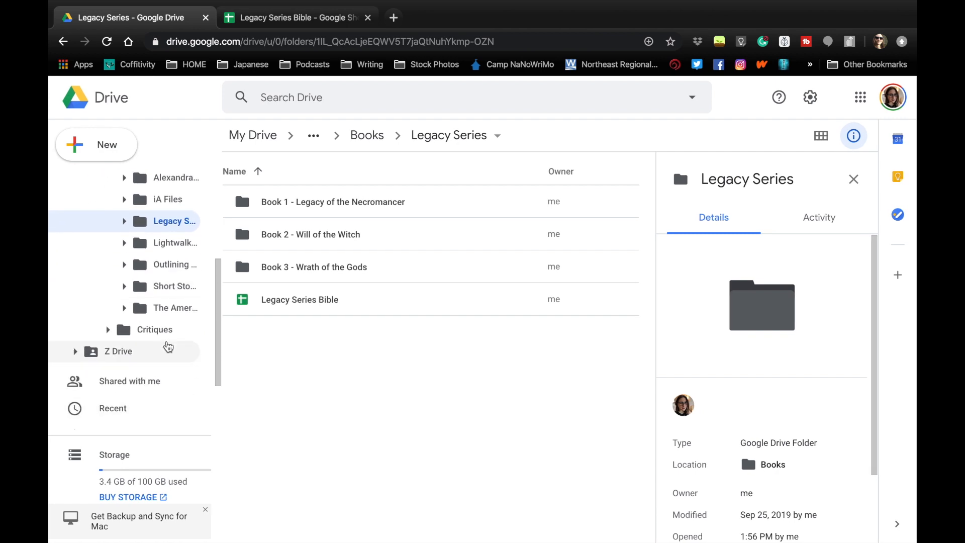
{"action": "left_click", "coordinate": [157, 310]}
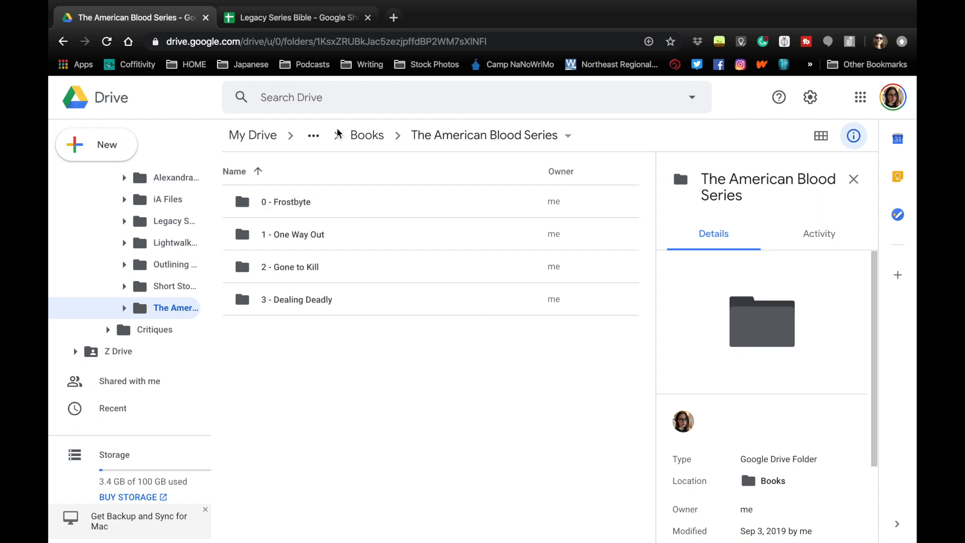
Open the TABS Series Bible spreadsheet in a new browser tab
{"action": "left_click", "coordinate": [394, 18]}
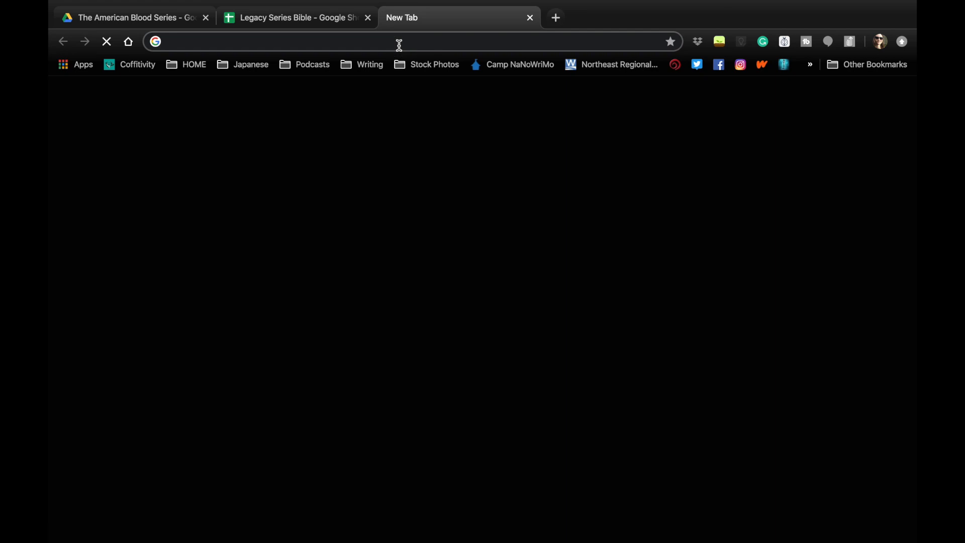
{"action": "type", "text": "the"}
{"action": "key", "text": "BackSpace"}
{"action": "key", "text": "BackSpace"}
{"action": "key", "text": "BackSpace"}
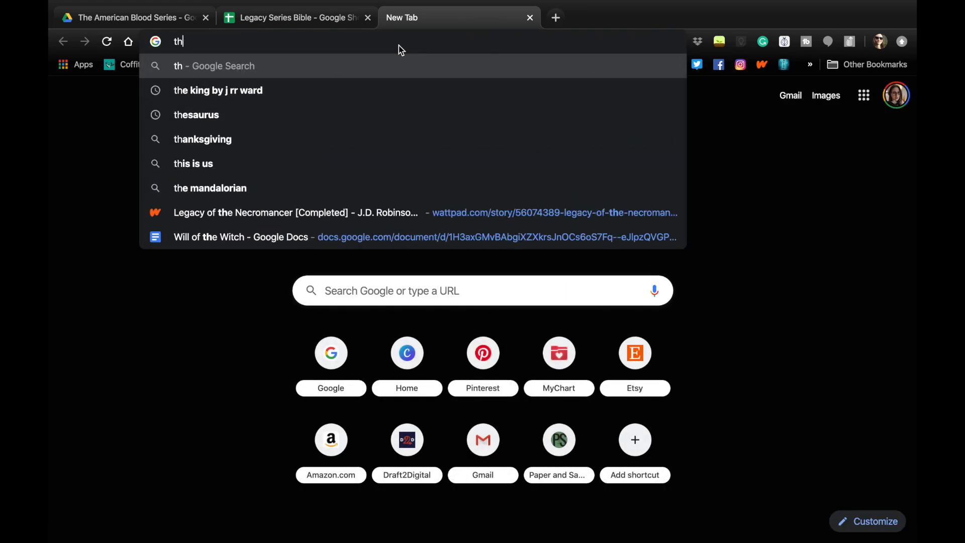
{"action": "type", "text": "a"}
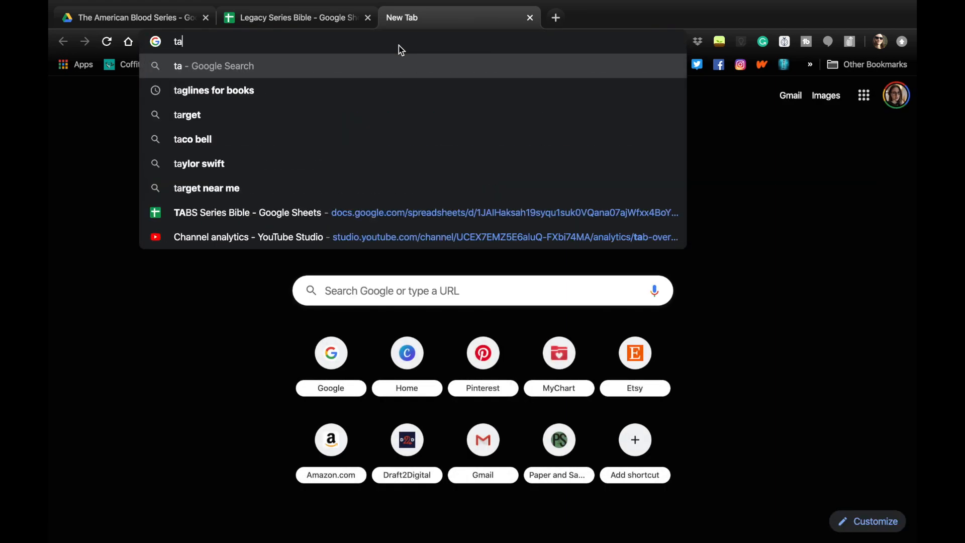
{"action": "left_click", "coordinate": [309, 212]}
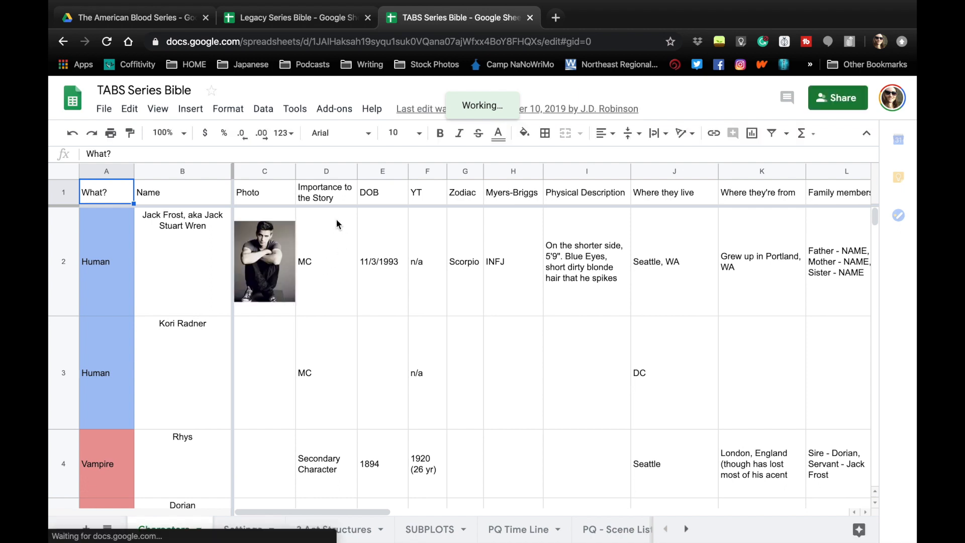
Widen the Photo column in the Characters sheet and look through the column headings
{"action": "left_click_drag", "start_coordinate": [296, 168], "coordinate": [314, 169]}
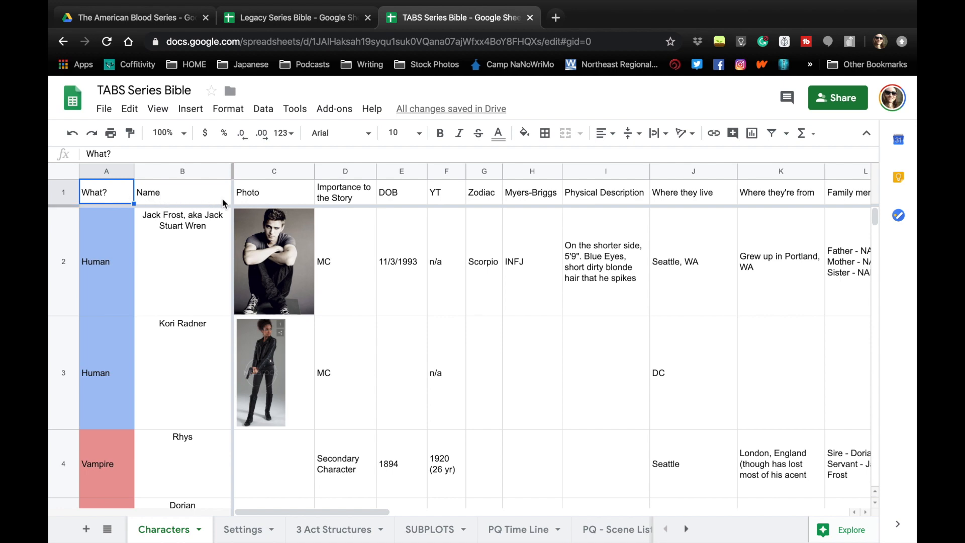
{"action": "scroll", "coordinate": [223, 203], "scroll_direction": "right", "scroll_amount": 2}
{"action": "scroll", "coordinate": [223, 203], "scroll_direction": "right", "scroll_amount": 1}
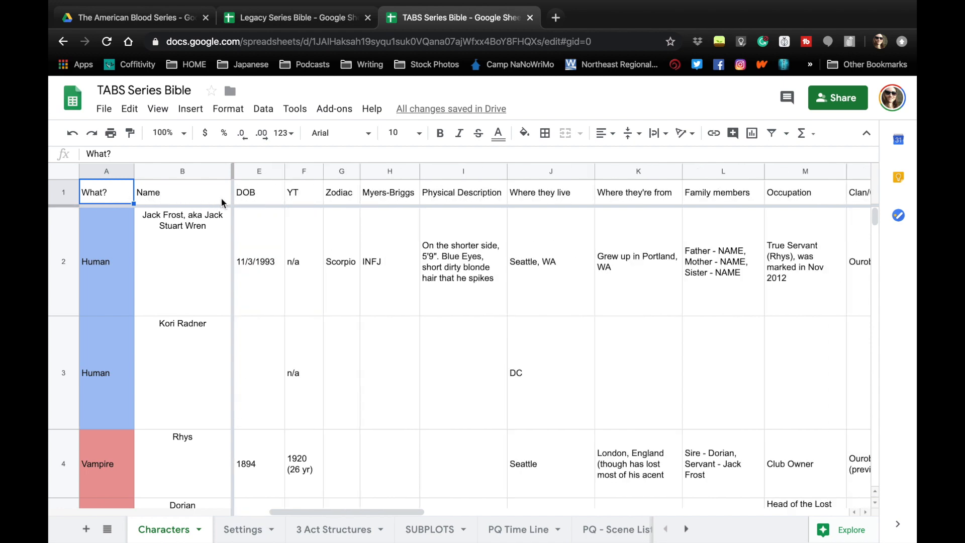
{"action": "scroll", "coordinate": [223, 203], "scroll_direction": "left", "scroll_amount": 3}
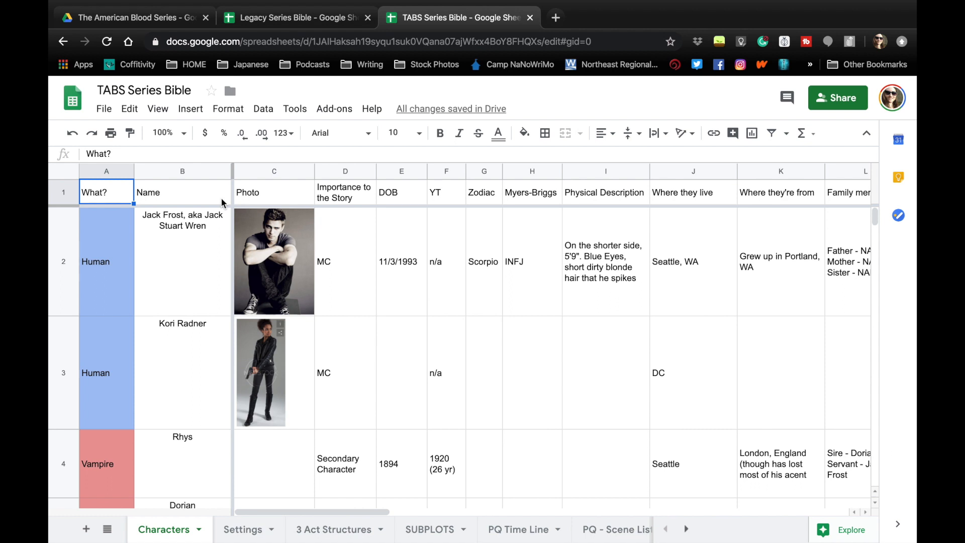
Return to the Legacy Series Bible and freeze row 1 of the Characters sheet
{"action": "left_click", "coordinate": [312, 25]}
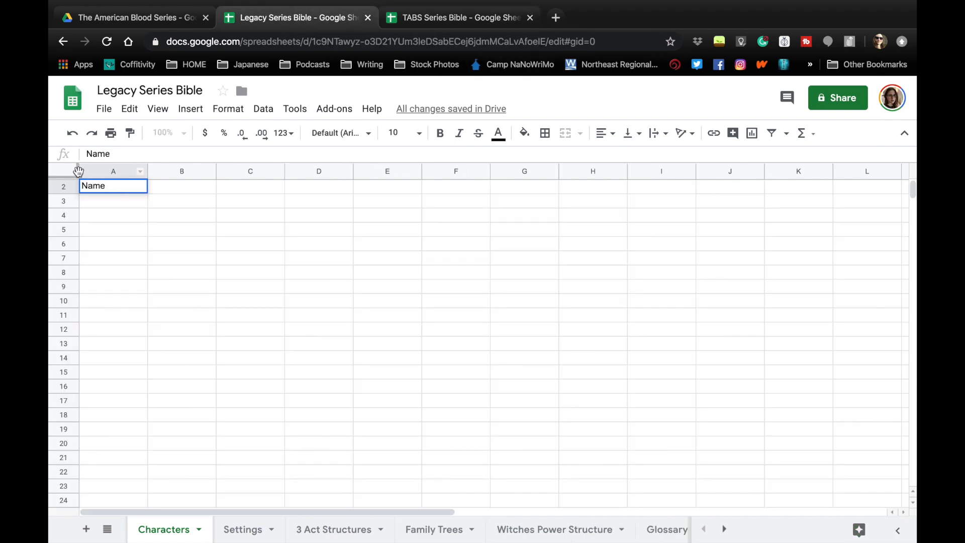
{"action": "left_click_drag", "start_coordinate": [67, 177], "coordinate": [69, 196]}
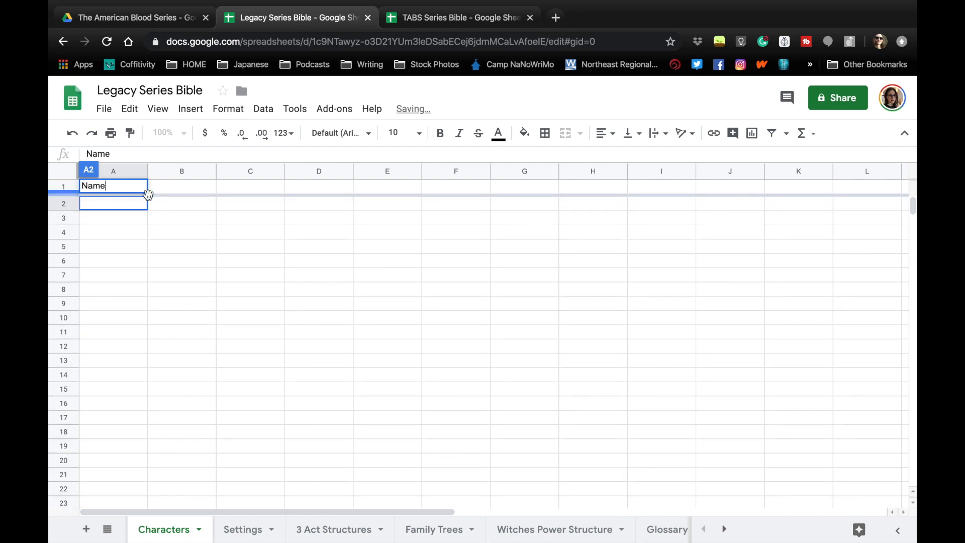
{"action": "left_click", "coordinate": [189, 192]}
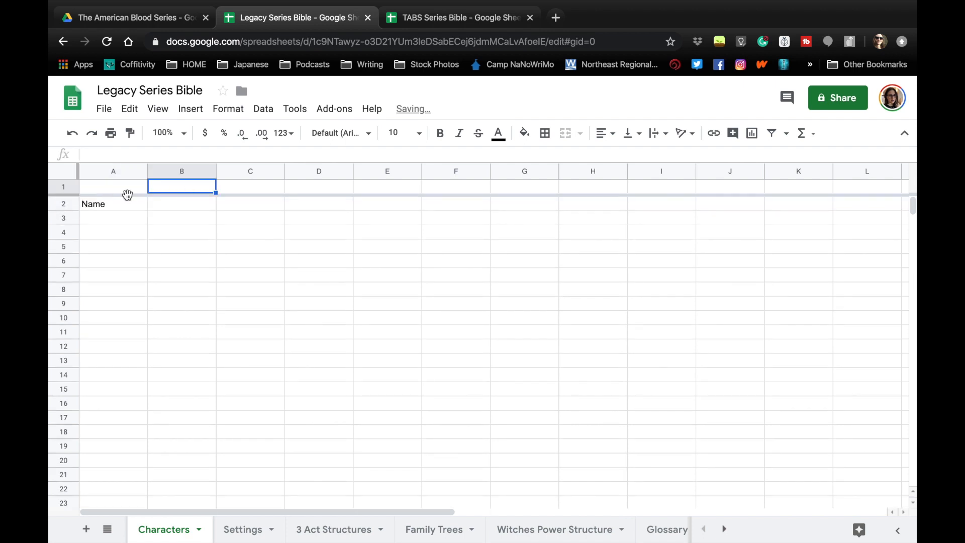
Clear the misplaced "Name" heading from cell A2 and enter it in cell A1
{"action": "left_click", "coordinate": [117, 209]}
{"action": "key", "text": "Delete"}
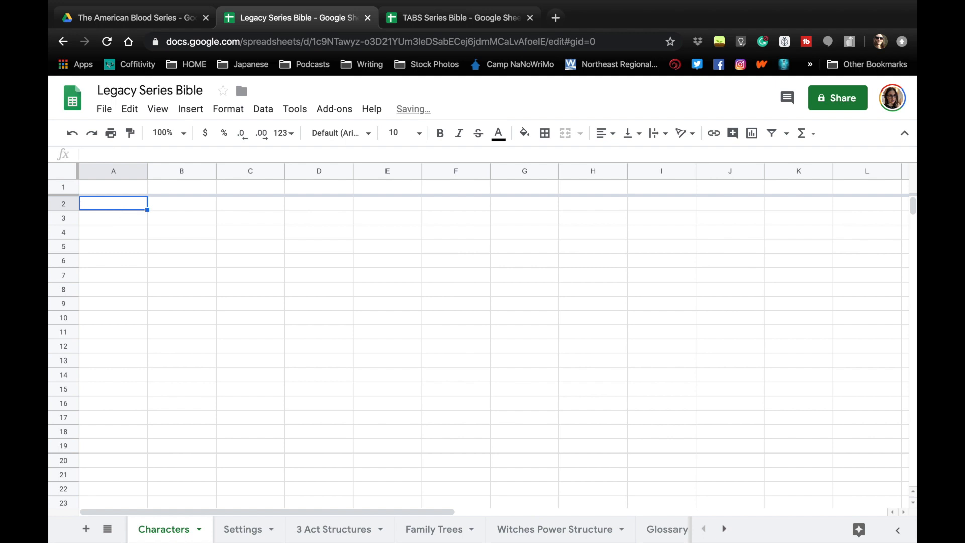
{"action": "left_click", "coordinate": [123, 187]}
{"action": "type", "text": "Name"}
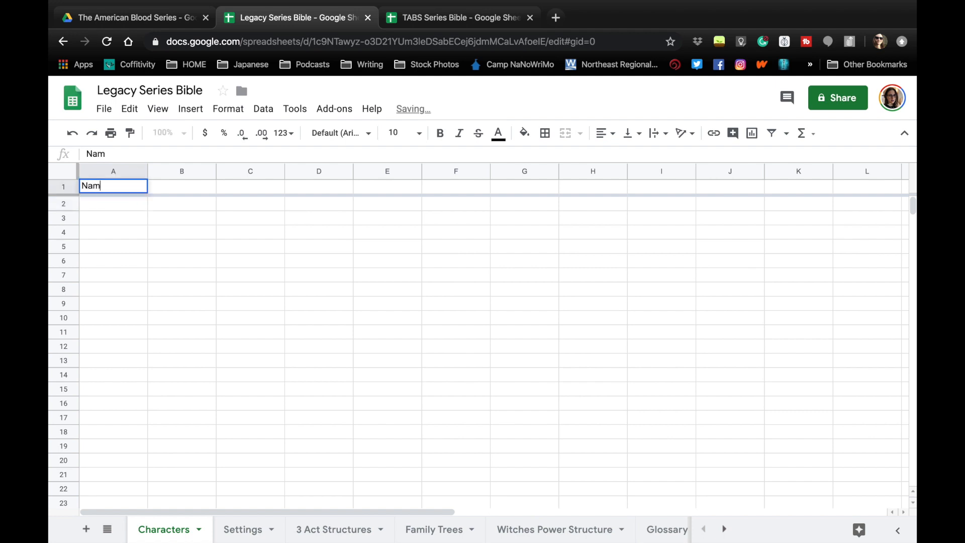
{"action": "left_click", "coordinate": [191, 186]}
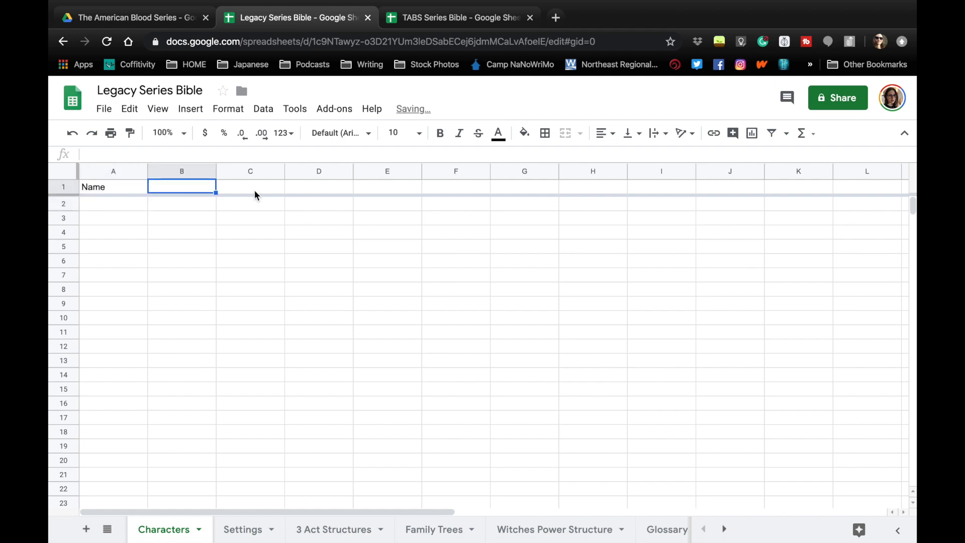
Enter the column headings "Faction", "Family" and "Physical Description" in cells B1 to D1
{"action": "double_click", "coordinate": [178, 185]}
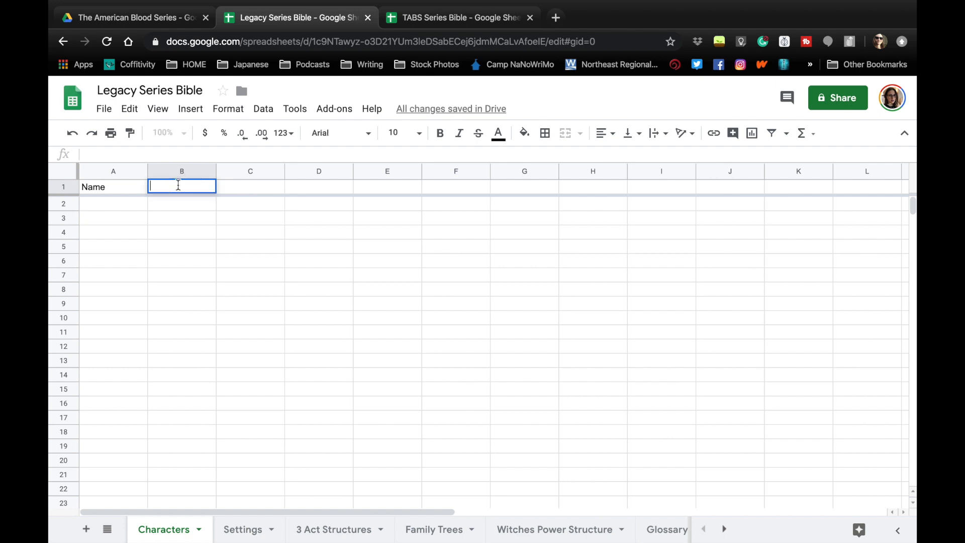
{"action": "type", "text": "Faction"}
{"action": "key", "text": "Tab"}
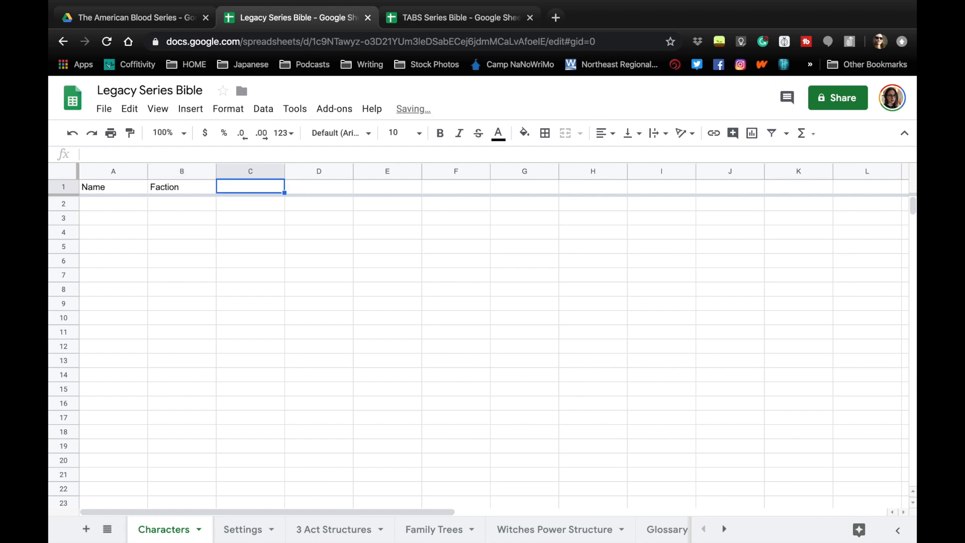
{"action": "type", "text": "Familt"}
{"action": "key", "text": "BackSpace"}
{"action": "type", "text": "y"}
{"action": "key", "text": "Tab"}
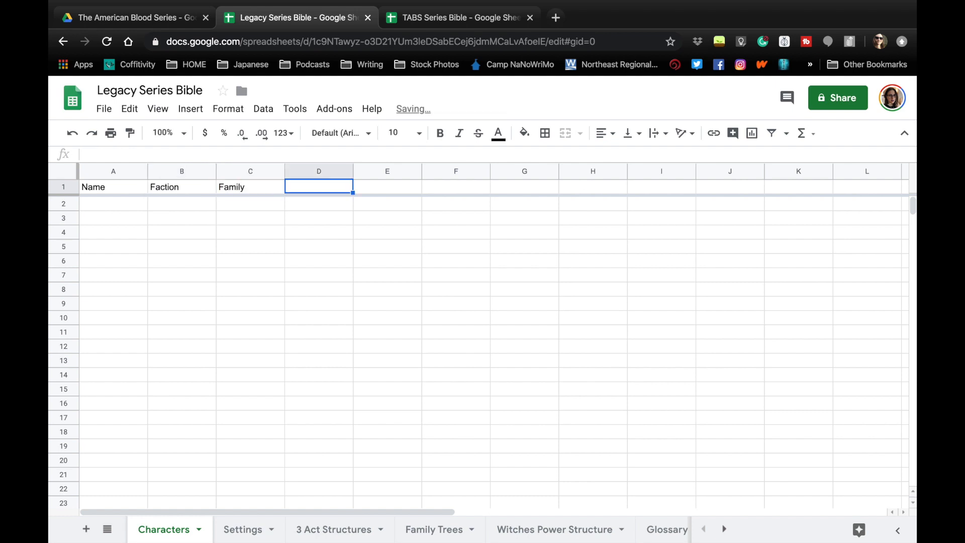
{"action": "type", "text": "Phys"}
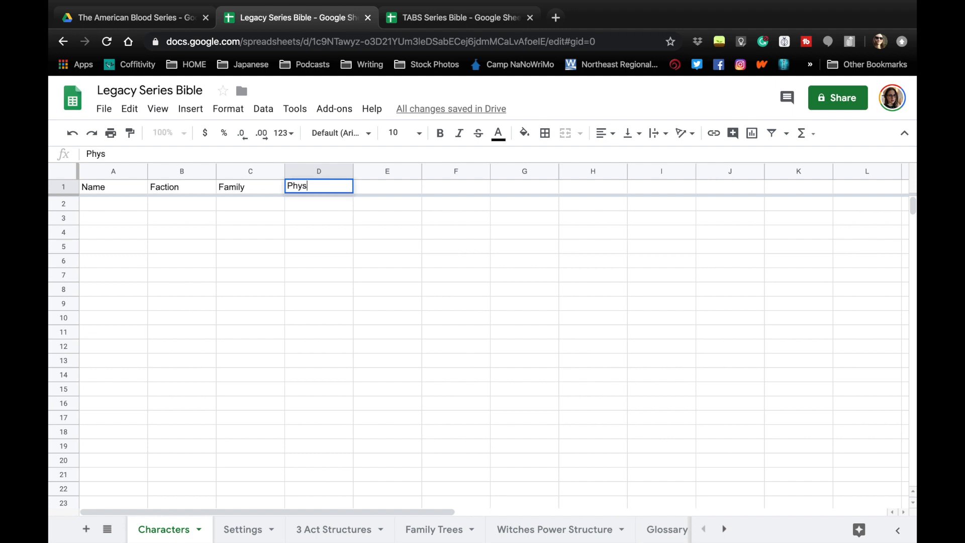
{"action": "type", "text": "ical Descriptoion"}
{"action": "key", "text": "Tab"}
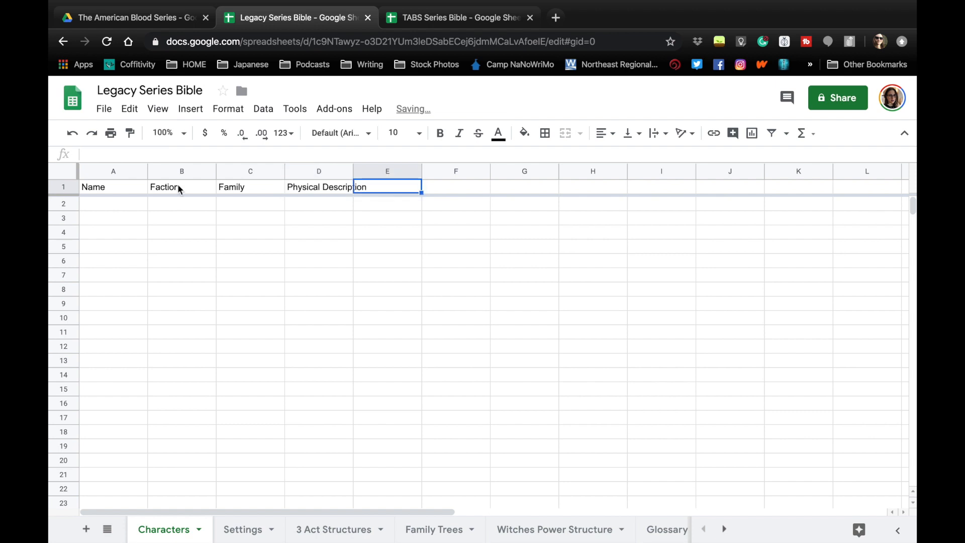
Set text wrapping to Wrap and horizontal alignment to center for the entire Characters sheet
{"action": "left_click", "coordinate": [71, 173]}
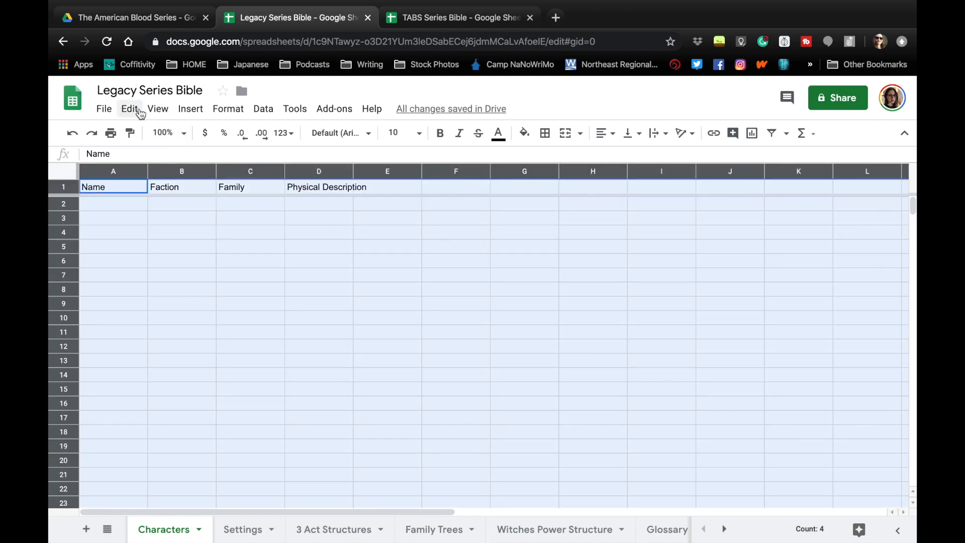
{"action": "left_click", "coordinate": [228, 109]}
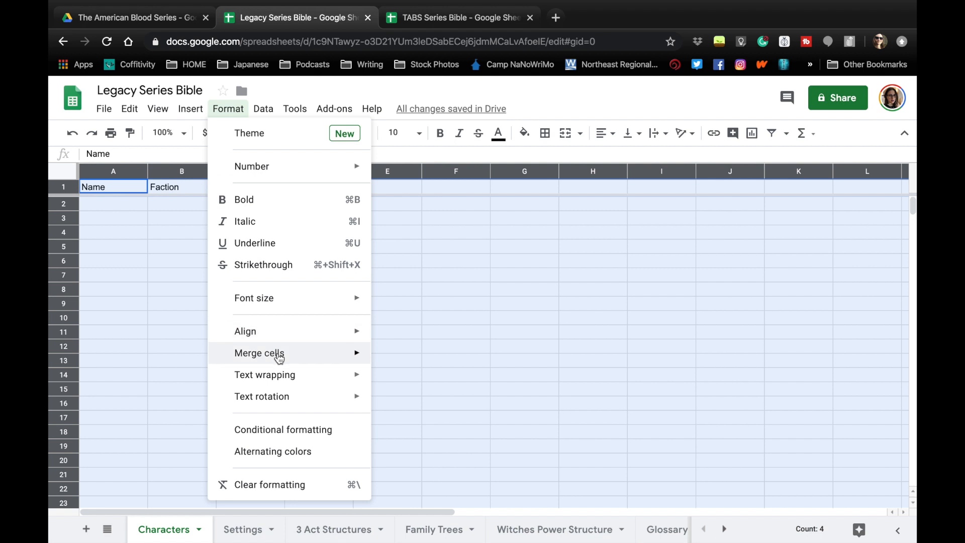
{"action": "mouse_move", "coordinate": [345, 376]}
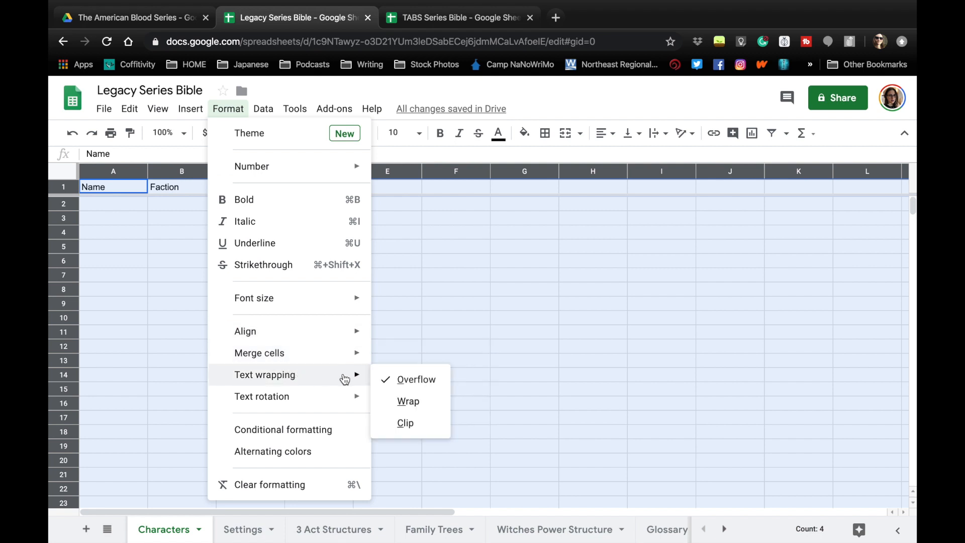
{"action": "left_click", "coordinate": [406, 406]}
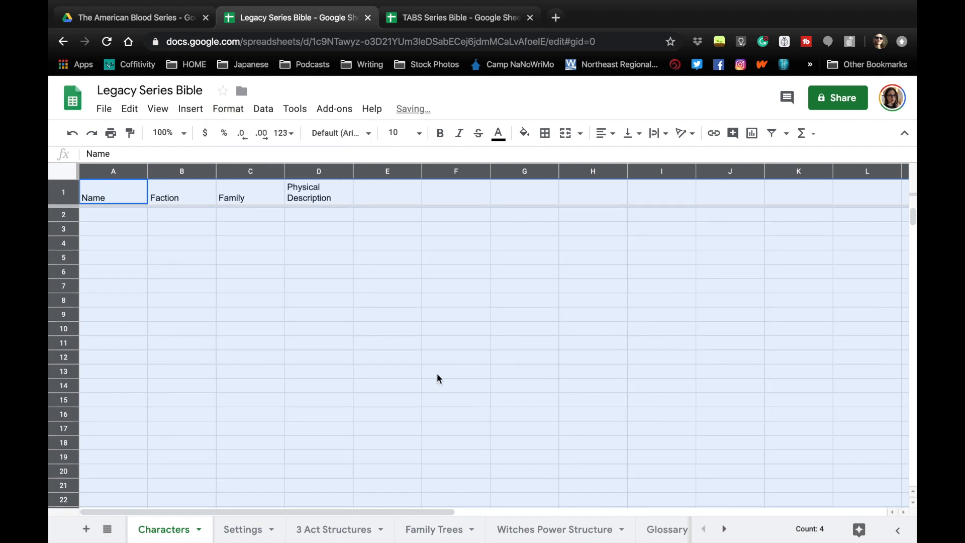
{"action": "left_click", "coordinate": [599, 135]}
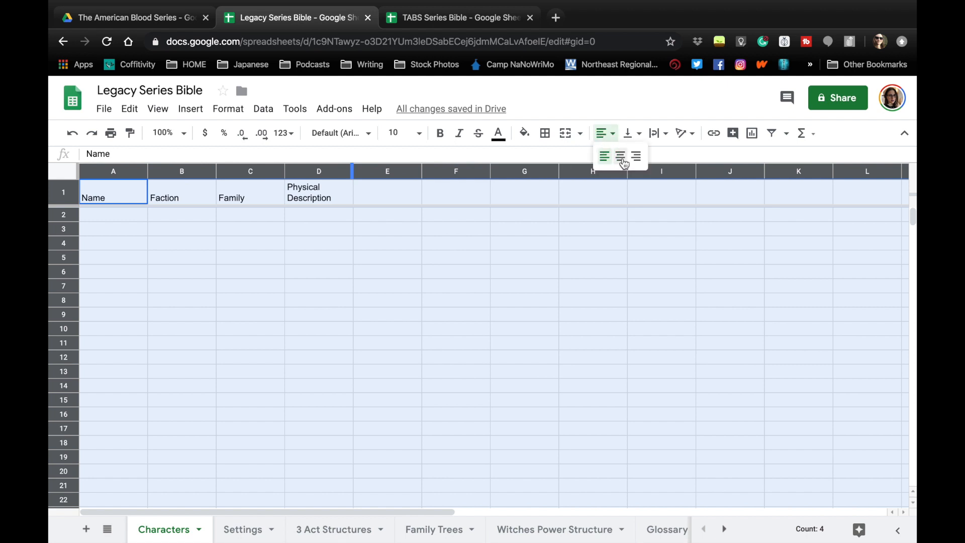
{"action": "left_click", "coordinate": [620, 155]}
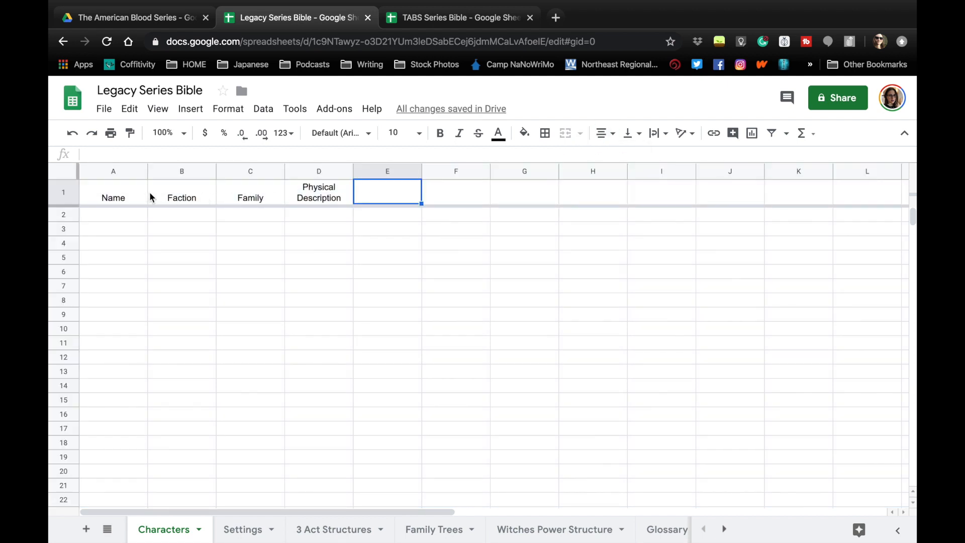
Freeze column A and enter the column heading "Importance to the story" in cell E1
{"action": "left_click", "coordinate": [76, 172]}
{"action": "left_click_drag", "start_coordinate": [76, 172], "coordinate": [137, 174]}
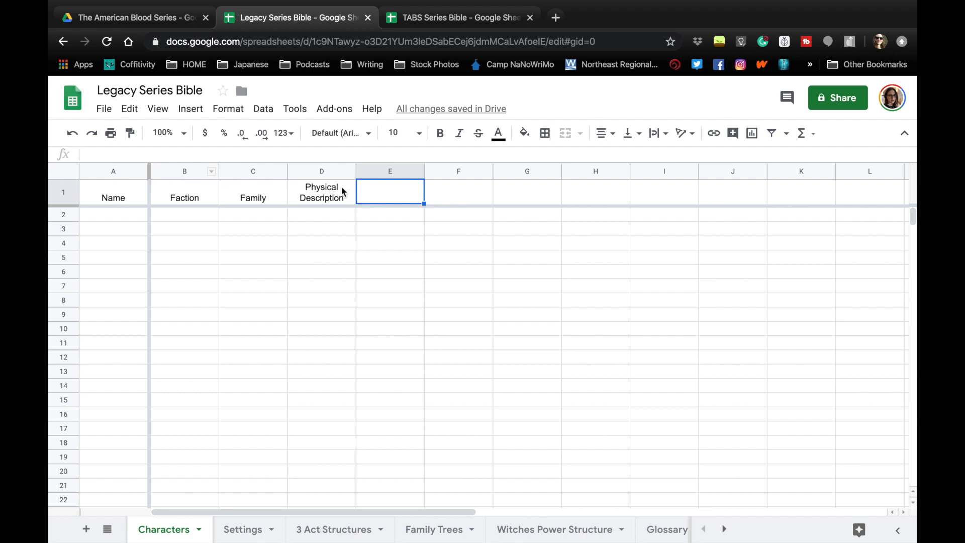
{"action": "type", "text": "Importance to the "}
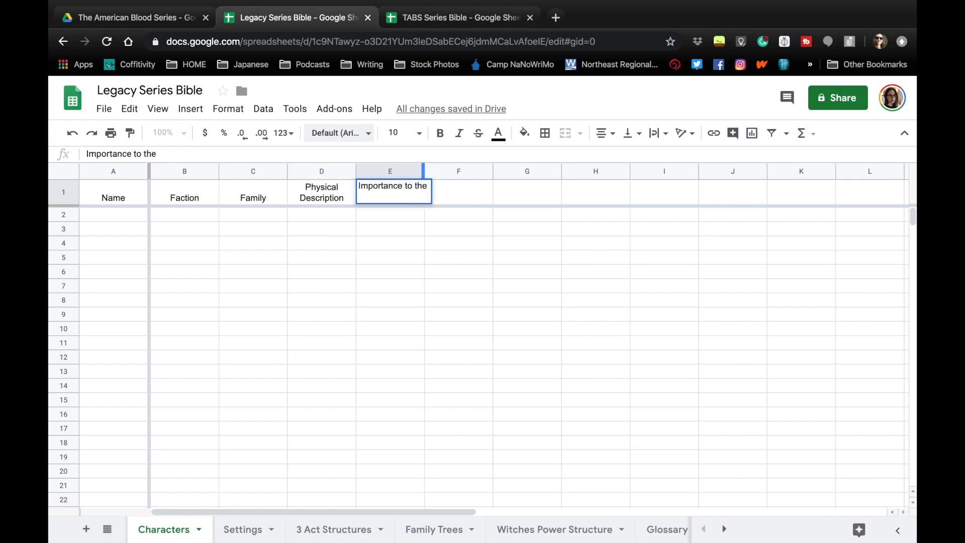
{"action": "type", "text": "sto"}
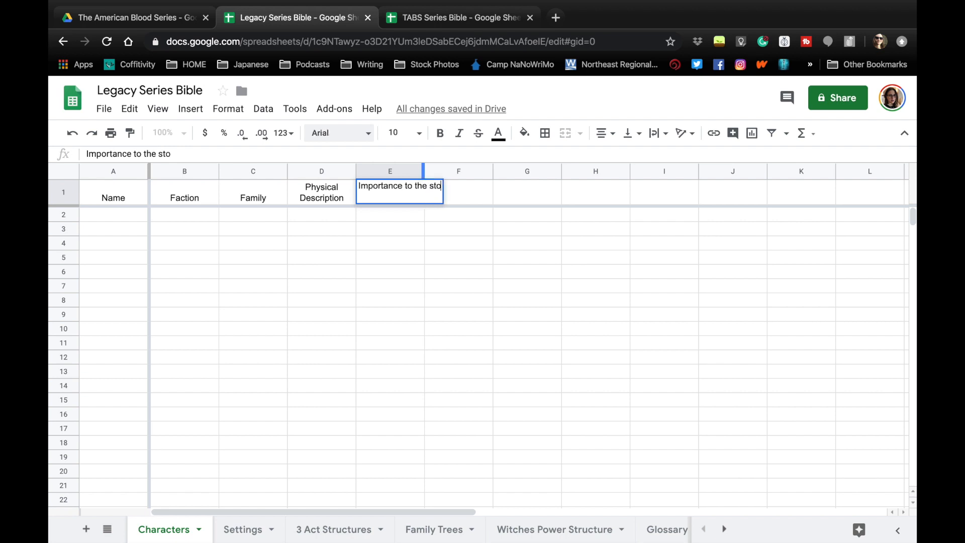
{"action": "type", "text": "ry"}
{"action": "key", "text": "Tab"}
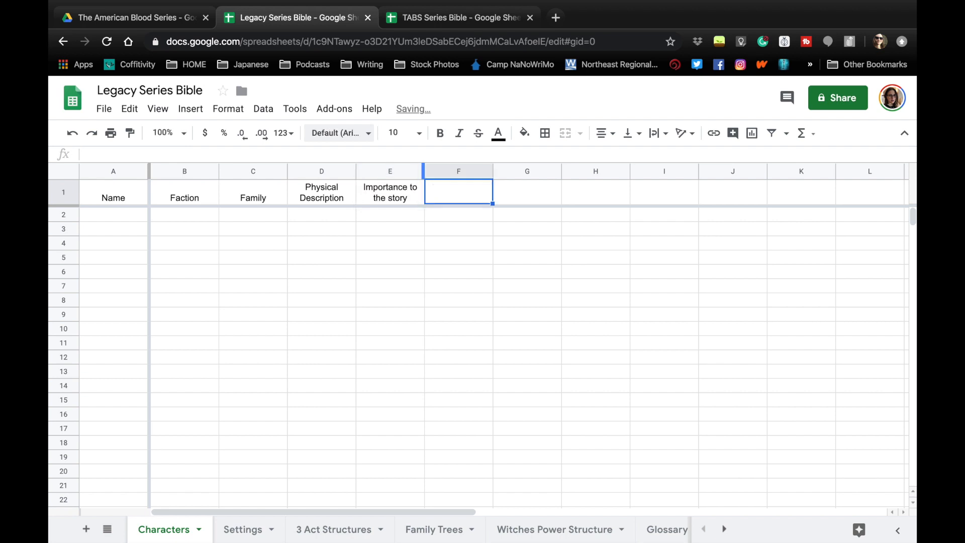
Enter the column headings "DoB" in cell F1 and "Where they live" in cell G1
{"action": "type", "text": "DOB"}
{"action": "key", "text": "BackSpace"}
{"action": "key", "text": "BackSpace"}
{"action": "type", "text": "O"}
{"action": "key", "text": "BackSpace"}
{"action": "type", "text": "oB"}
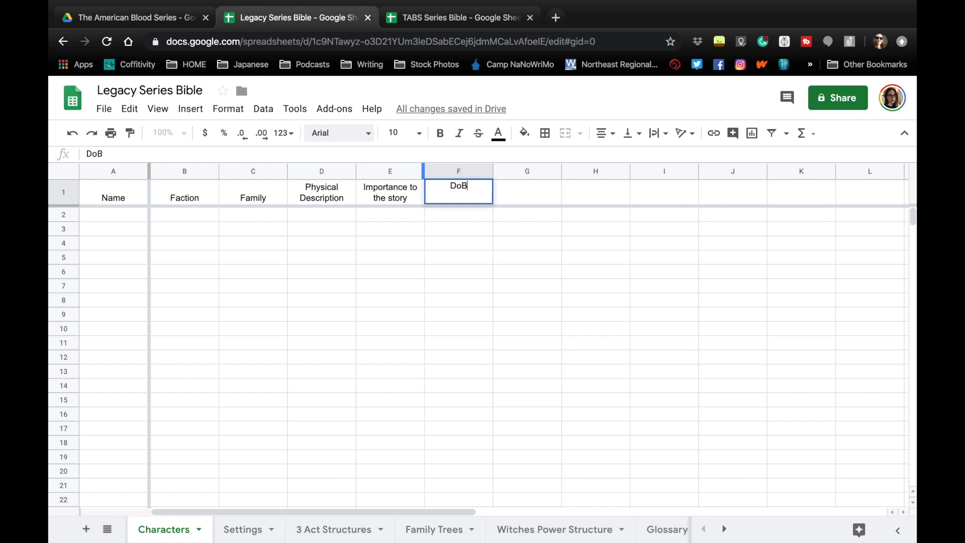
{"action": "key", "text": "Tab"}
{"action": "type", "text": "Where "}
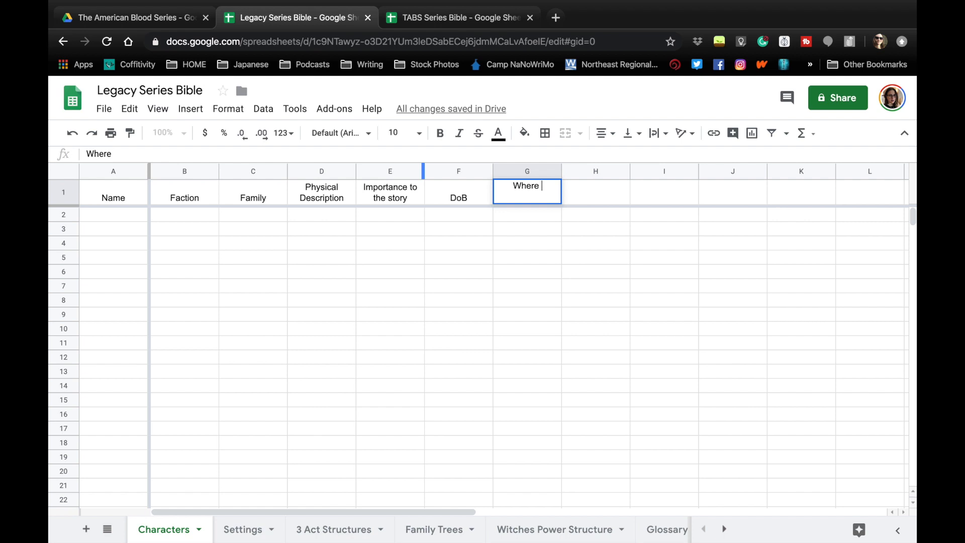
{"action": "type", "text": "they live"}
{"action": "key", "text": "Tab"}
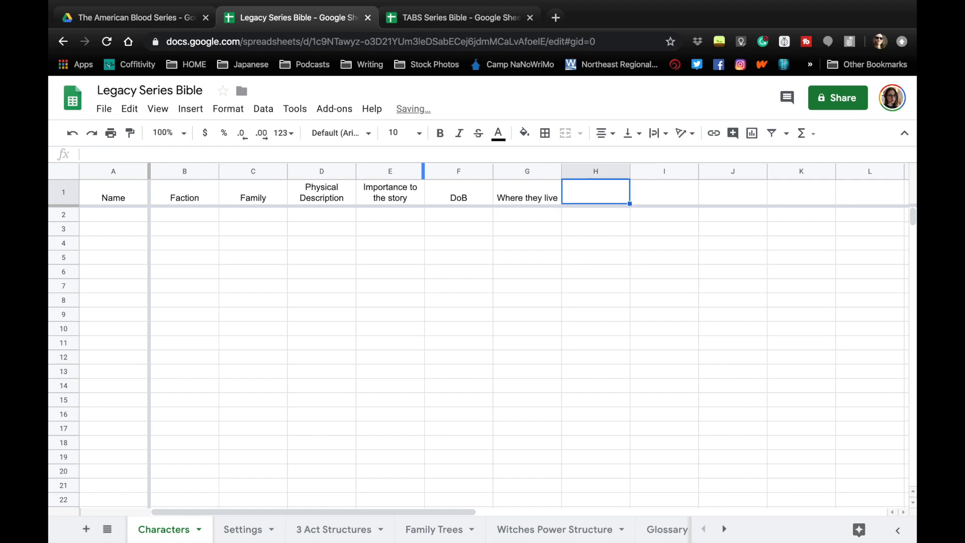
Enter the column headings "Where they're from" in cell H1 and "Family connections" in cell I1
{"action": "type", "text": "Where th"}
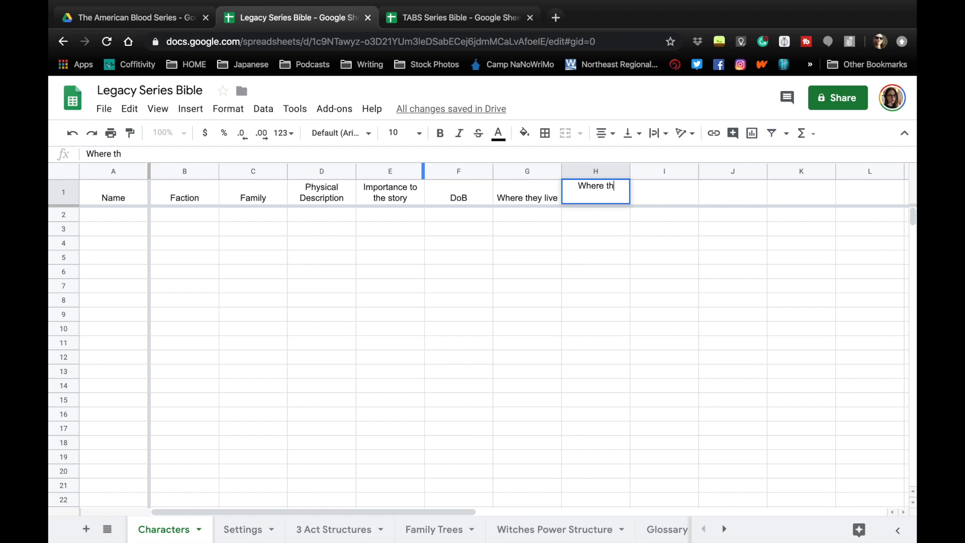
{"action": "type", "text": "ey're from"}
{"action": "key", "text": "Tab"}
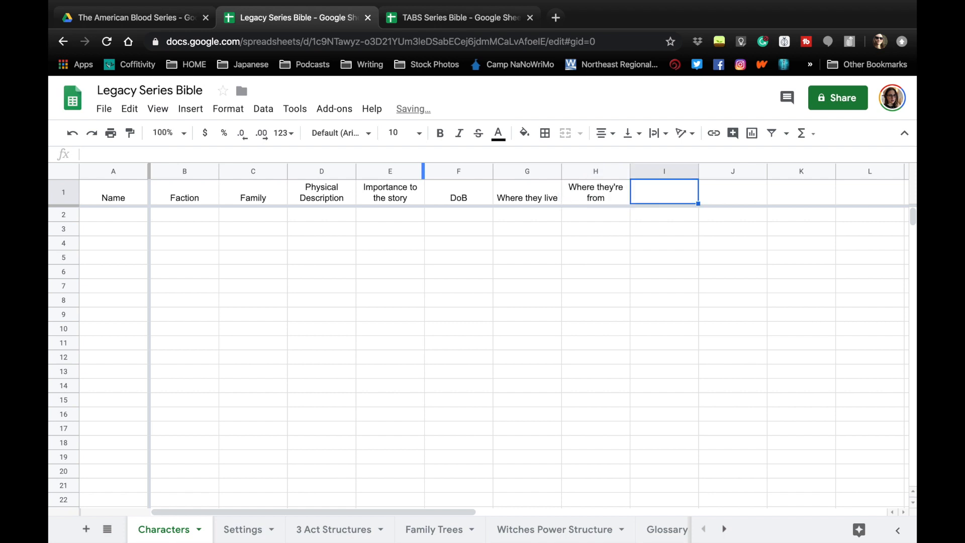
{"action": "type", "text": "Family"}
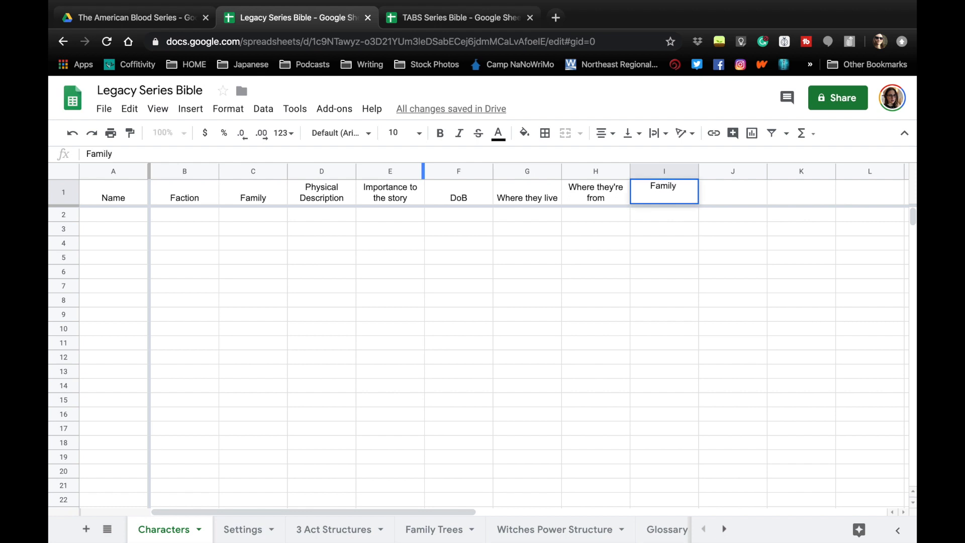
{"action": "type", "text": " connections"}
{"action": "key", "text": "Tab"}
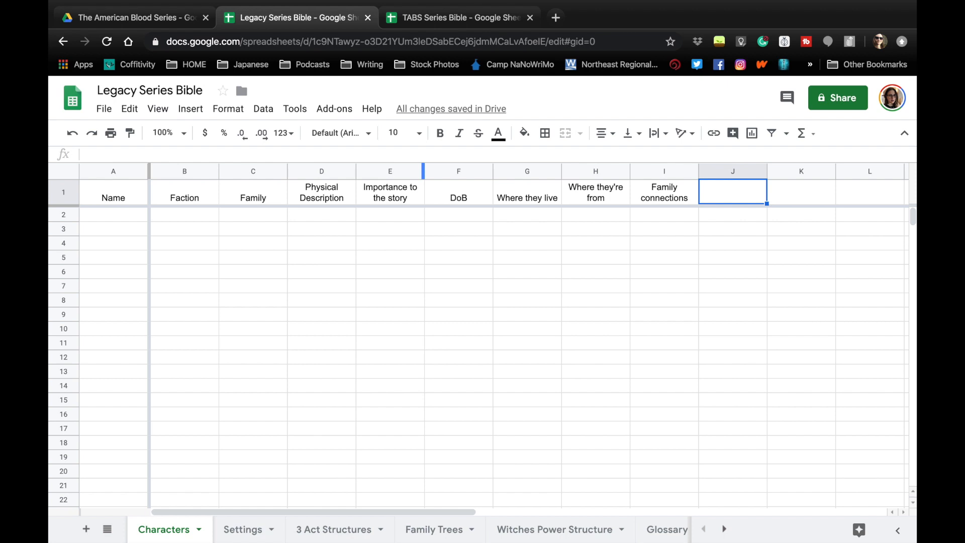
Enter the column headings "Demons?" in cell J1 and "Triggers" in cell K1
{"action": "type", "text": "Demons"}
{"action": "key", "text": "Tab"}
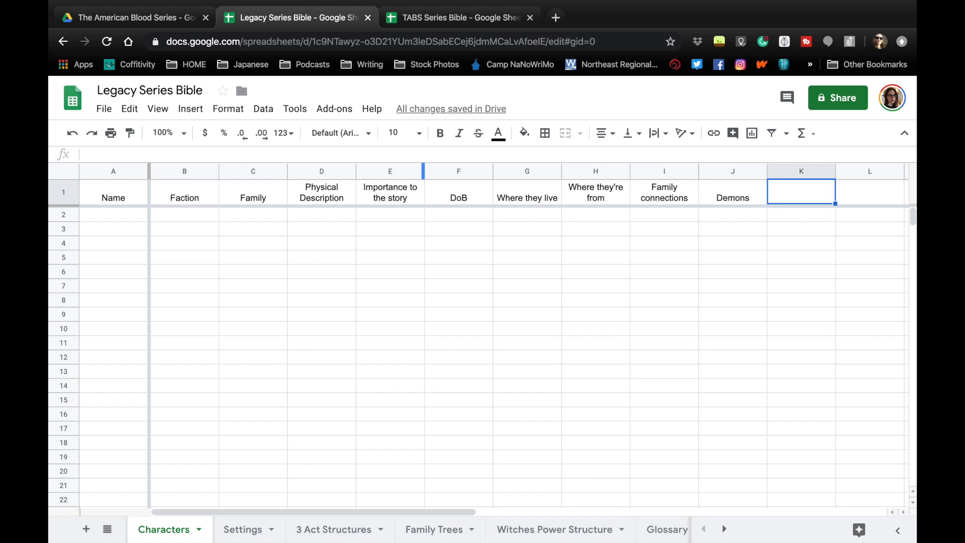
{"action": "left_click", "coordinate": [755, 200]}
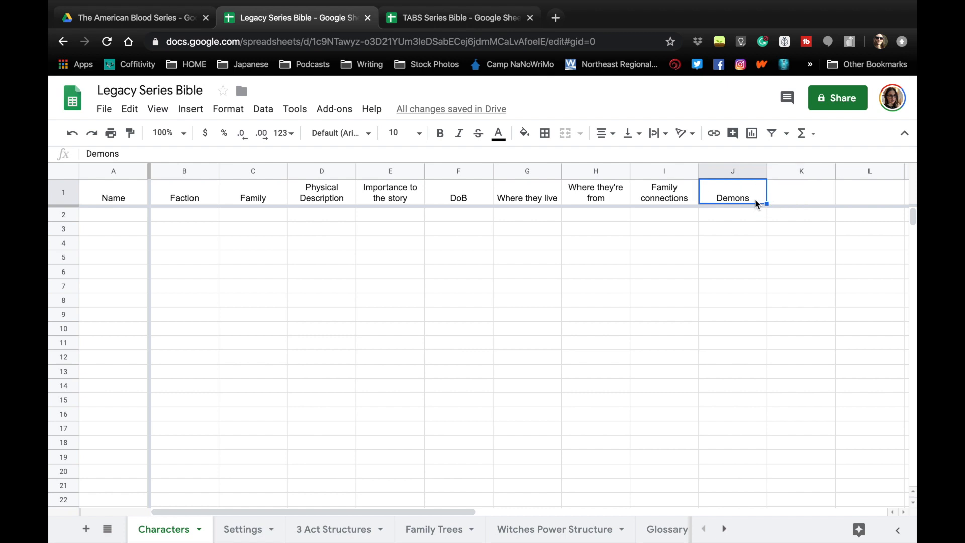
{"action": "double_click", "coordinate": [753, 197]}
{"action": "type", "text": "?"}
{"action": "left_click", "coordinate": [787, 199]}
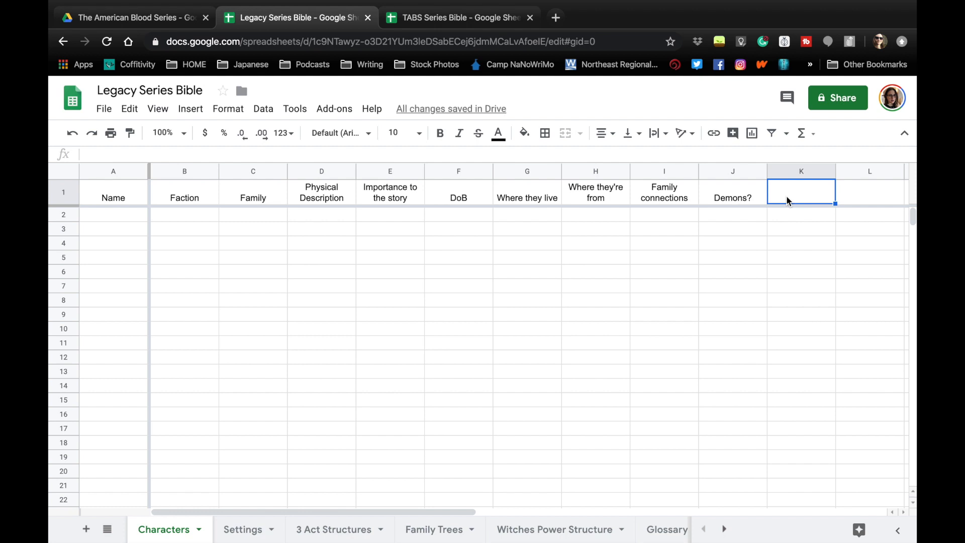
{"action": "type", "text": "Trig"}
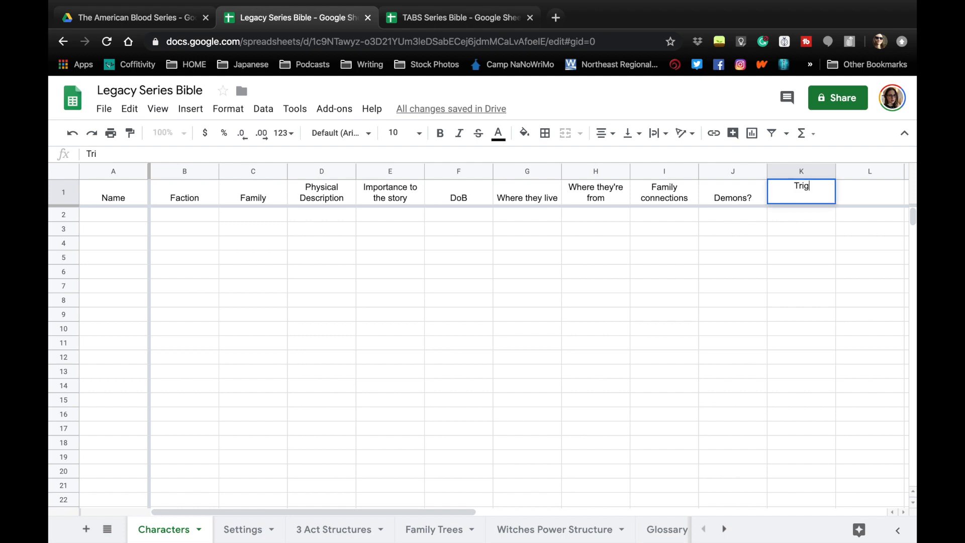
{"action": "type", "text": "gers"}
{"action": "key", "text": "Tab"}
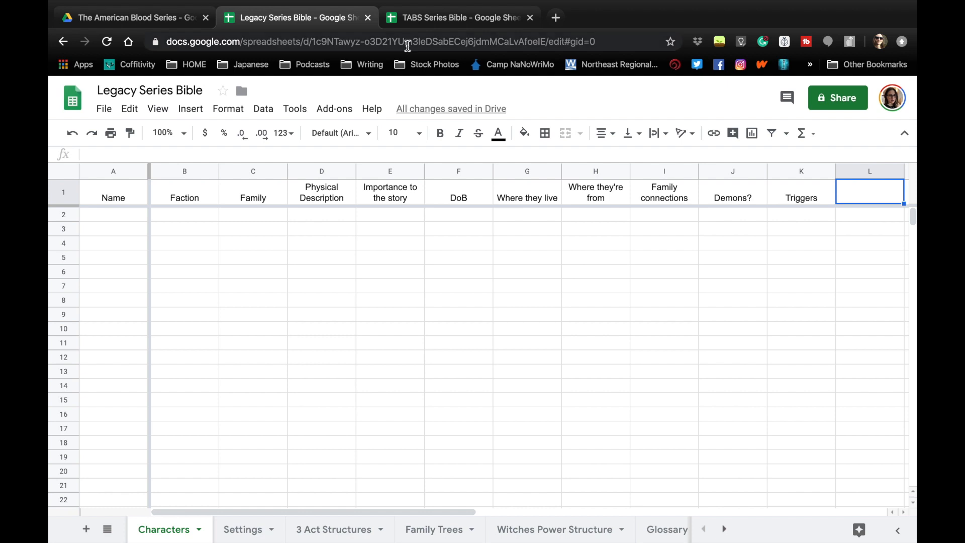
Enter the column headings "Occupation" in cell L1 and "Special Talents" in cell M1
{"action": "type", "text": "Occ"}
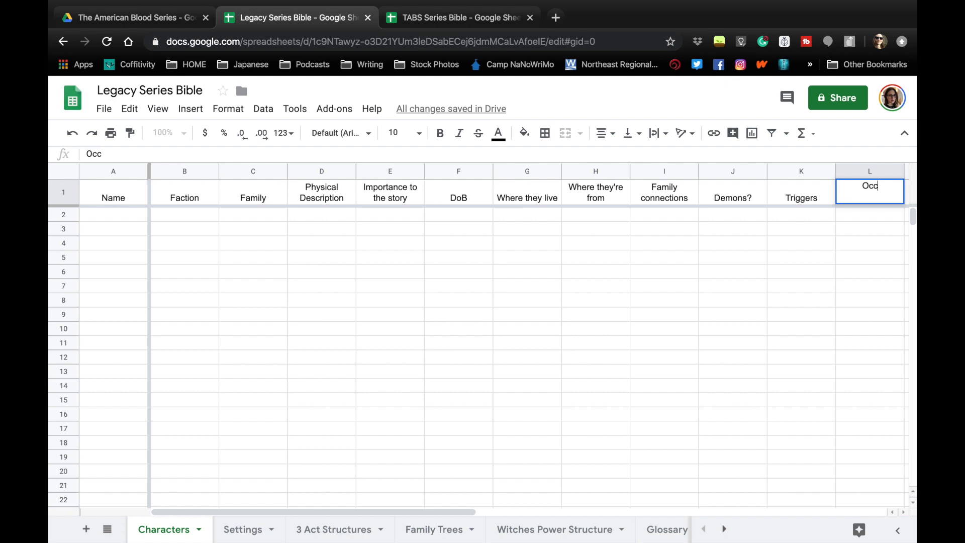
{"action": "type", "text": "upation"}
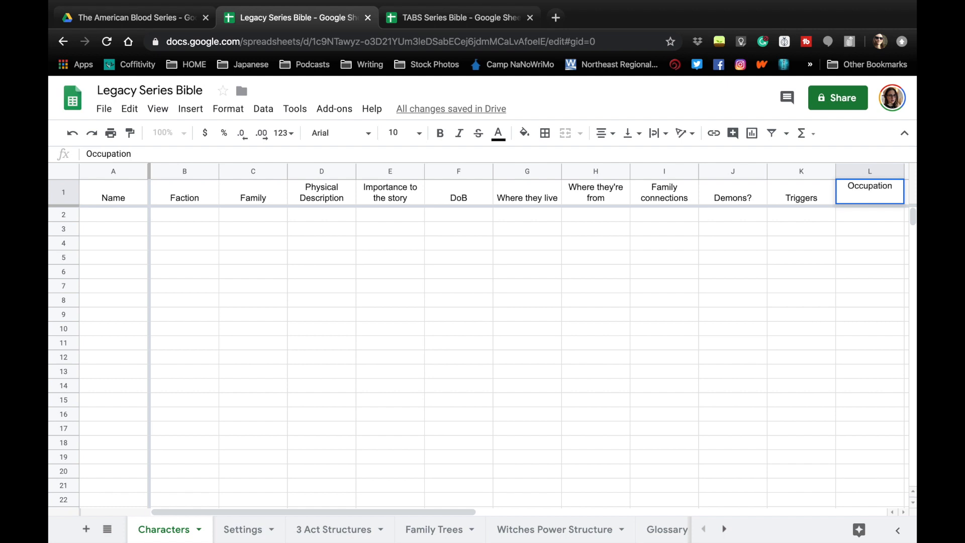
{"action": "key", "text": "Tab"}
{"action": "type", "text": "Special ta"}
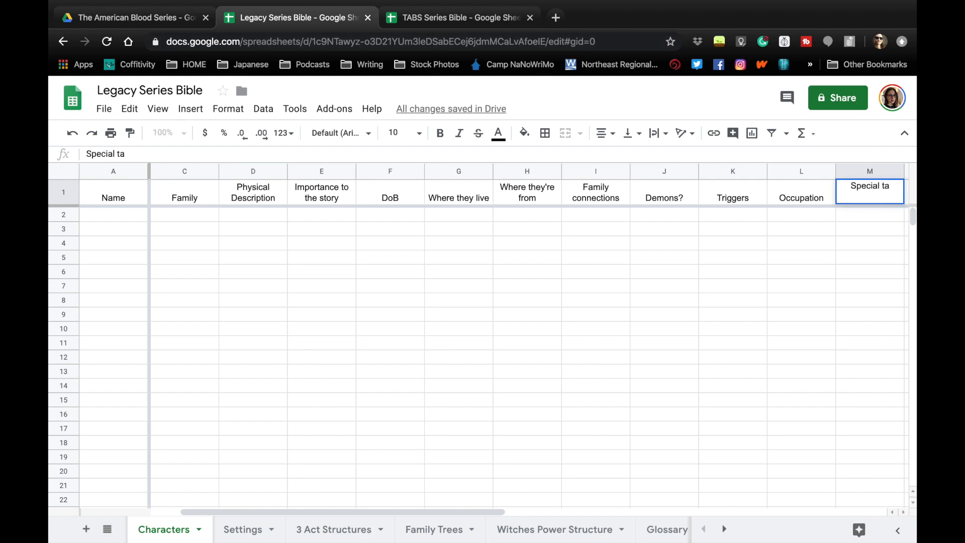
{"action": "key", "text": "BackSpace"}
{"action": "key", "text": "BackSpace"}
{"action": "type", "text": "Tal"}
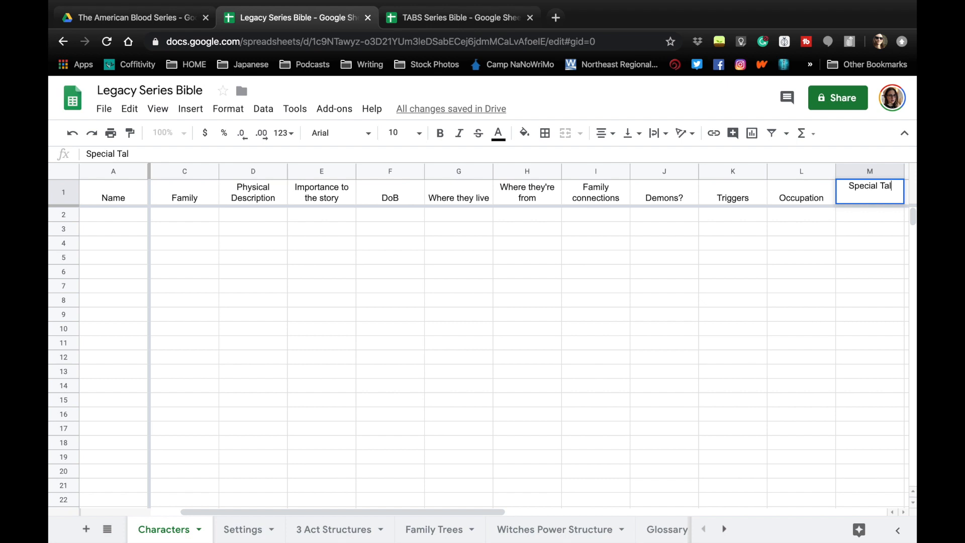
{"action": "type", "text": "ents"}
{"action": "key", "text": "Tab"}
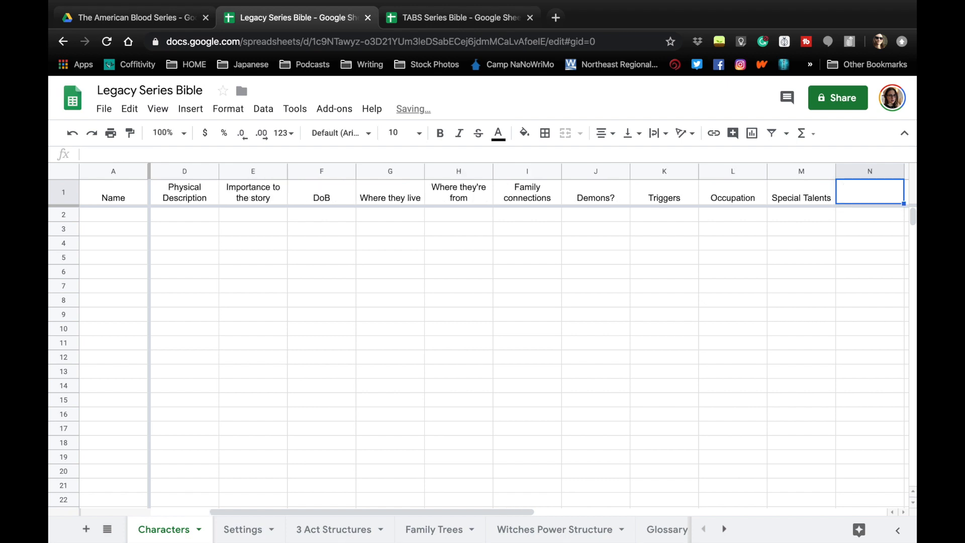
Enter the column headings "Health Issues" in cell N1 and "Pet peeves" in cell O1
{"action": "type", "text": "Health I"}
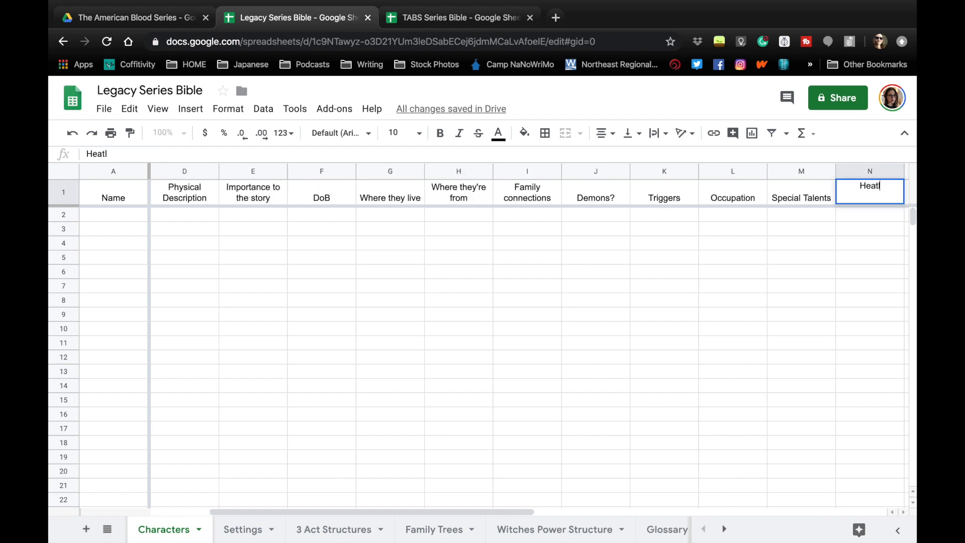
{"action": "type", "text": "ssues"}
{"action": "key", "text": "Tab"}
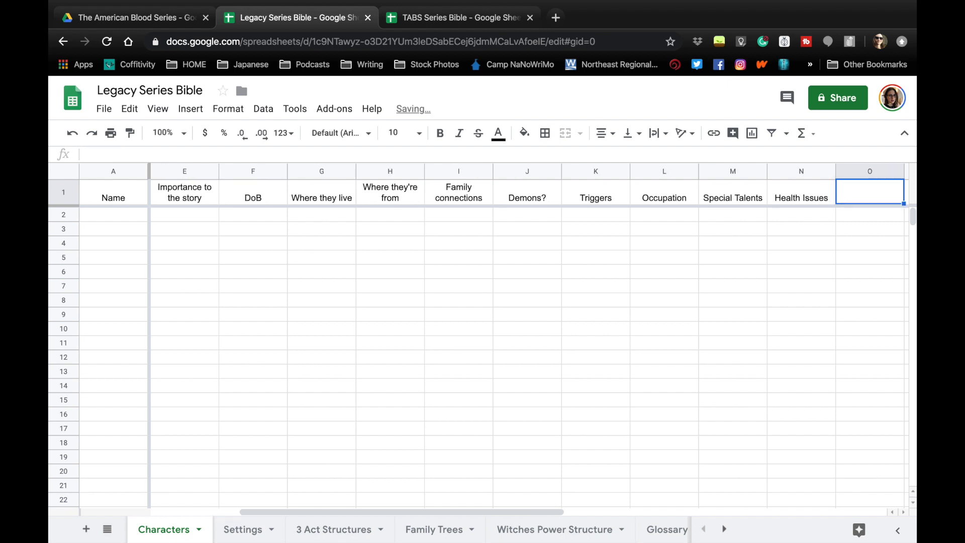
{"action": "type", "text": "Pet peeves"}
{"action": "key", "text": "Tab"}
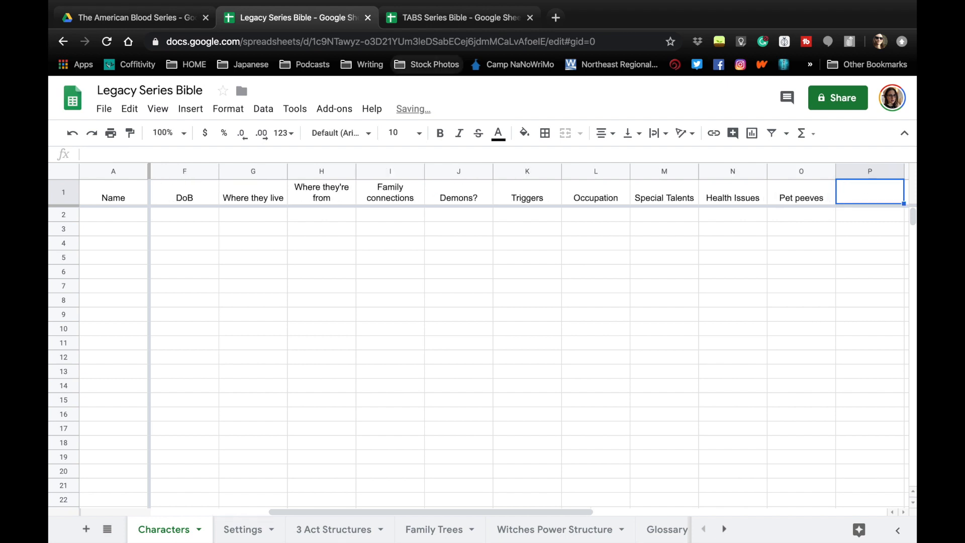
Enter the column heading "First Appears in which book/chp" in cell P1 and widen column P slightly
{"action": "type", "text": "First "}
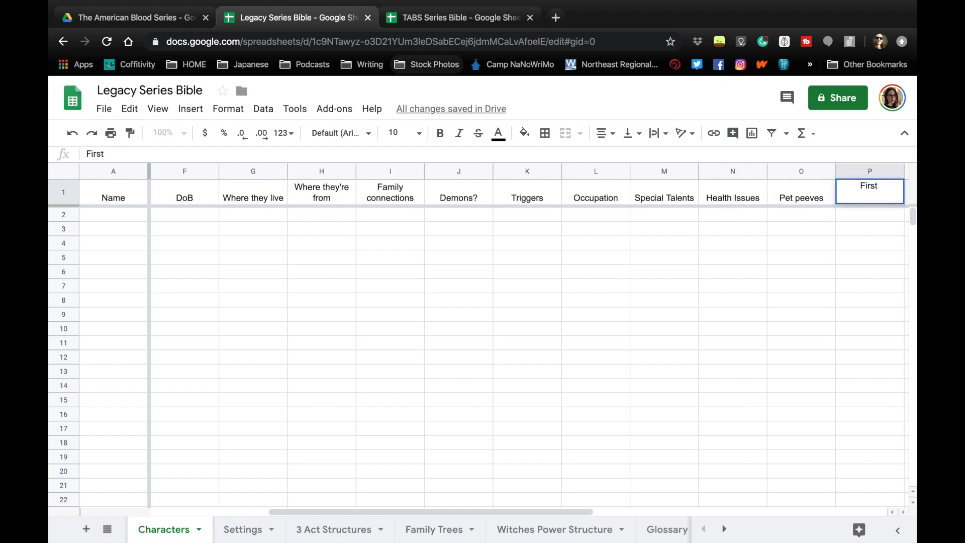
{"action": "type", "text": "Appears in"}
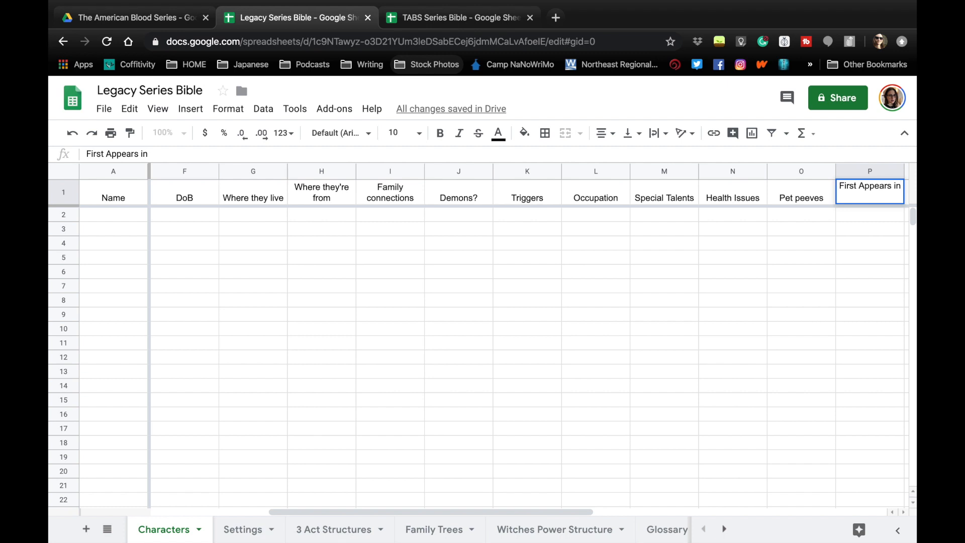
{"action": "type", "text": "which b"}
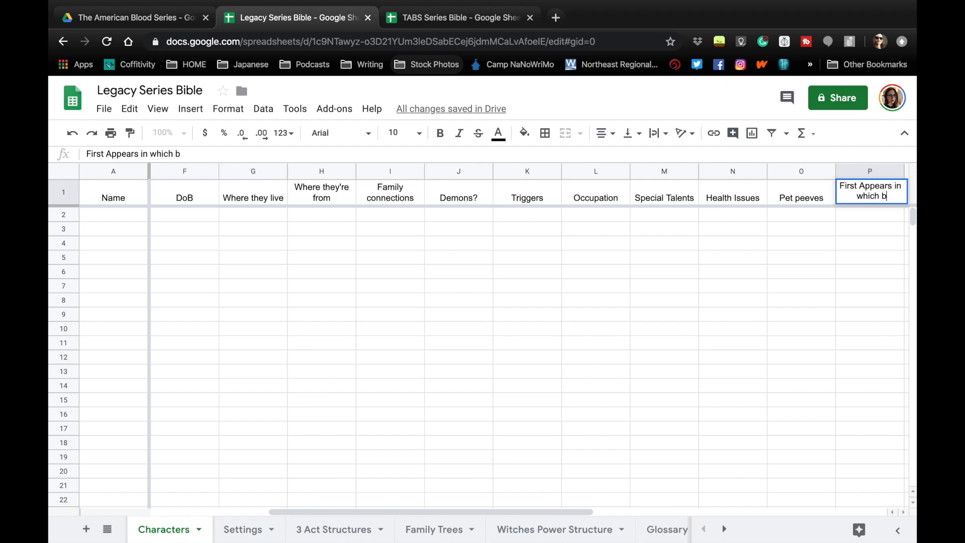
{"action": "type", "text": "ook/chp"}
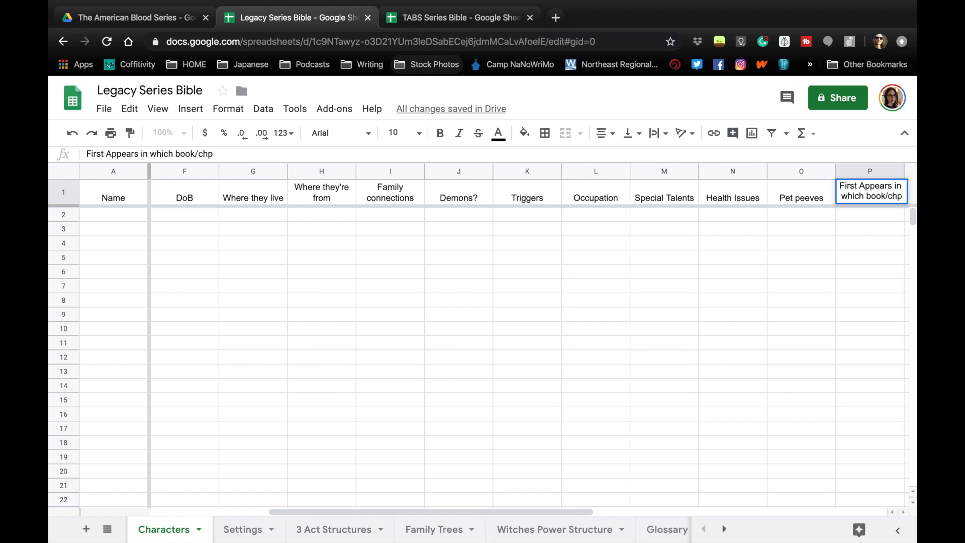
{"action": "key", "text": "Tab"}
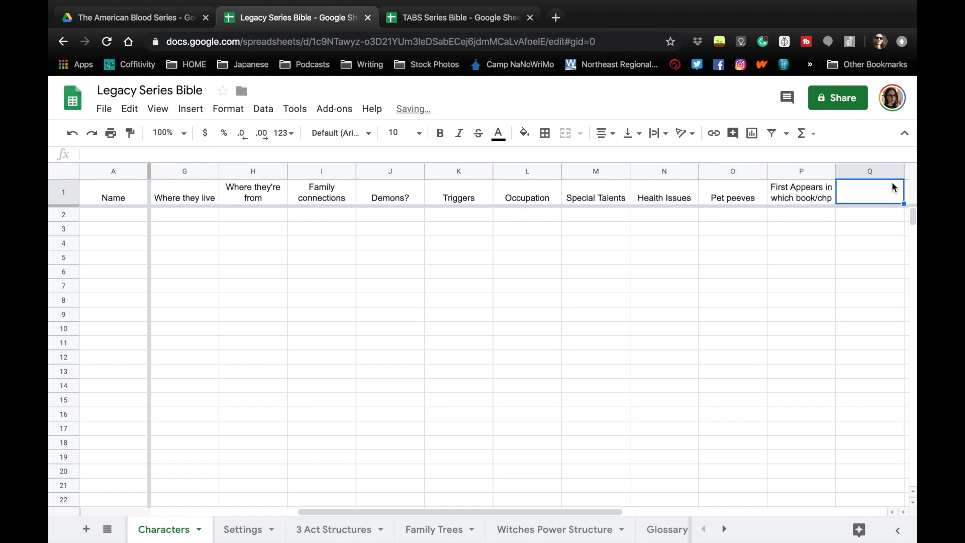
{"action": "left_click_drag", "start_coordinate": [836, 175], "coordinate": [854, 174]}
Enter the column heading "Food likes/dislikes" in cell Q1
{"action": "type", "text": "Food "}
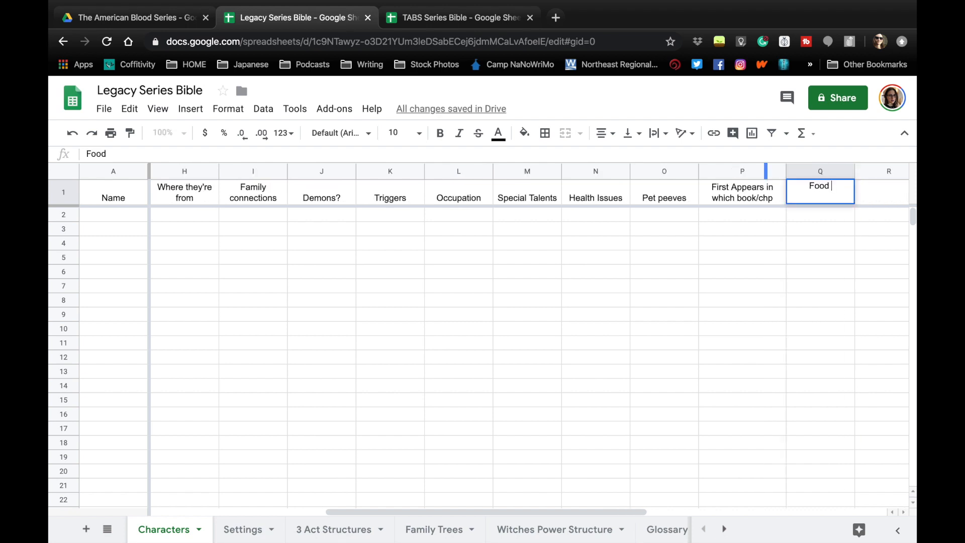
{"action": "type", "text": "likes/dislikes"}
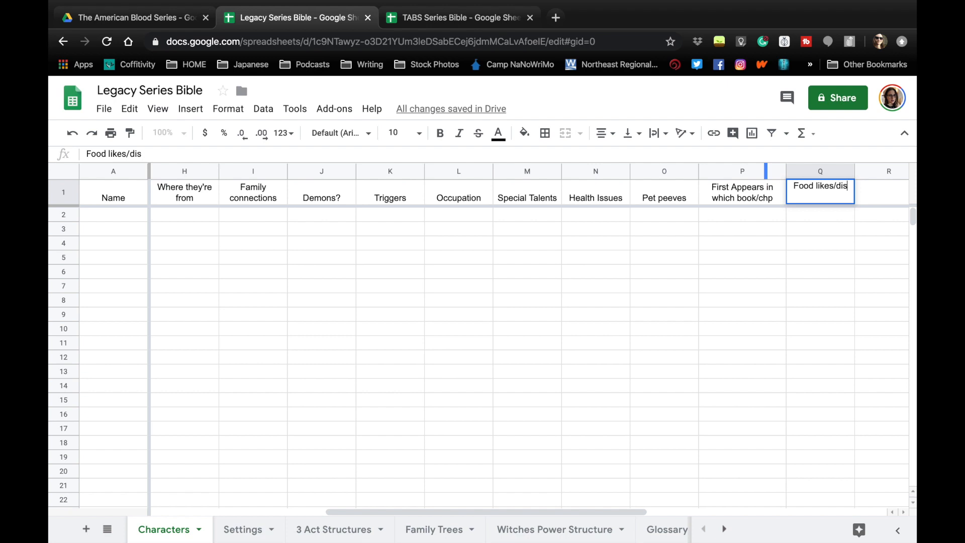
{"action": "key", "text": "Return"}
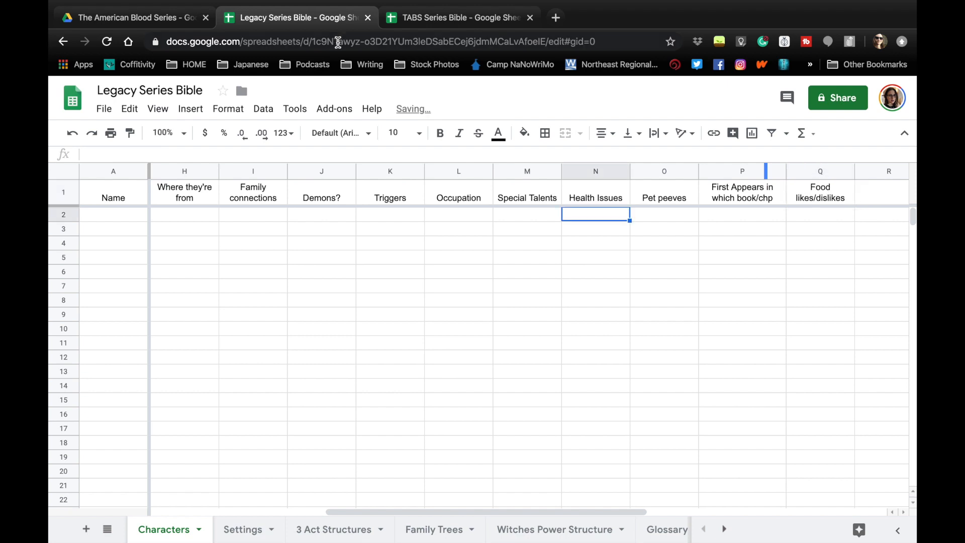
Enter the first character's full name in cell A2 and the faction "Necromancer" in cell B2
{"action": "scroll", "coordinate": [359, 289], "scroll_direction": "left", "scroll_amount": 10}
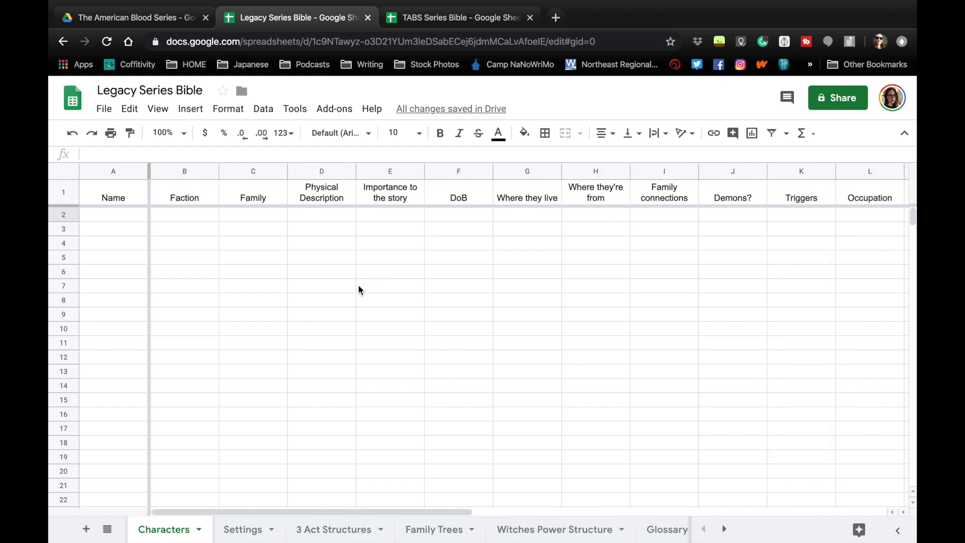
{"action": "left_click", "coordinate": [113, 216]}
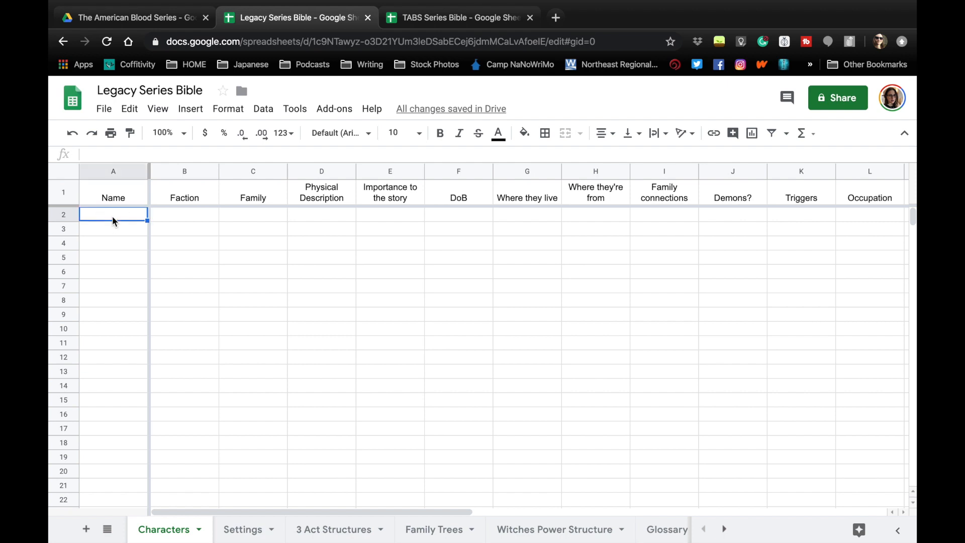
{"action": "type", "text": "Ezra"}
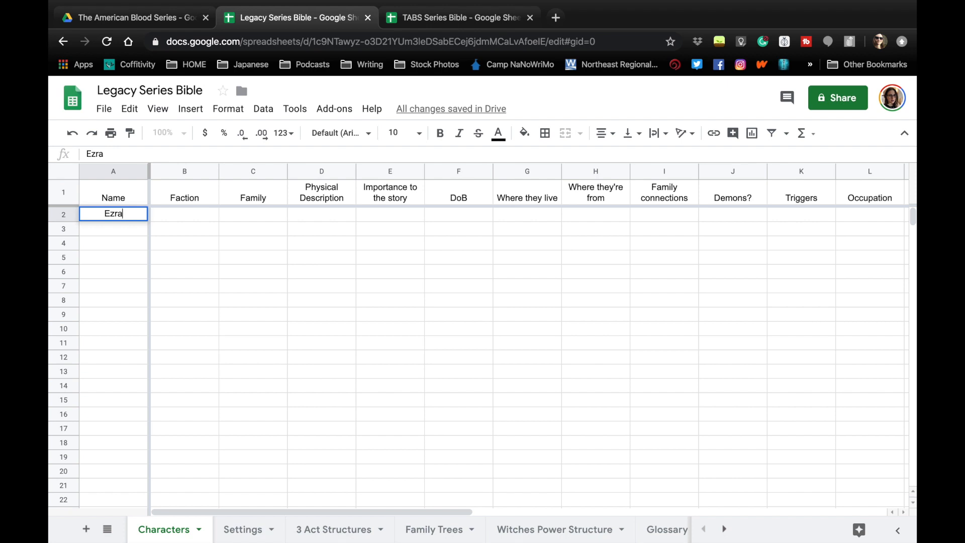
{"action": "type", "text": " Stanwood"}
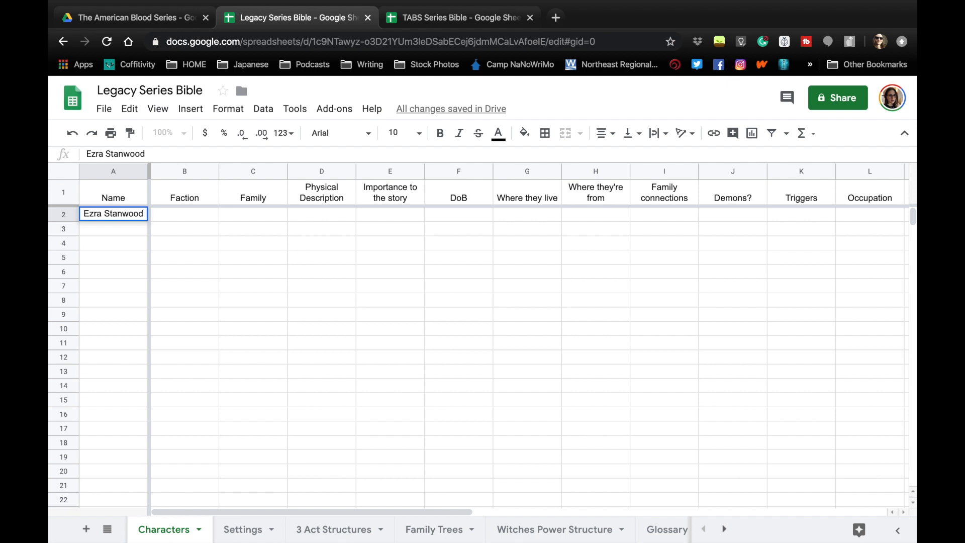
{"action": "key", "text": "Tab"}
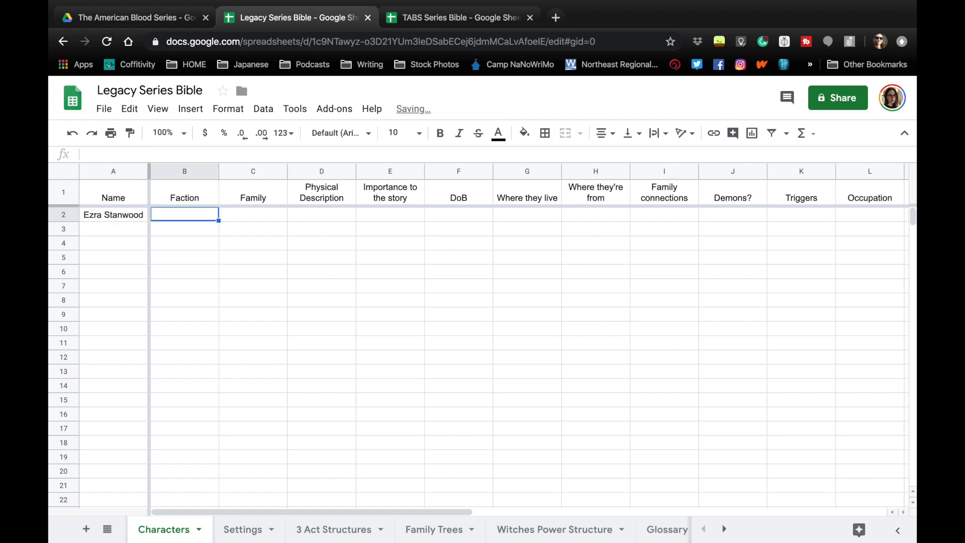
{"action": "type", "text": "Nec"}
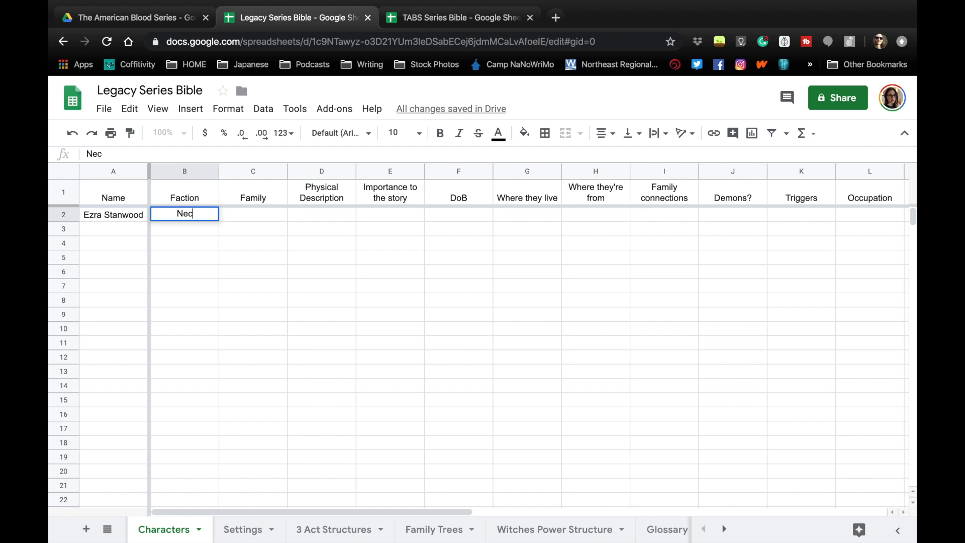
{"action": "type", "text": "romancer"}
{"action": "key", "text": "Tab"}
Enter the first character's family name in cell C2 and "MC" as the importance to the story in cell E2
{"action": "type", "text": "Sta"}
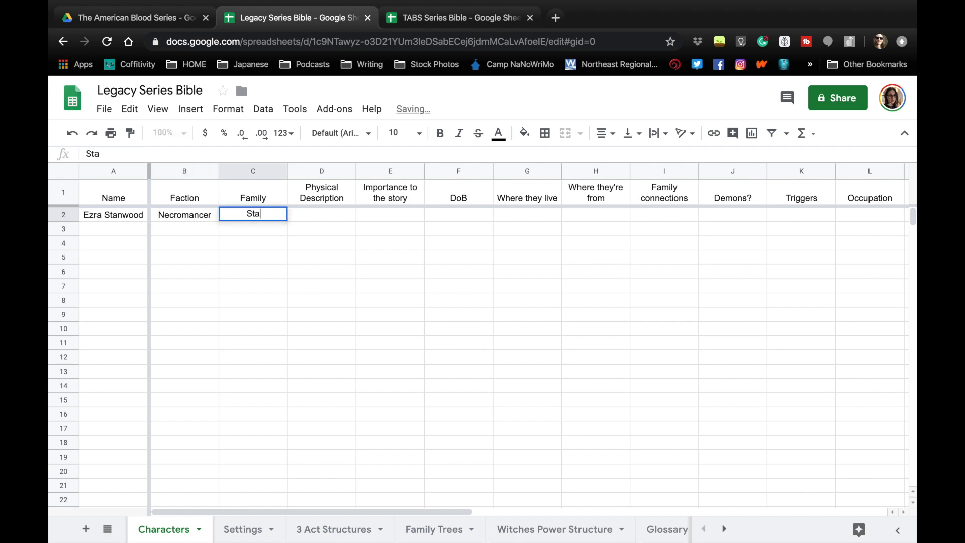
{"action": "type", "text": "nwood"}
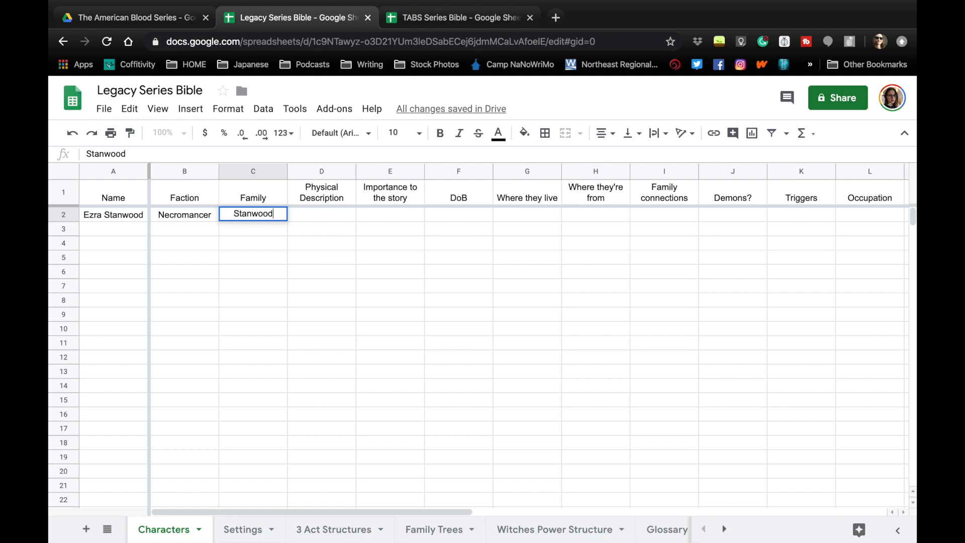
{"action": "key", "text": "Tab"}
{"action": "key", "text": "Tab"}
{"action": "type", "text": "MC"}
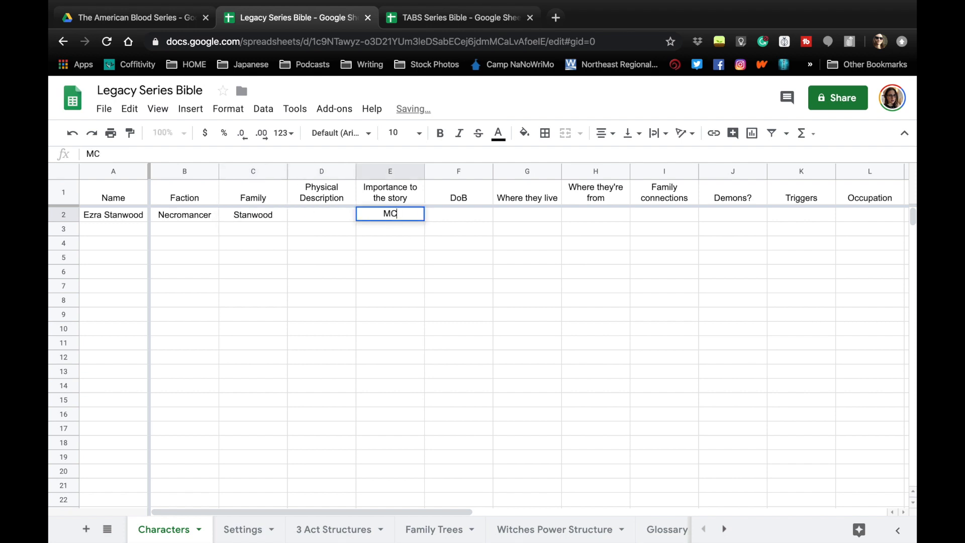
{"action": "key", "text": "Tab"}
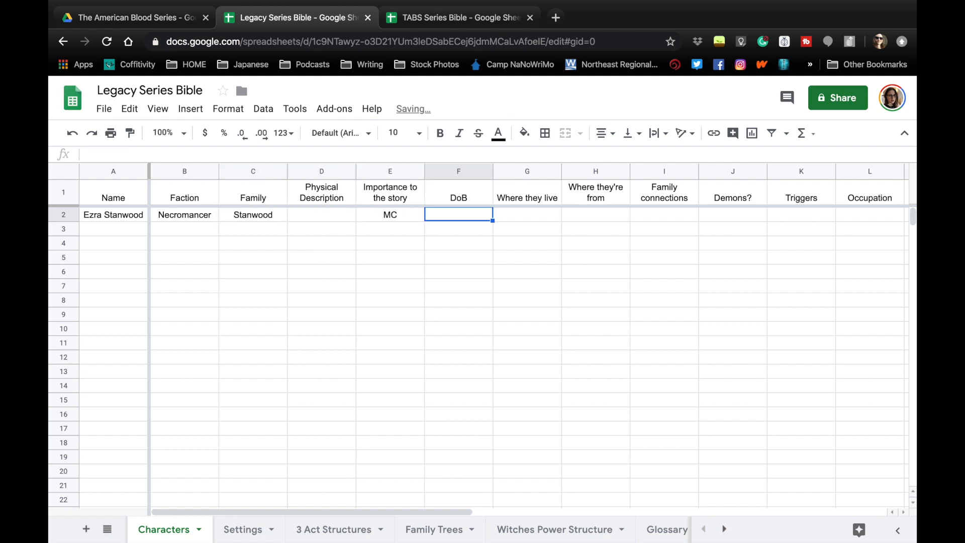
Enter "College Dorm" as where the first character lives in G2 and "Stanwood Mountain" as where they're from in H2
{"action": "key", "text": "Tab"}
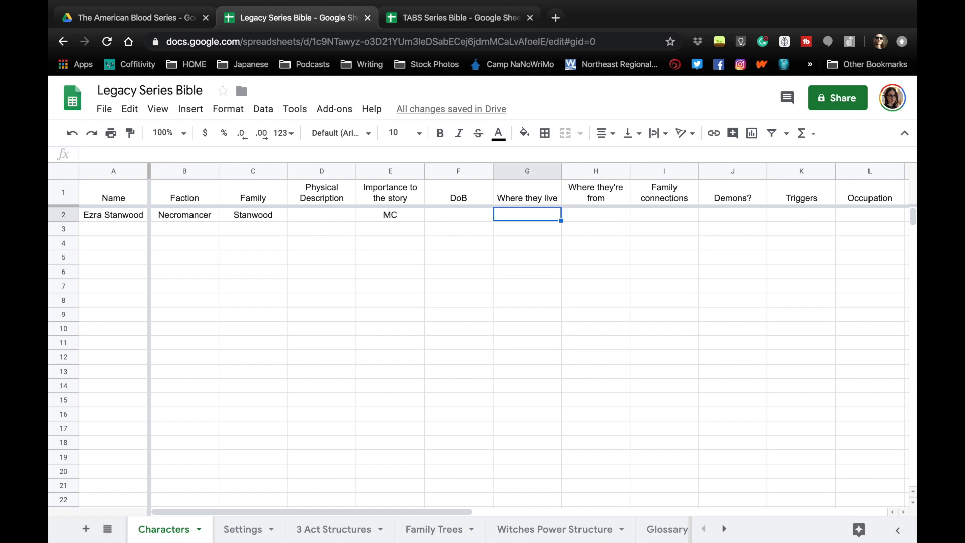
{"action": "type", "text": "College Dorm"}
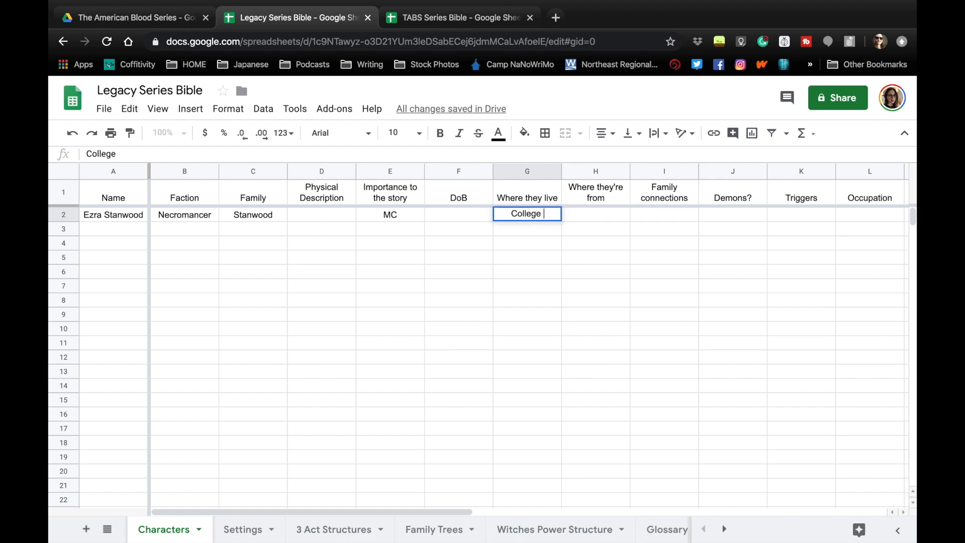
{"action": "key", "text": "Tab"}
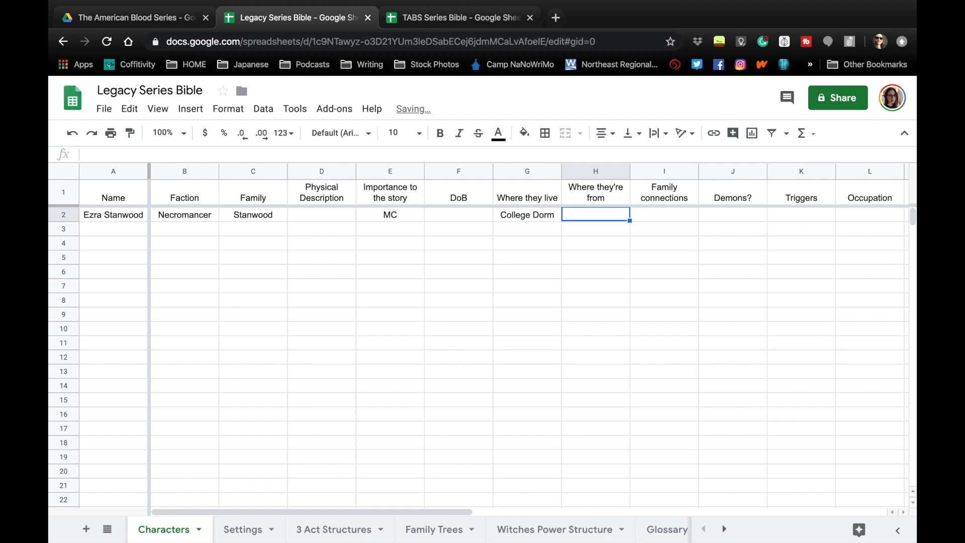
{"action": "type", "text": "Stanwoo"}
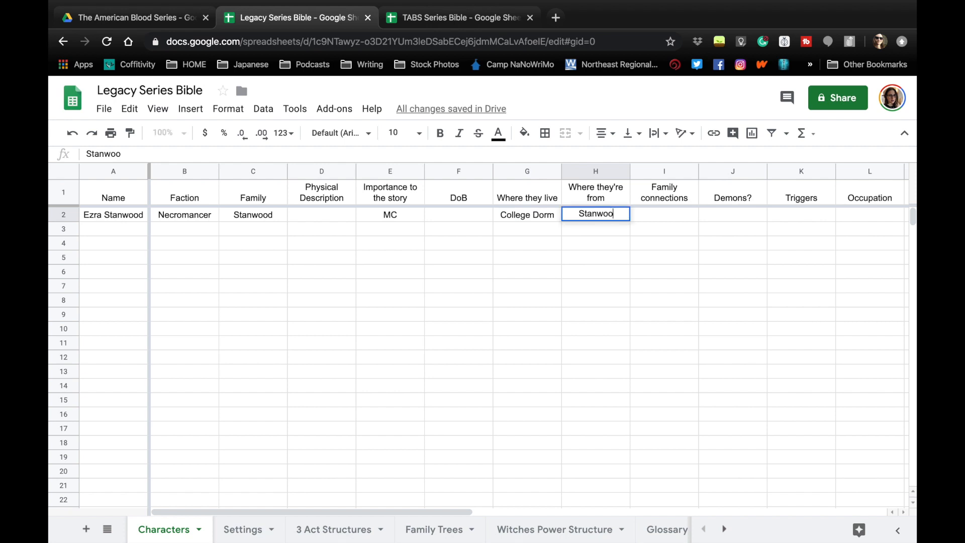
{"action": "type", "text": "d Mountain"}
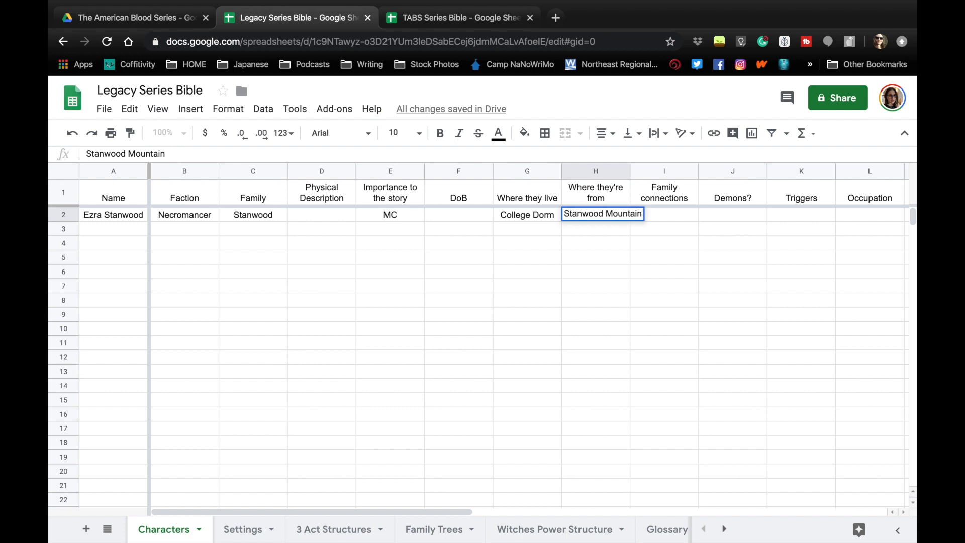
{"action": "key", "text": "Tab"}
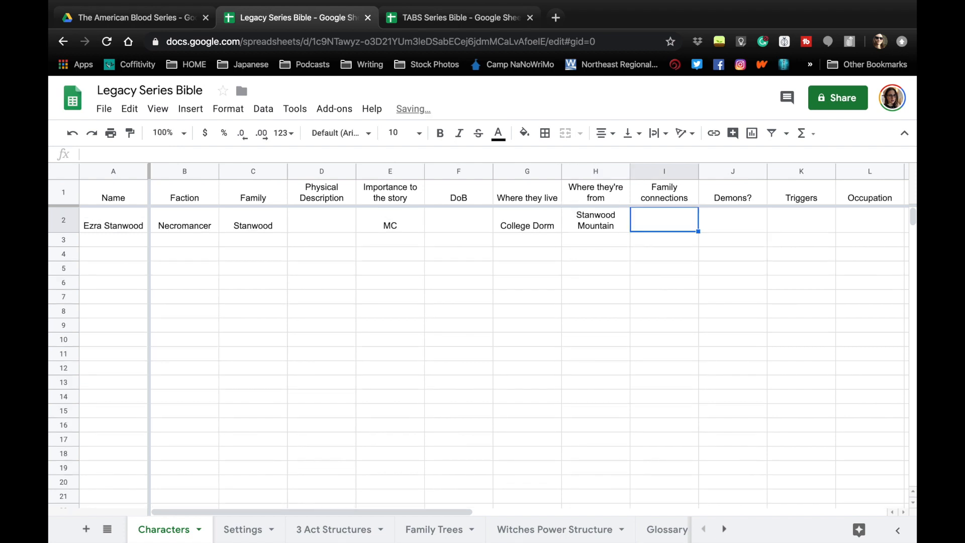
Enter the father's full name followed by "- Father" in the first character's Family connections cell, I2
{"action": "type", "text": "W"}
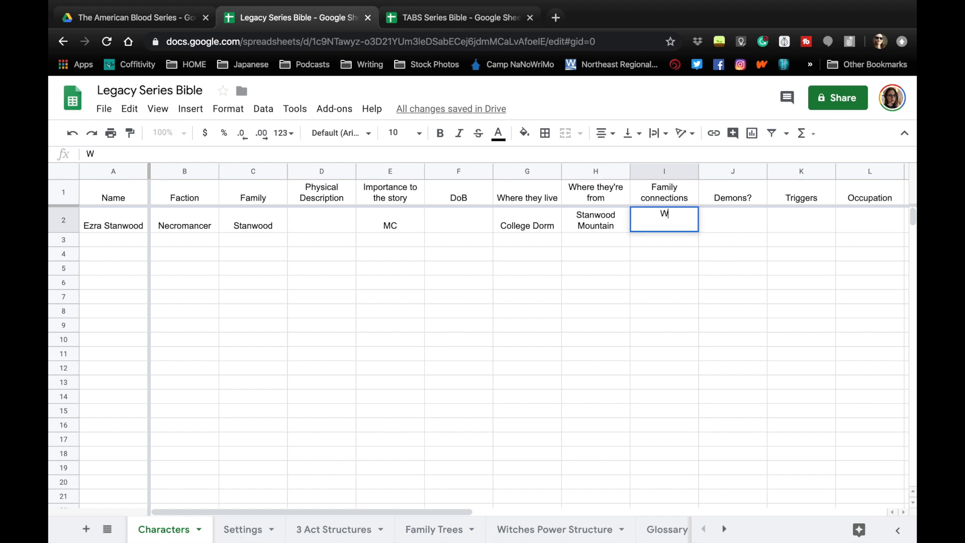
{"action": "type", "text": "illiam Stanwood - Father"}
{"action": "key", "text": "Return"}
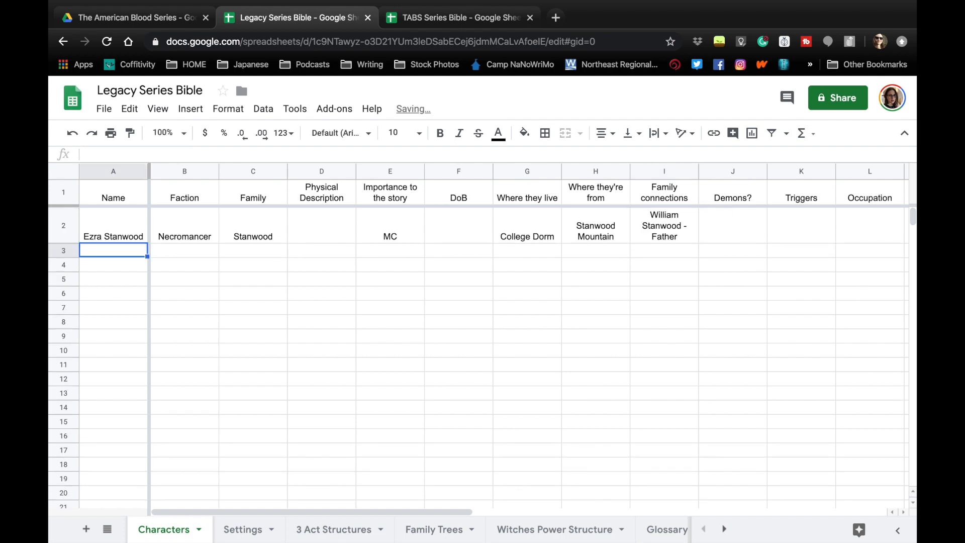
Append a comma and the brother's full name followed by "- Older Brother" to the family connections in cell I2
{"action": "left_click", "coordinate": [675, 236]}
{"action": "type", "text": ", "}
{"action": "type", "text": "Liam "}
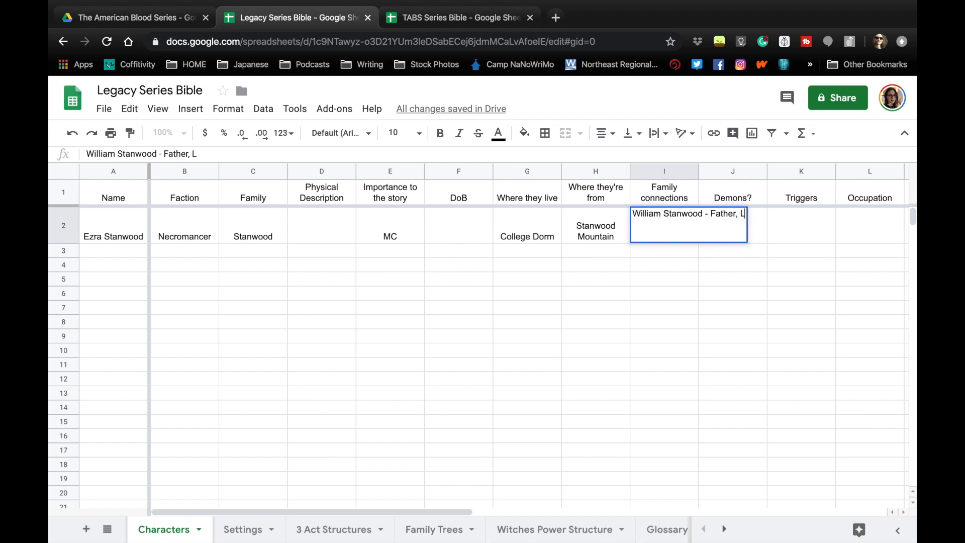
{"action": "type", "text": "Stanwo"}
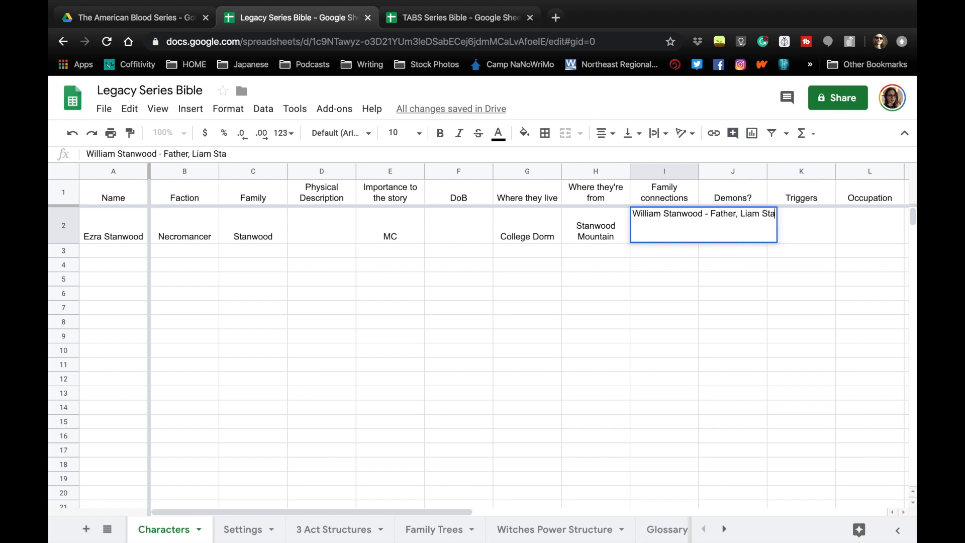
{"action": "type", "text": "od -"}
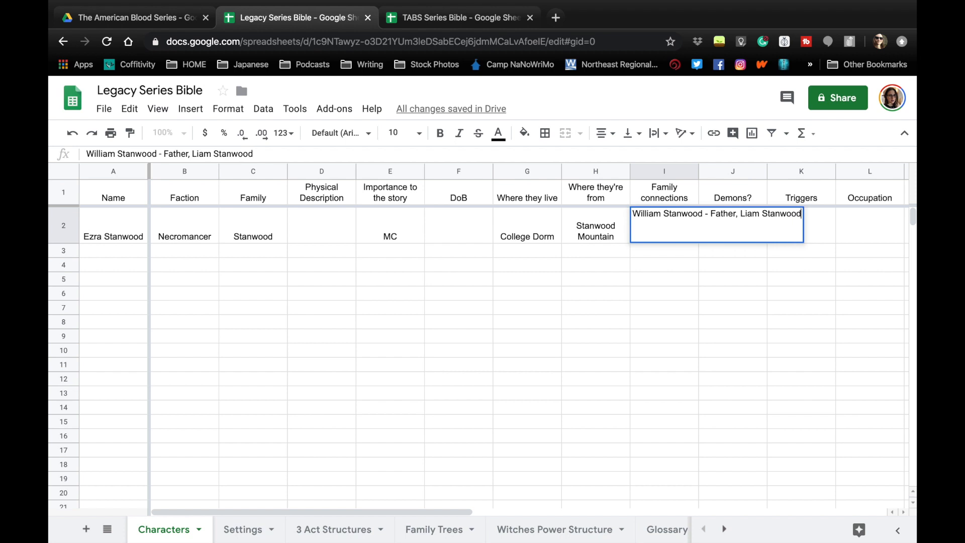
{"action": "type", "text": " Old"}
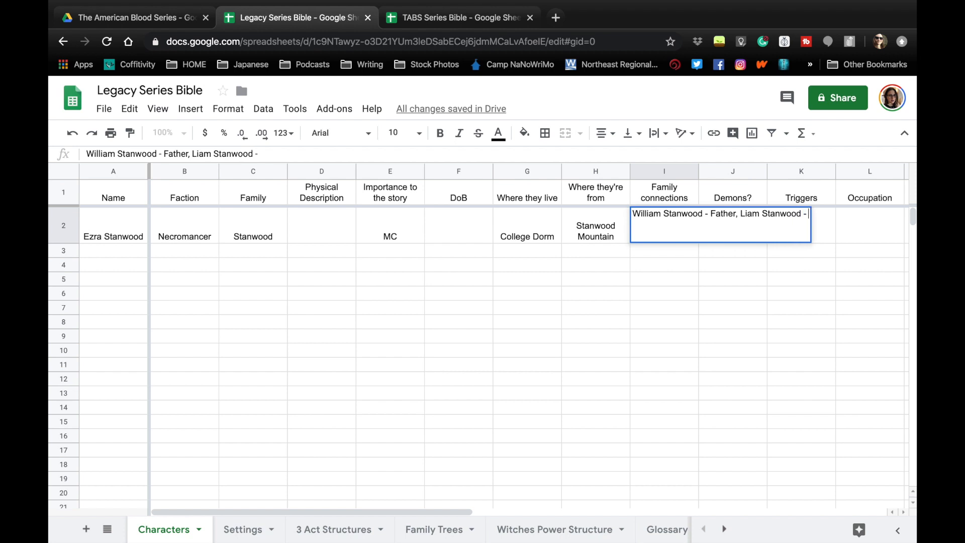
{"action": "type", "text": "er "}
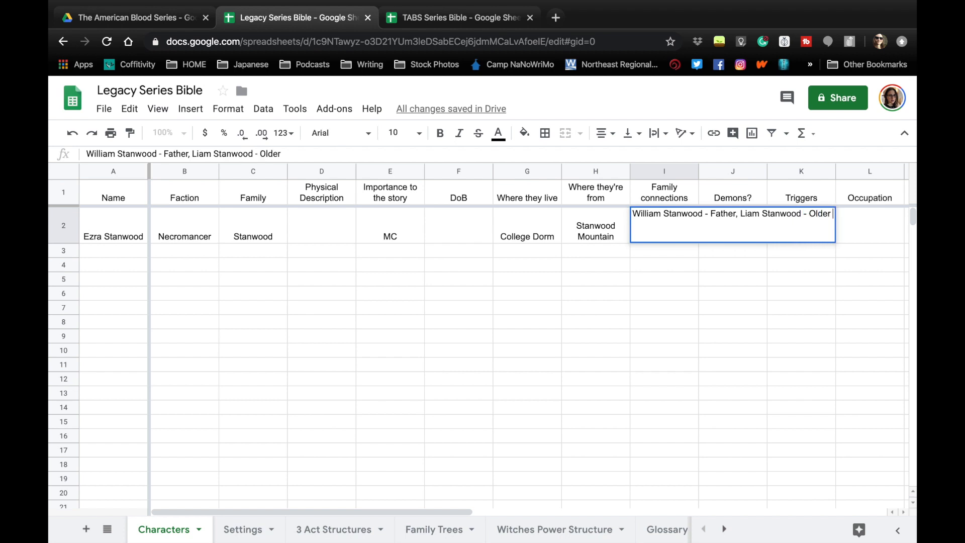
{"action": "type", "text": "Brother"}
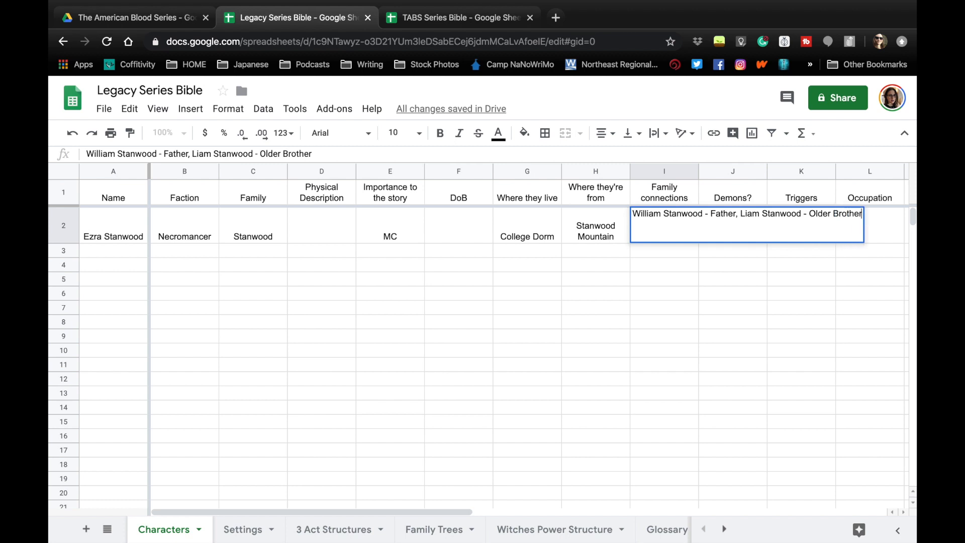
{"action": "key", "text": "Tab"}
Enter "College Student" as the first character's occupation in cell L2, skipping the Demons and Triggers columns
{"action": "key", "text": "Tab"}
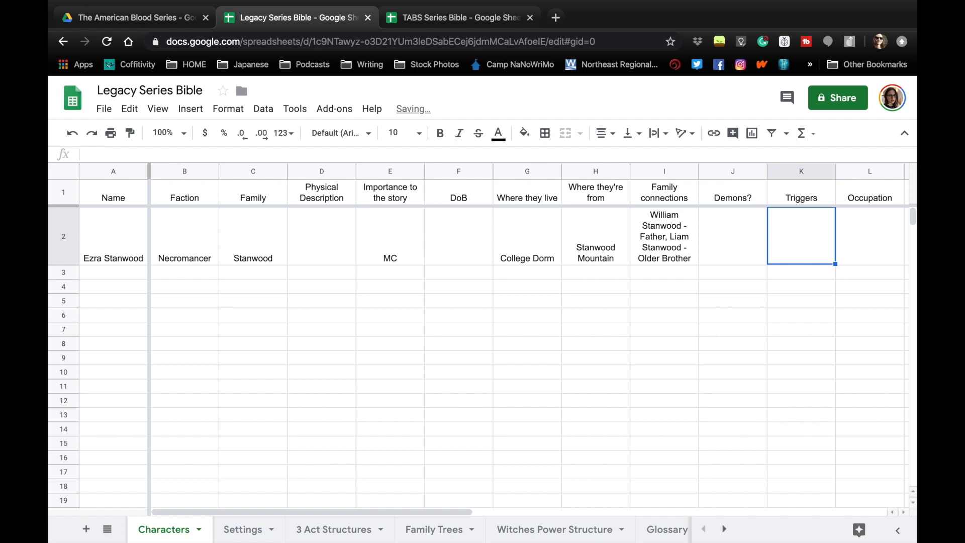
{"action": "key", "text": "Tab"}
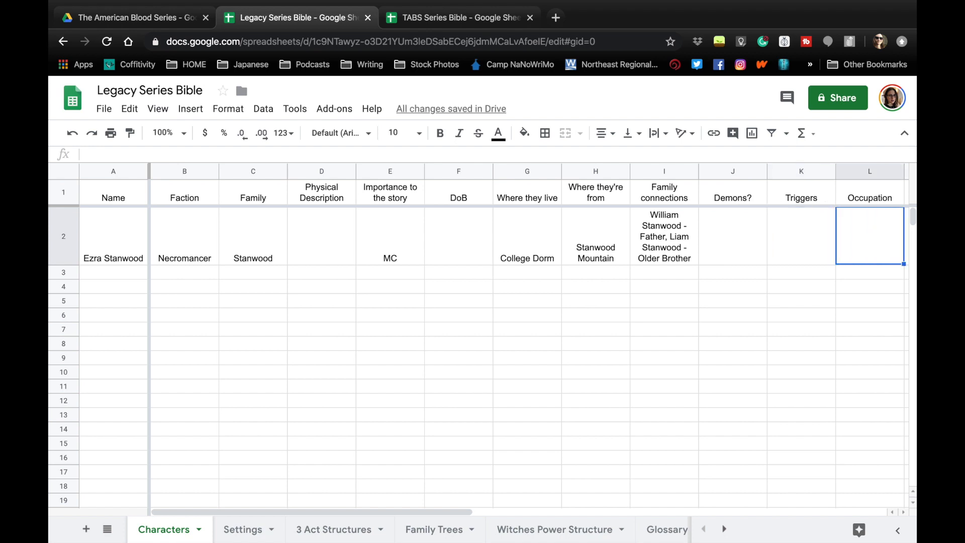
{"action": "type", "text": "College"}
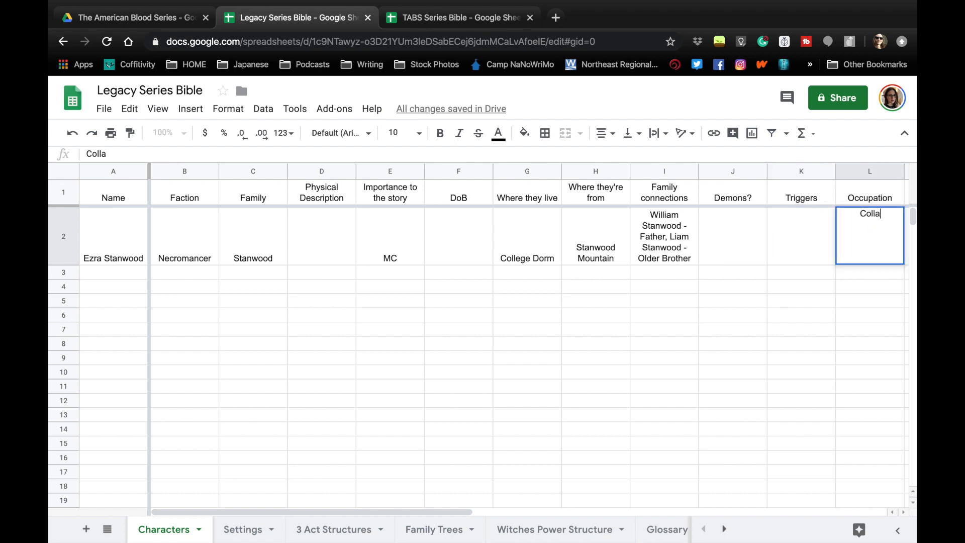
{"action": "type", "text": " Student"}
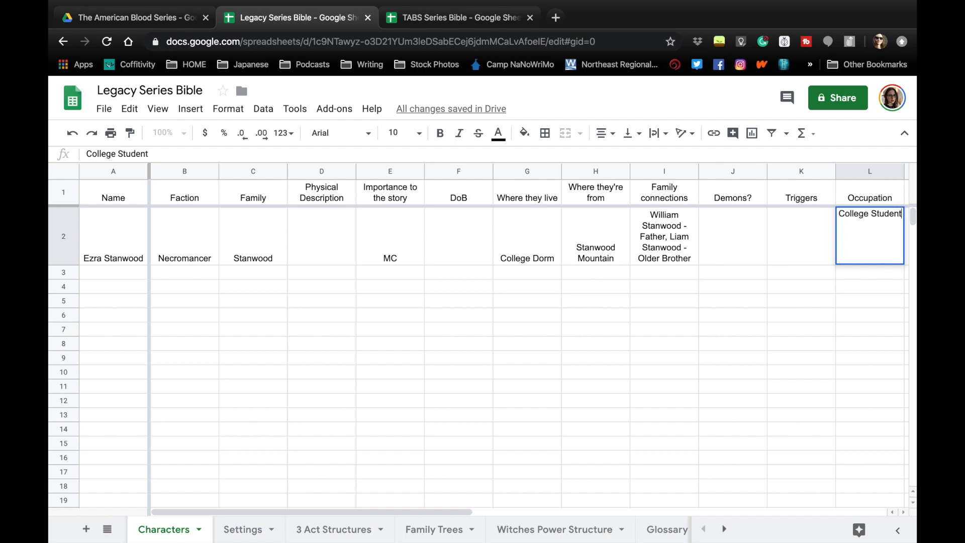
{"action": "key", "text": "Tab"}
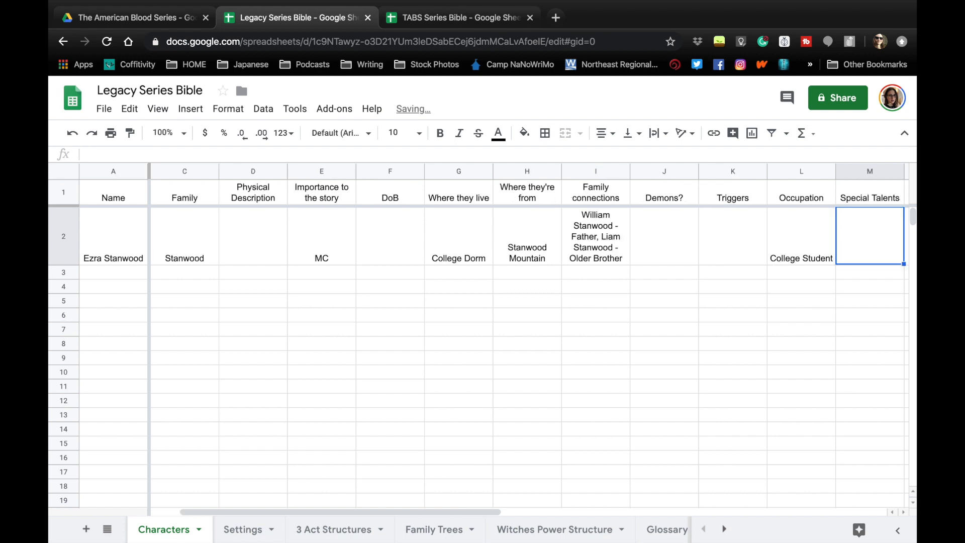
Enter "None, Talentless" as the special talents in cell M2 and "none" as the health issues in cell N2
{"action": "type", "text": "None, Talent"}
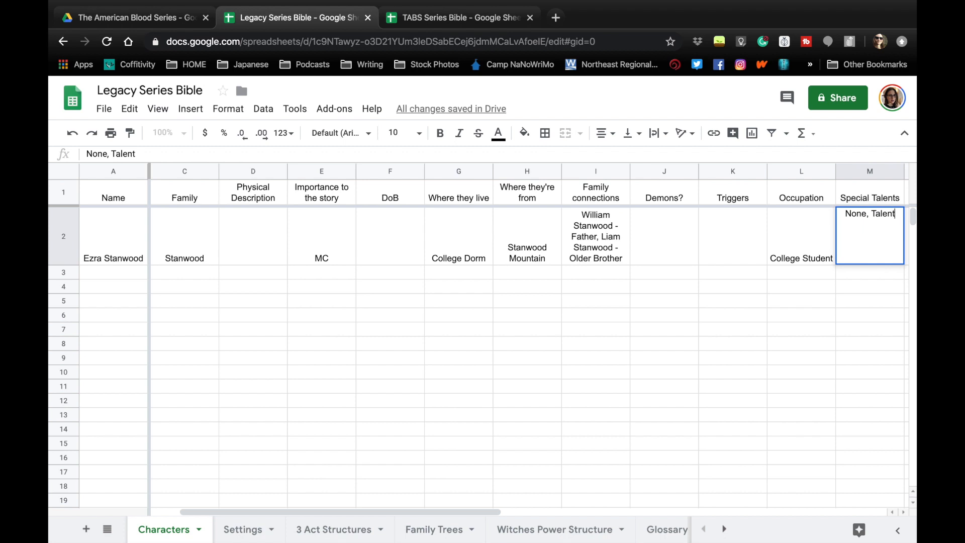
{"action": "type", "text": "less"}
{"action": "key", "text": "Tab"}
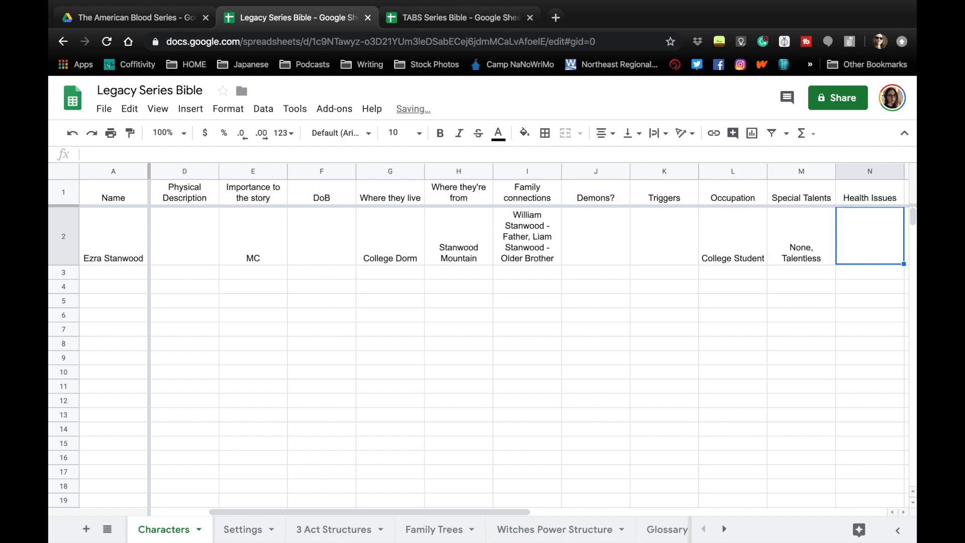
{"action": "type", "text": "none"}
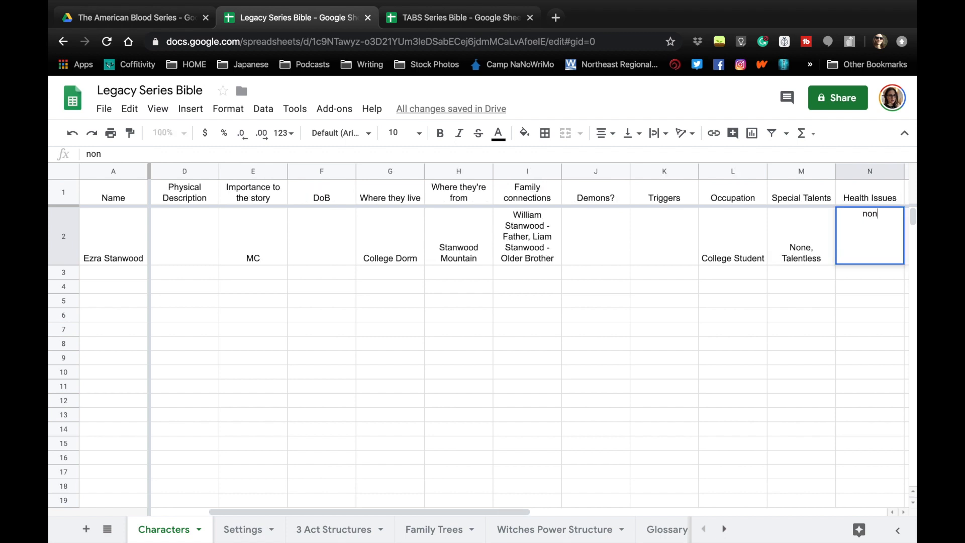
{"action": "key", "text": "Tab"}
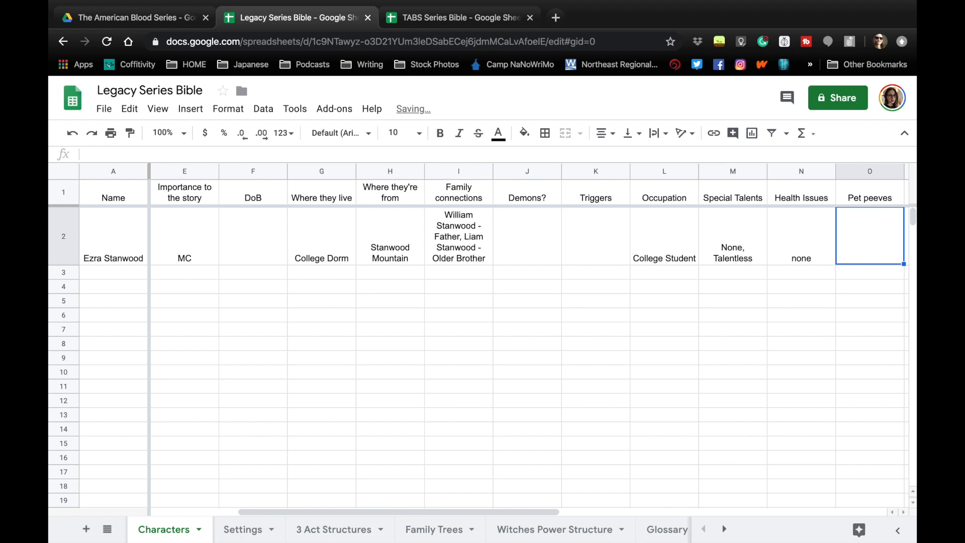
Enter "LotN, Chp 1" as the first character's first appearance in cell P2, skipping Pet peeves
{"action": "key", "text": "Tab"}
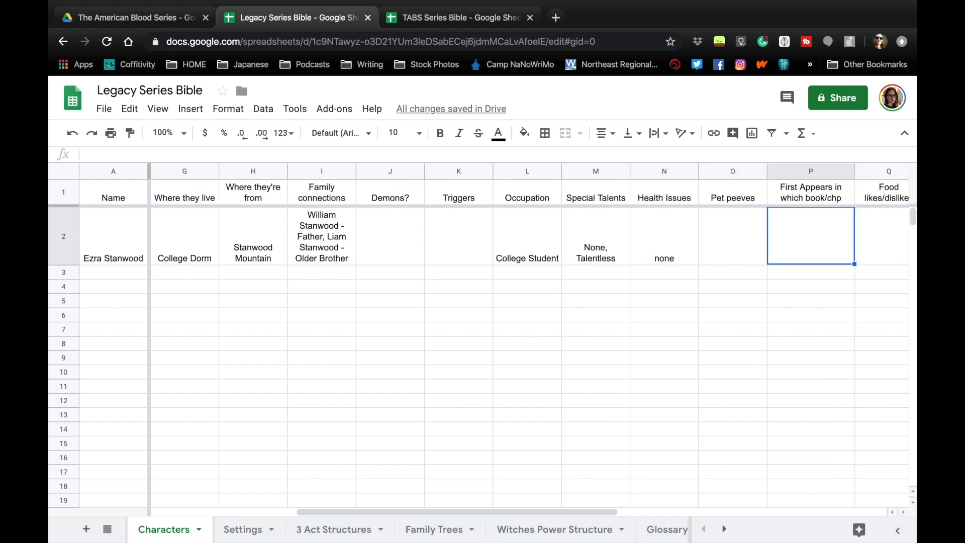
{"action": "type", "text": "Lo"}
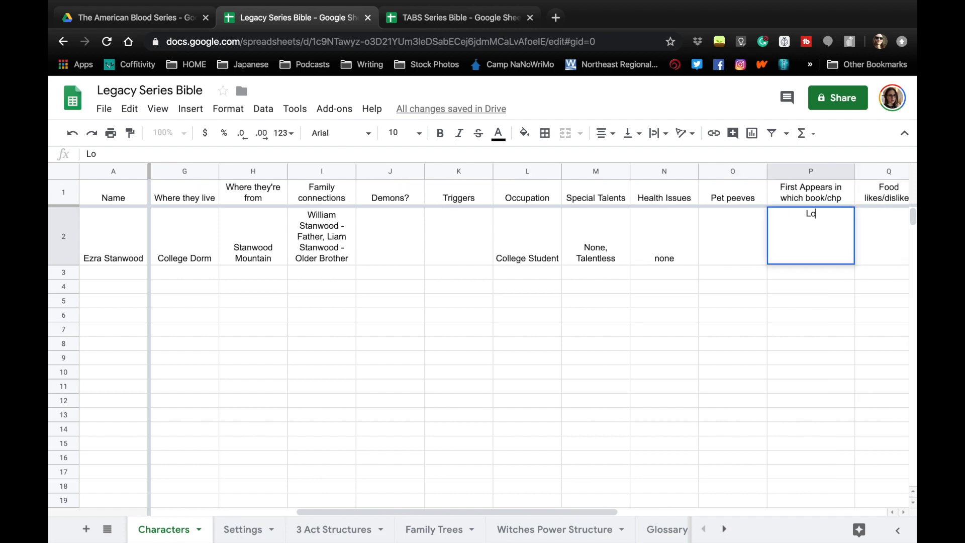
{"action": "type", "text": "tN, Chp"}
{"action": "key", "text": "BackSpace"}
{"action": "key", "text": "BackSpace"}
{"action": "type", "text": "hp"}
{"action": "key", "text": "Tab"}
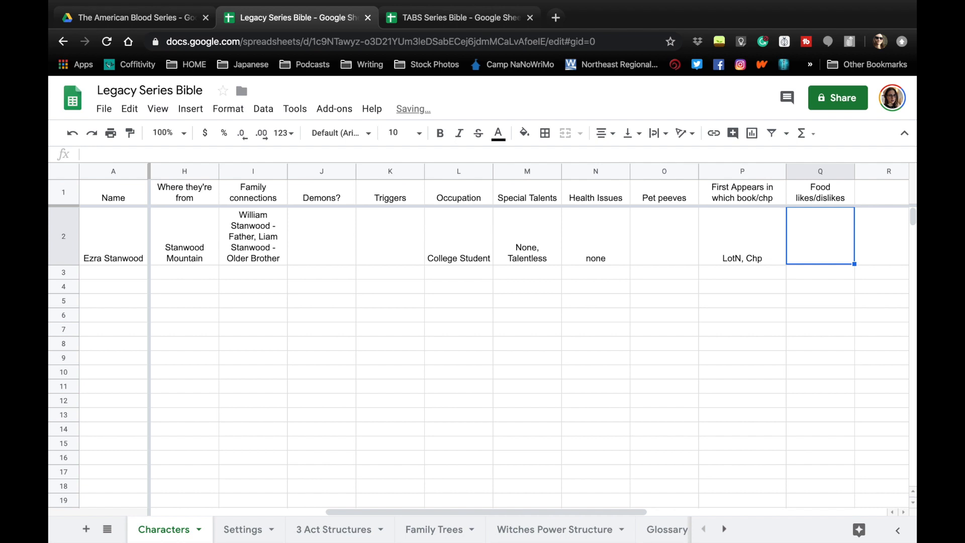
{"action": "double_click", "coordinate": [761, 256]}
{"action": "type", "text": "1"}
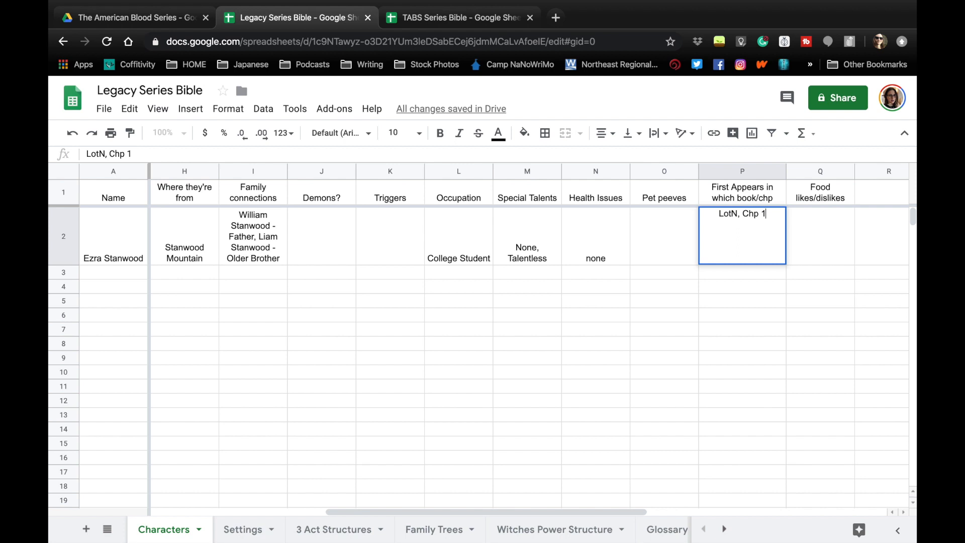
{"action": "left_click", "coordinate": [802, 226]}
Enter "Short brown hair, medium build" as the first character's physical description in cell D2
{"action": "scroll", "coordinate": [800, 228], "scroll_direction": "right", "scroll_amount": 5}
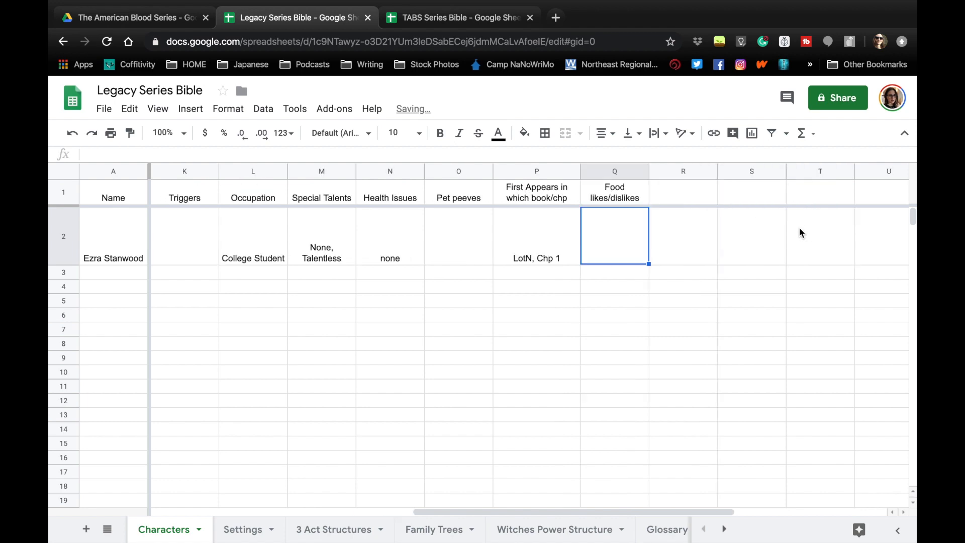
{"action": "scroll", "coordinate": [800, 227], "scroll_direction": "left", "scroll_amount": 10}
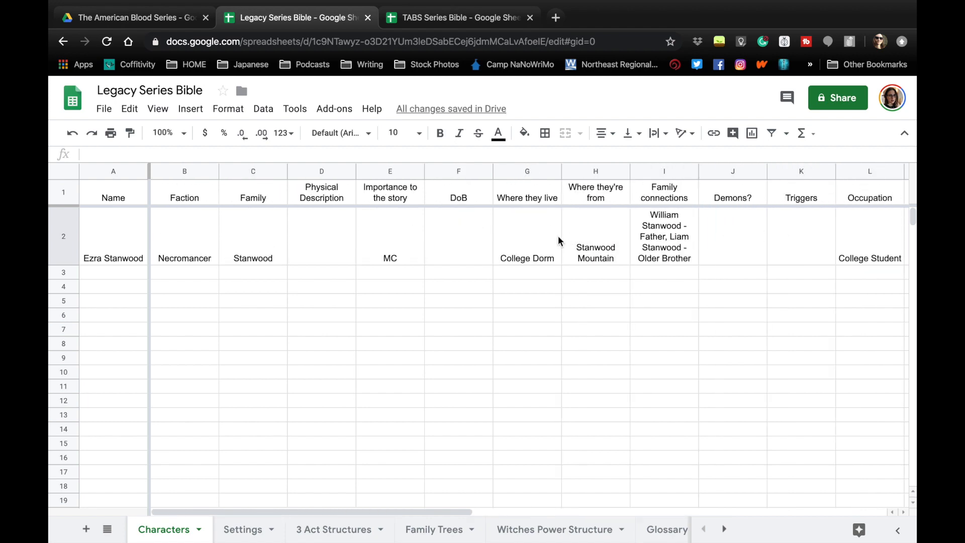
{"action": "left_click", "coordinate": [185, 235]}
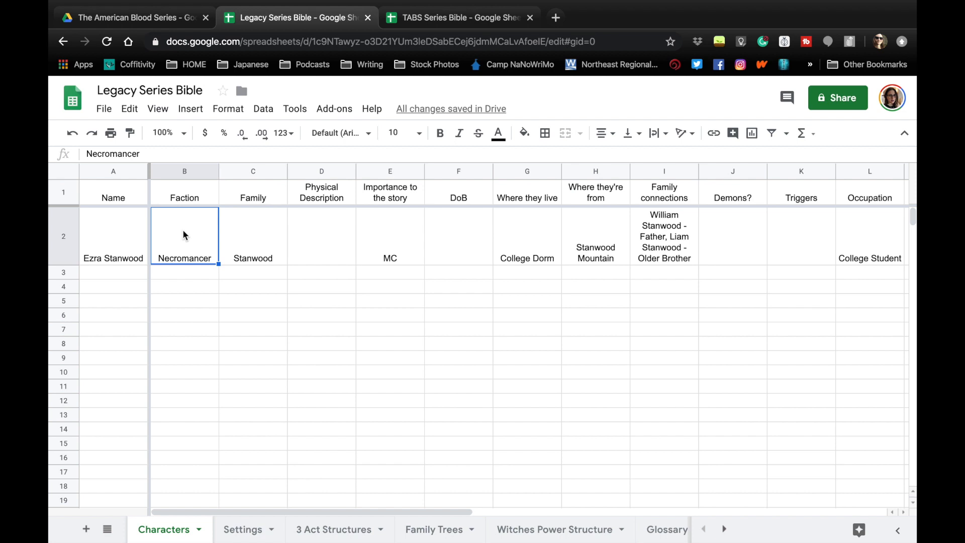
{"action": "left_click", "coordinate": [317, 243]}
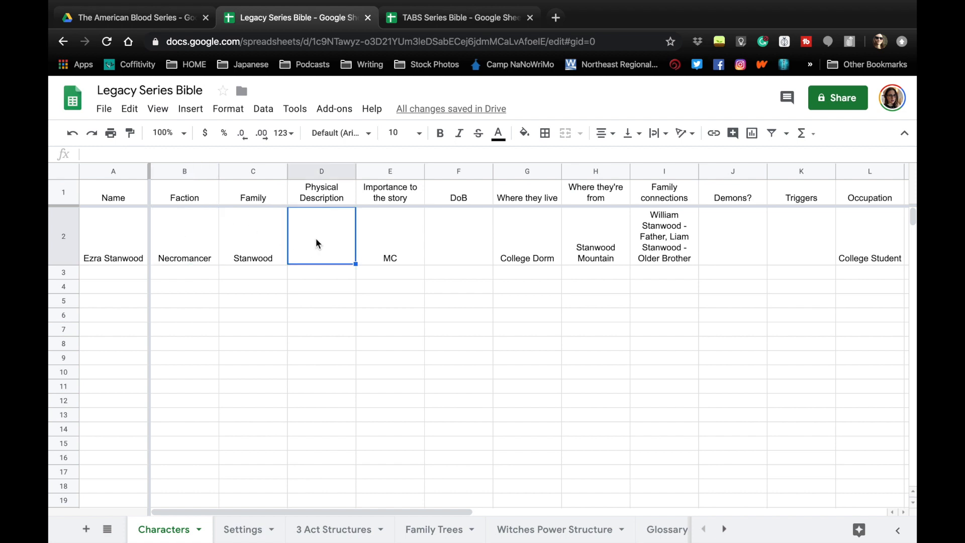
{"action": "type", "text": "Short"}
{"action": "key", "text": "BackSpace"}
{"action": "key", "text": "BackSpace"}
{"action": "key", "text": "BackSpace"}
{"action": "key", "text": "BackSpace"}
{"action": "type", "text": "H"}
{"action": "key", "text": "BackSpace"}
{"action": "type", "text": "hort "}
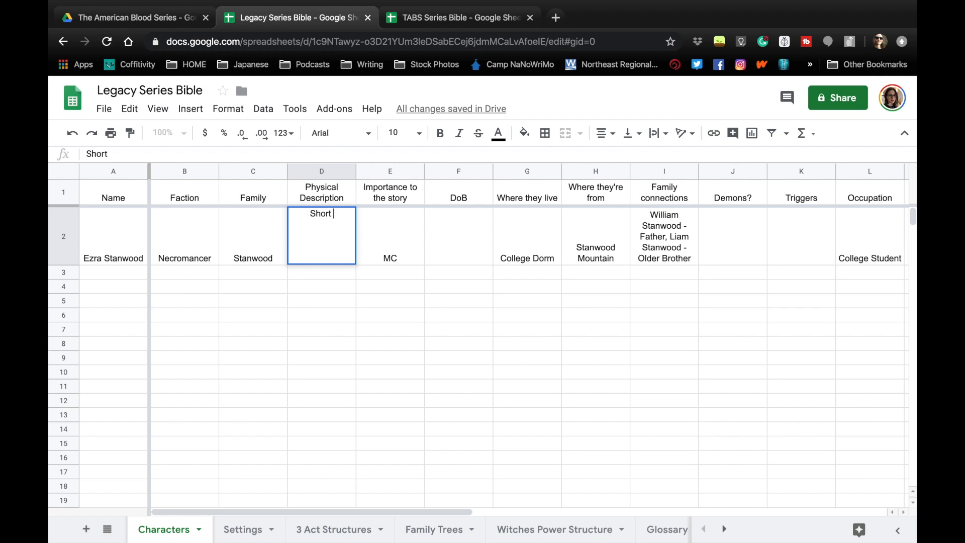
{"action": "type", "text": "brown hair, m"}
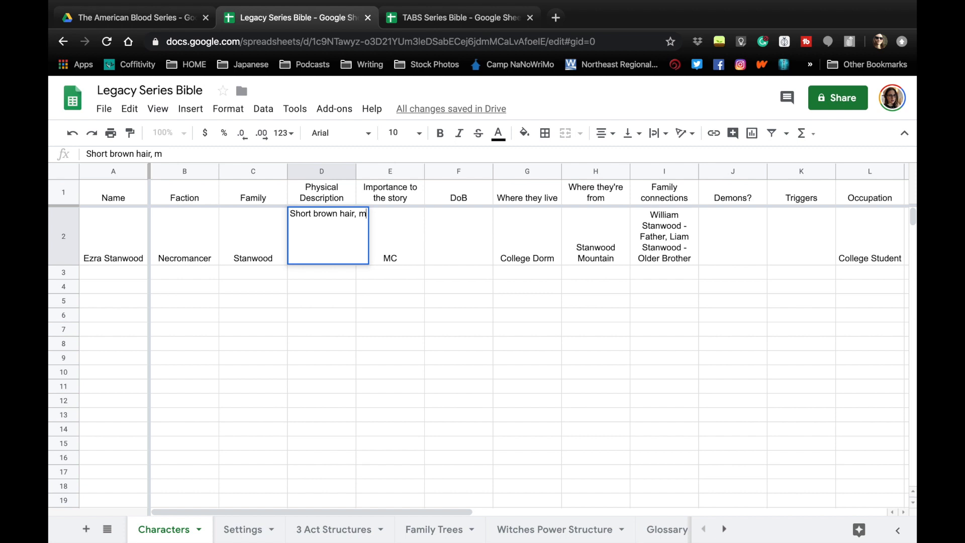
{"action": "type", "text": "edium "}
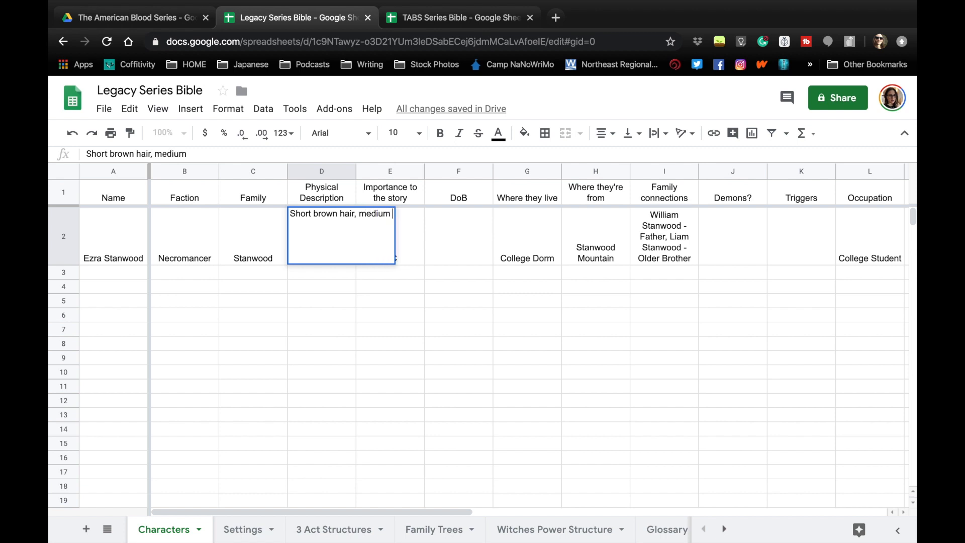
{"action": "type", "text": "build,"}
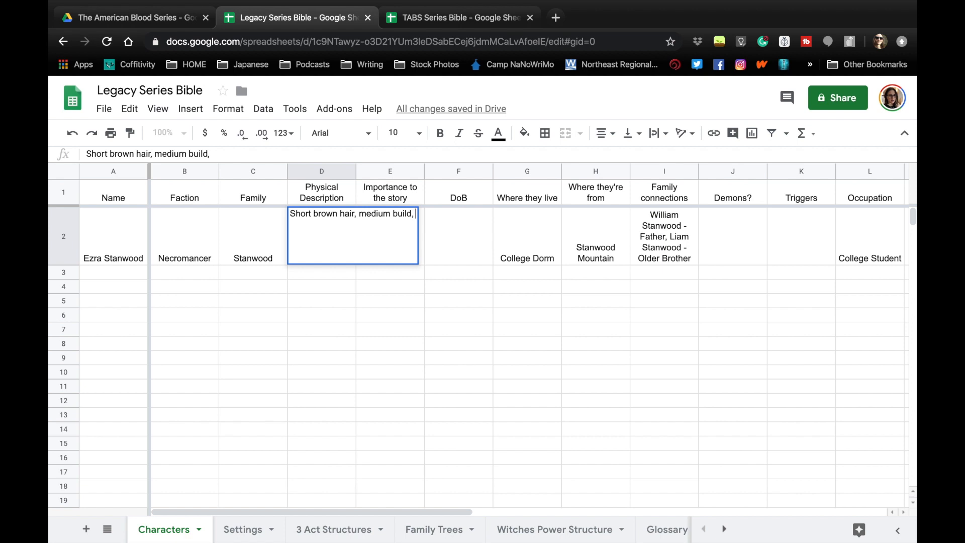
{"action": "key", "text": "BackSpace"}
{"action": "key", "text": "BackSpace"}
{"action": "key", "text": "Return"}
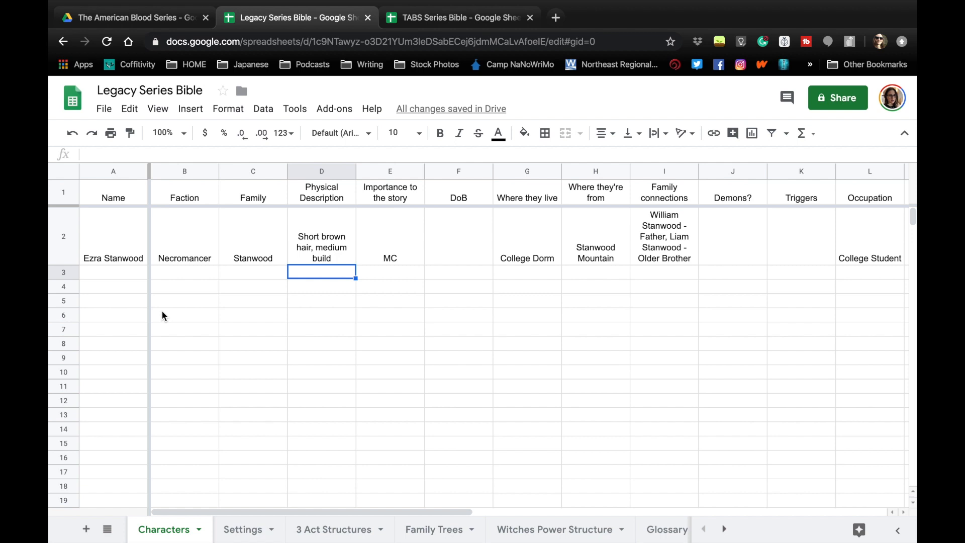
On the Settings sheet, enter the header "Setting" in cell A1 and freeze the first row
{"action": "left_click", "coordinate": [243, 531]}
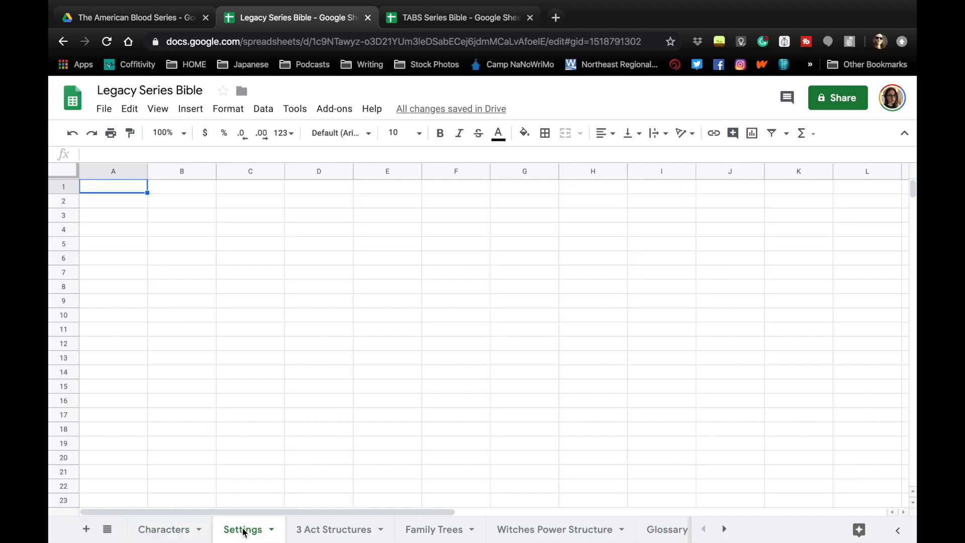
{"action": "type", "text": "Sett"}
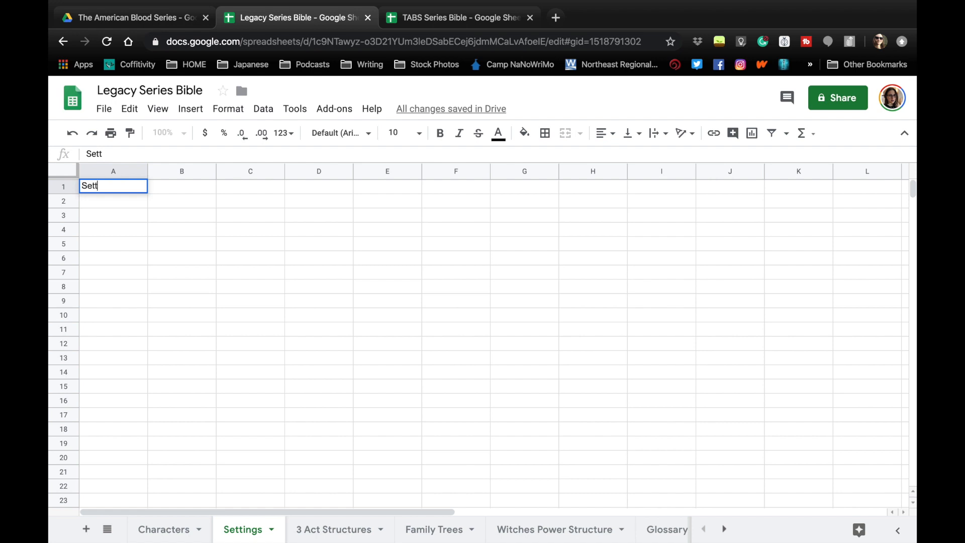
{"action": "type", "text": "ing"}
{"action": "left_click", "coordinate": [64, 174]}
{"action": "left_click_drag", "start_coordinate": [64, 174], "coordinate": [61, 195]}
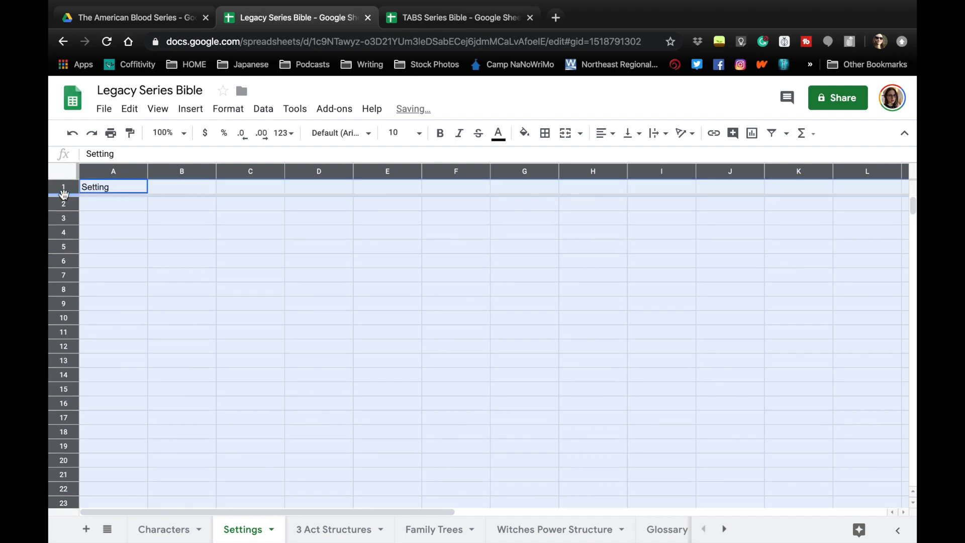
{"action": "left_click", "coordinate": [149, 208]}
{"action": "left_click", "coordinate": [144, 189]}
Add the headers "Physical Description" in cell B1 and "Relevance" in cell C1 of the Settings sheet
{"action": "left_click", "coordinate": [180, 188]}
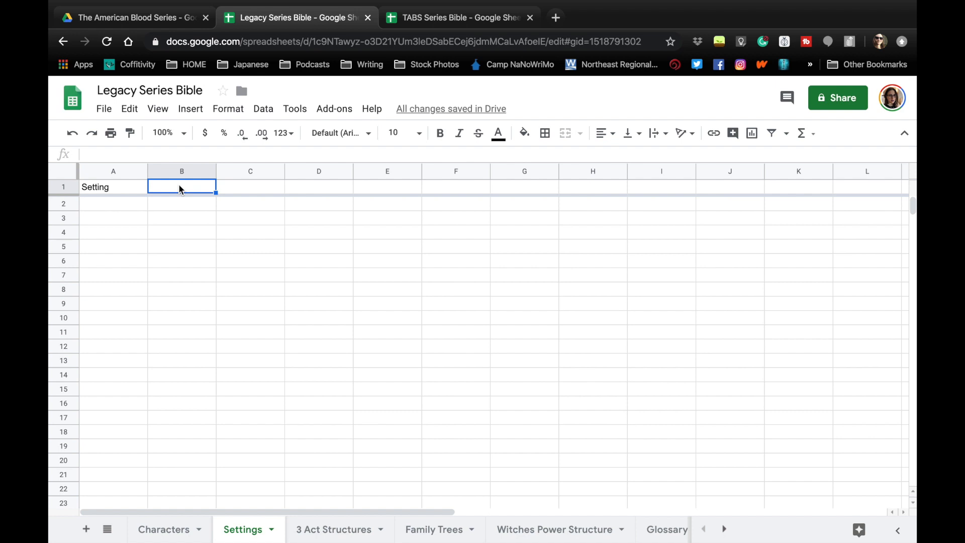
{"action": "type", "text": "Phys"}
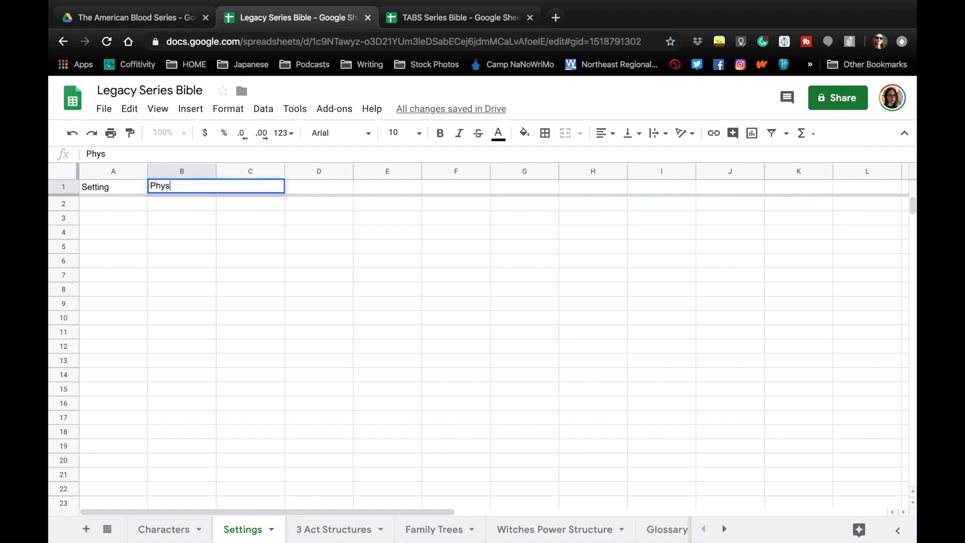
{"action": "type", "text": "ical Descript"}
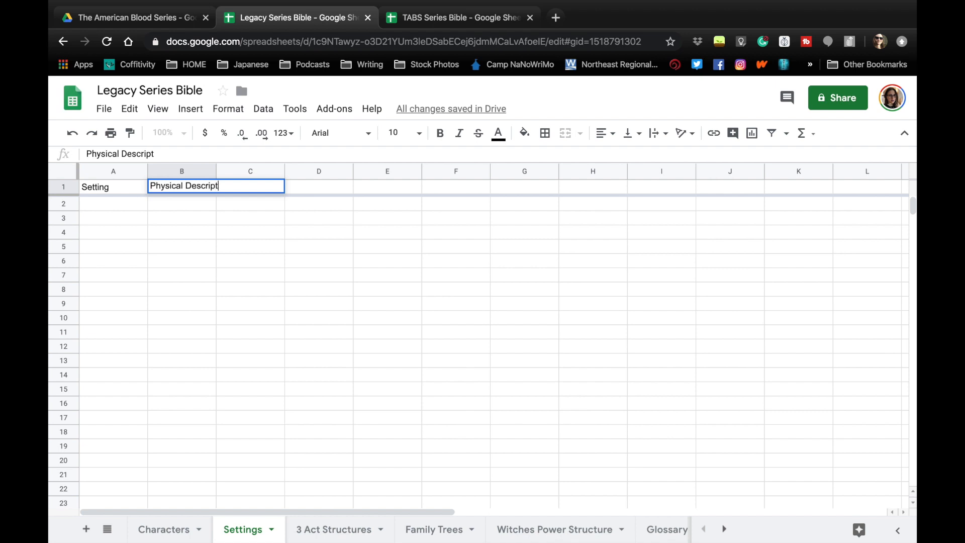
{"action": "type", "text": "ion"}
{"action": "key", "text": "Tab"}
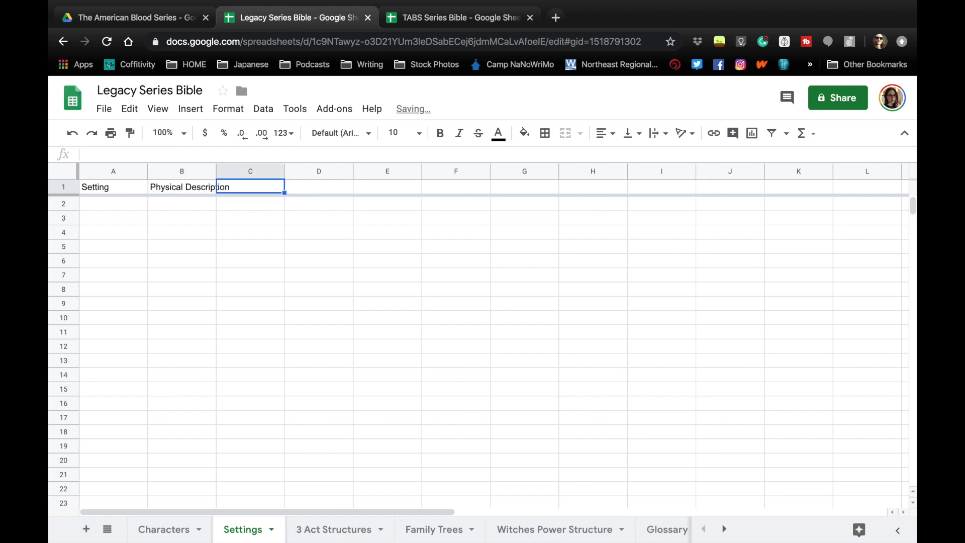
{"action": "type", "text": "Relevance"}
{"action": "key", "text": "Tab"}
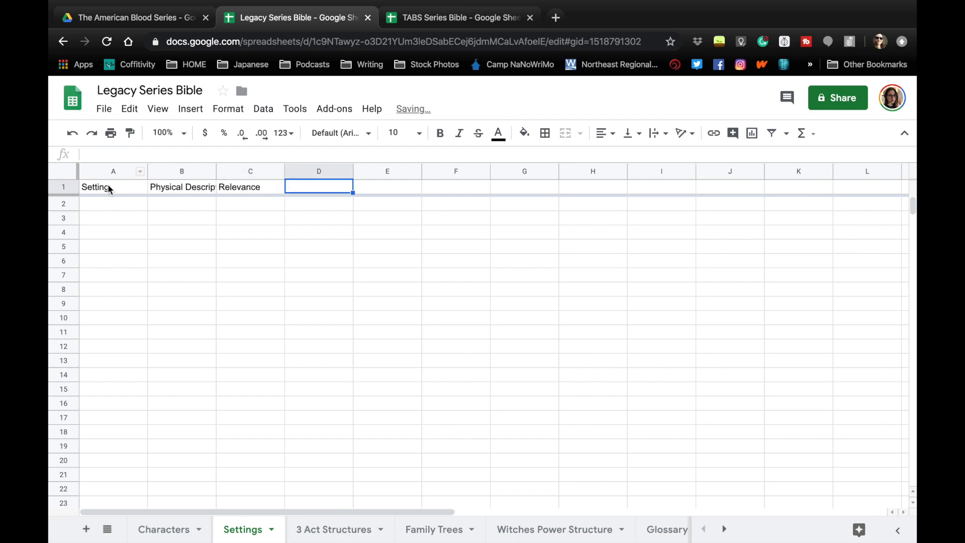
Apply text wrapping and horizontal centre alignment to all cells of the Settings sheet
{"action": "left_click", "coordinate": [177, 172]}
{"action": "left_click", "coordinate": [63, 171]}
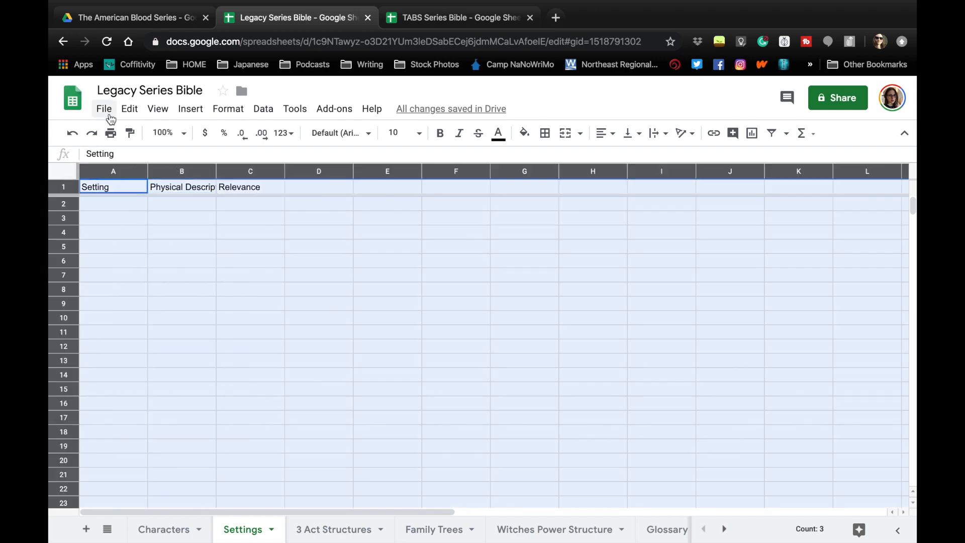
{"action": "left_click", "coordinate": [228, 108]}
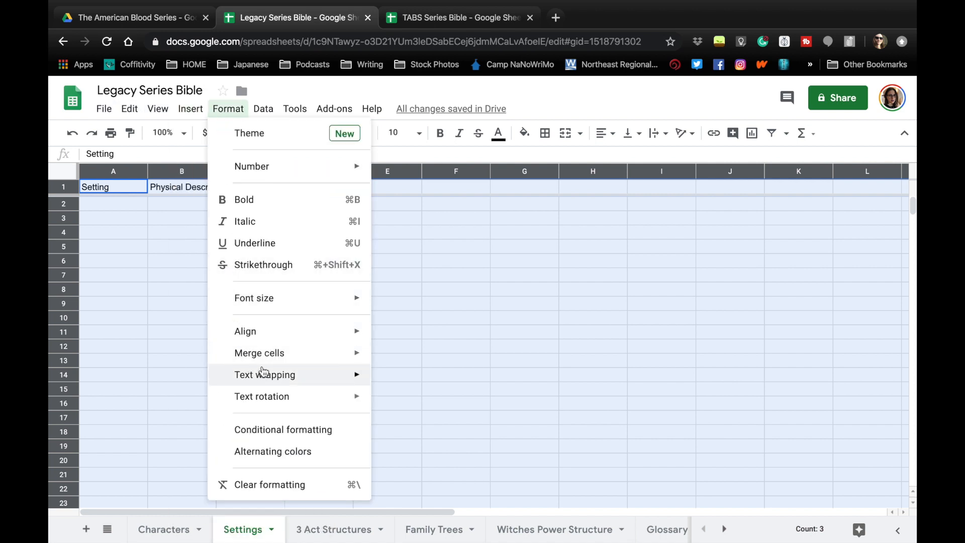
{"action": "mouse_move", "coordinate": [362, 377]}
{"action": "left_click", "coordinate": [406, 400]}
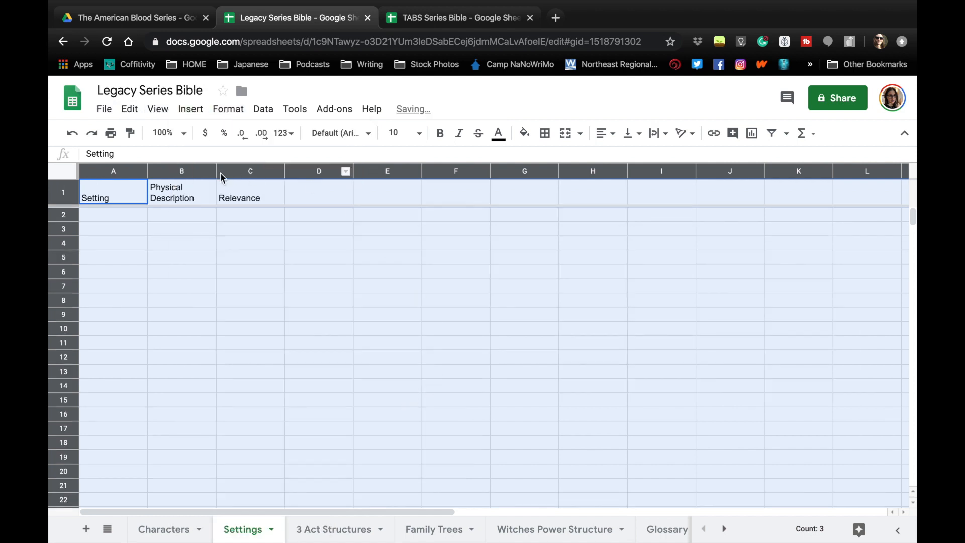
{"action": "left_click", "coordinate": [611, 136]}
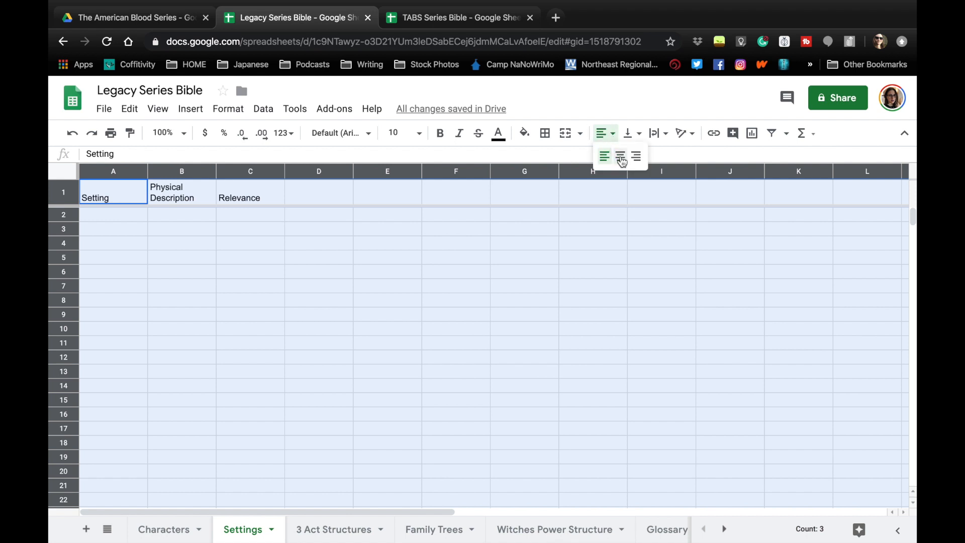
{"action": "left_click", "coordinate": [621, 156]}
{"action": "left_click", "coordinate": [305, 200]}
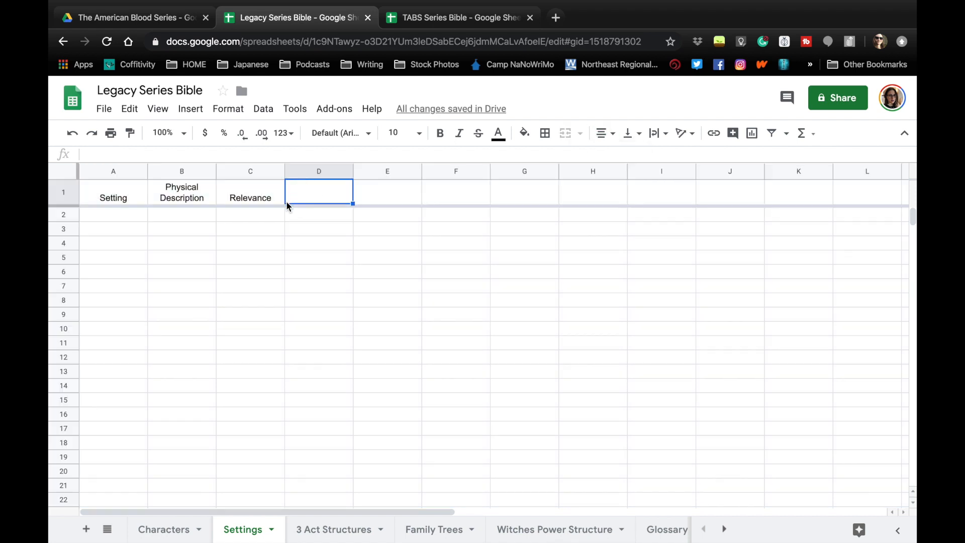
Enter "College" as the first setting in cell A2
{"action": "left_click", "coordinate": [121, 217]}
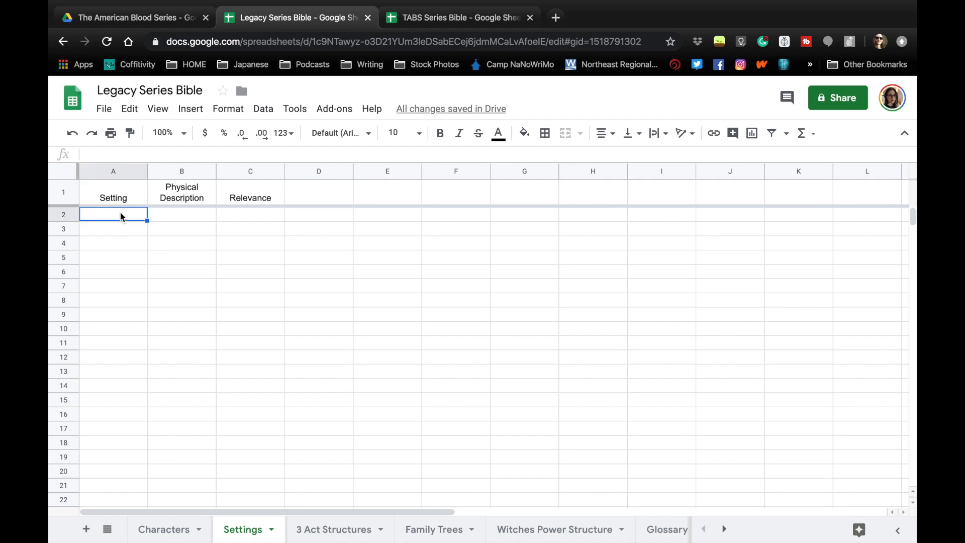
{"action": "type", "text": "College"}
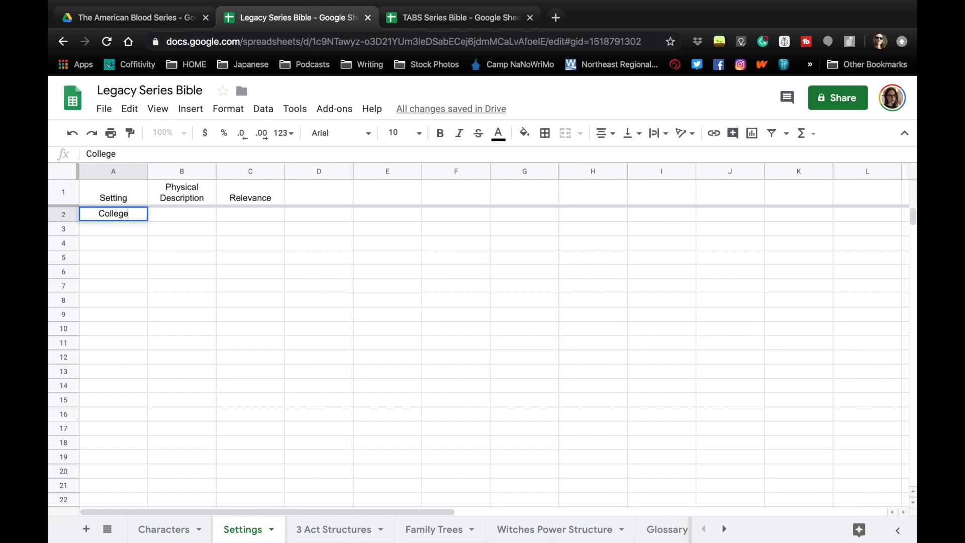
{"action": "key", "text": "Return"}
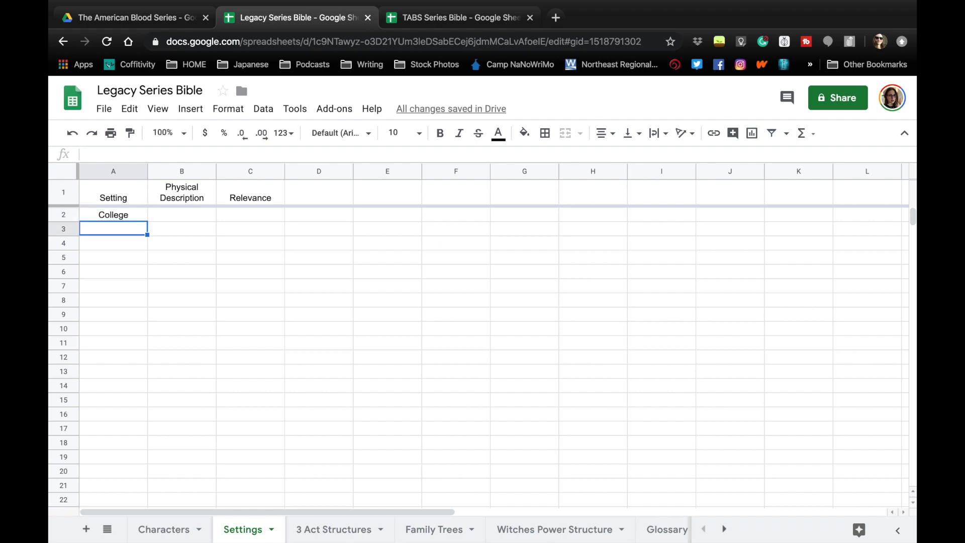
Enter "Standwood Mountain" as the setting in cell A3 and widen column A so the name fits on one line
{"action": "type", "text": "Sthan"}
{"action": "key", "text": "BackSpace"}
{"action": "key", "text": "BackSpace"}
{"action": "key", "text": "BackSpace"}
{"action": "key", "text": "BackSpace"}
{"action": "type", "text": "a"}
{"action": "key", "text": "BackSpace"}
{"action": "type", "text": "tan"}
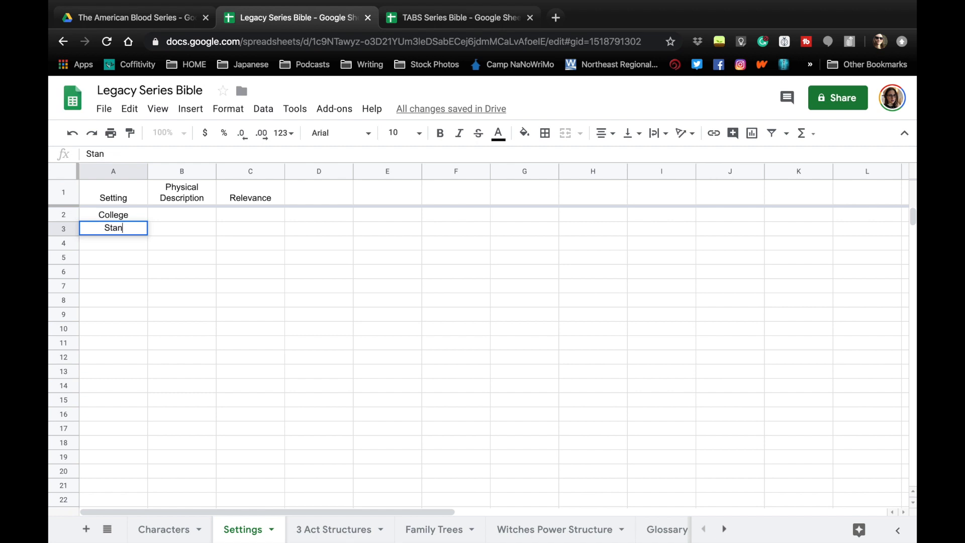
{"action": "type", "text": "dwood Mountain"}
{"action": "key", "text": "Return"}
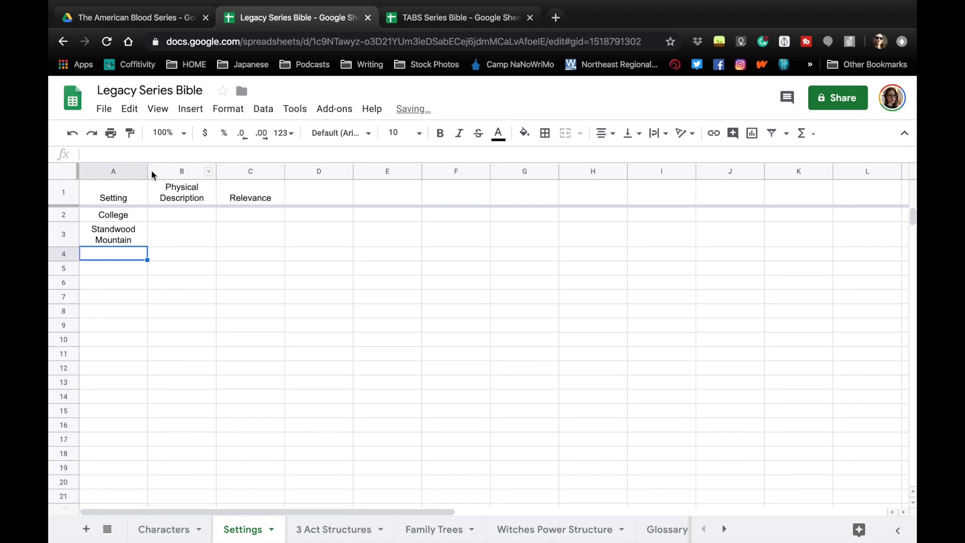
{"action": "left_click_drag", "start_coordinate": [147, 172], "coordinate": [188, 173]}
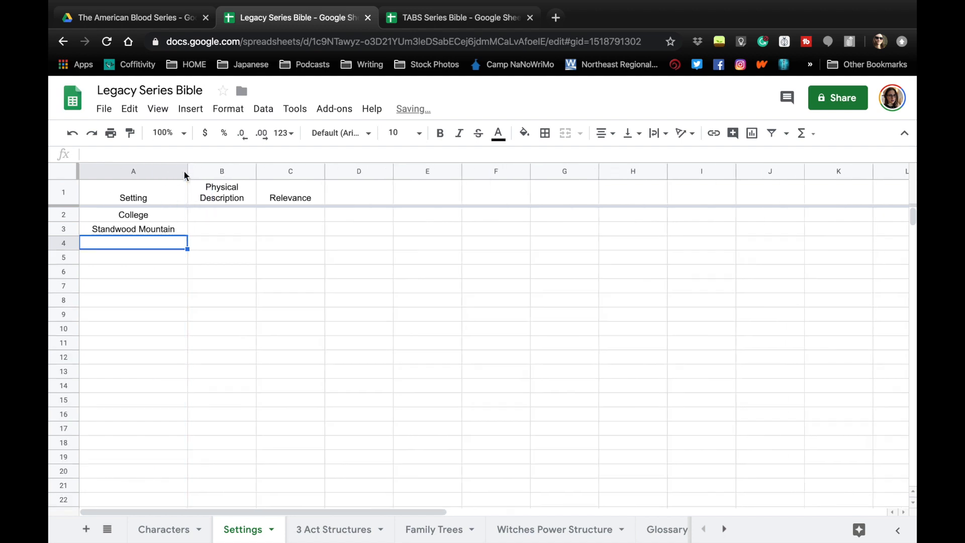
Enter "- Stanwood Vault" in cell A4 as a sub-location of the mountain
{"action": "type", "text": "-"}
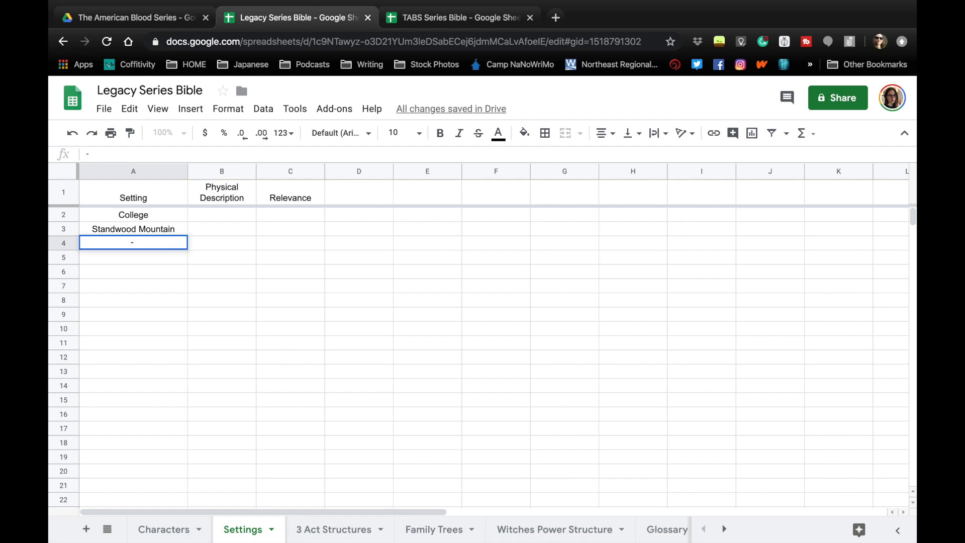
{"action": "type", "text": " Stanwo"}
{"action": "type", "text": "od "}
{"action": "type", "text": "Vaul"}
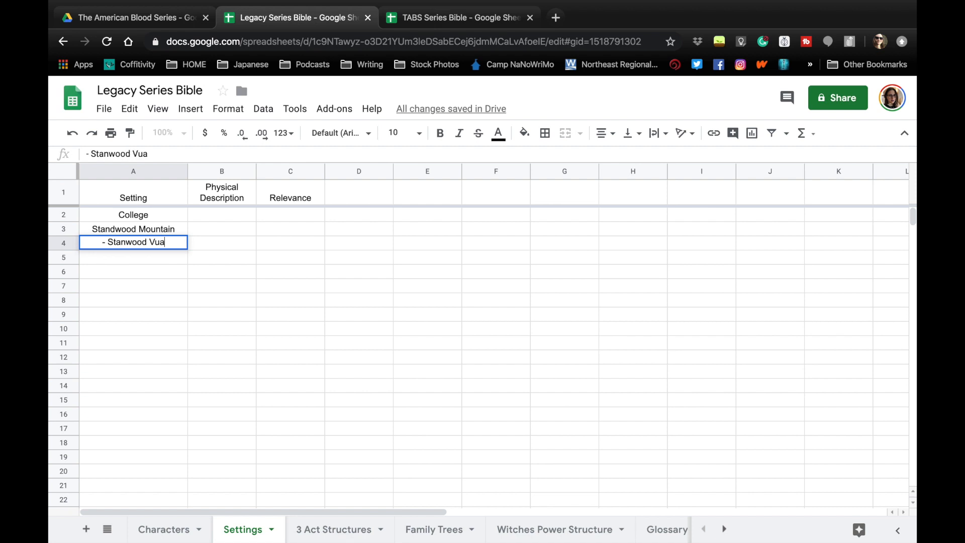
{"action": "type", "text": "t"}
{"action": "key", "text": "Return"}
Enter "- Stanwood House" in cell A5 and a hyphen-prefixed entry for the first character's bedroom in cell A6
{"action": "type", "text": "- Stanwood "}
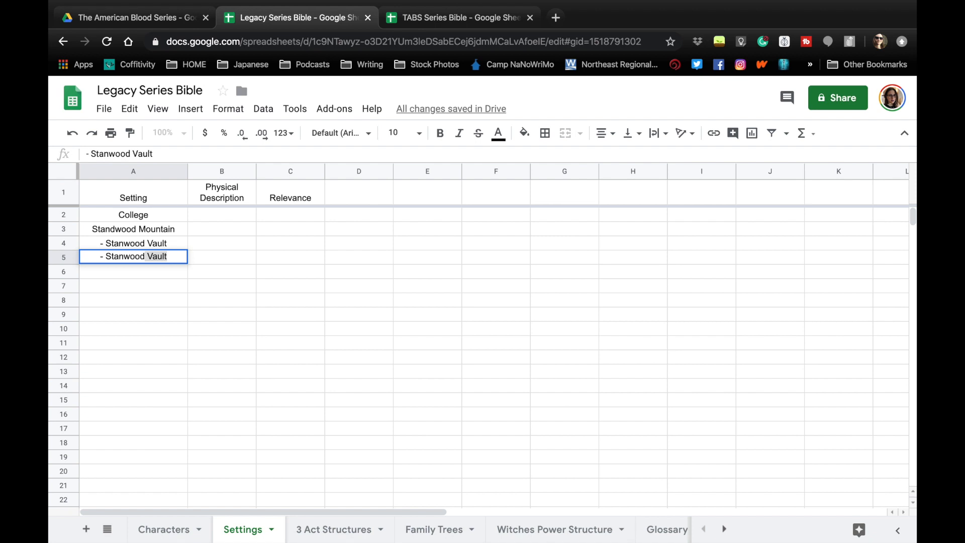
{"action": "type", "text": "House"}
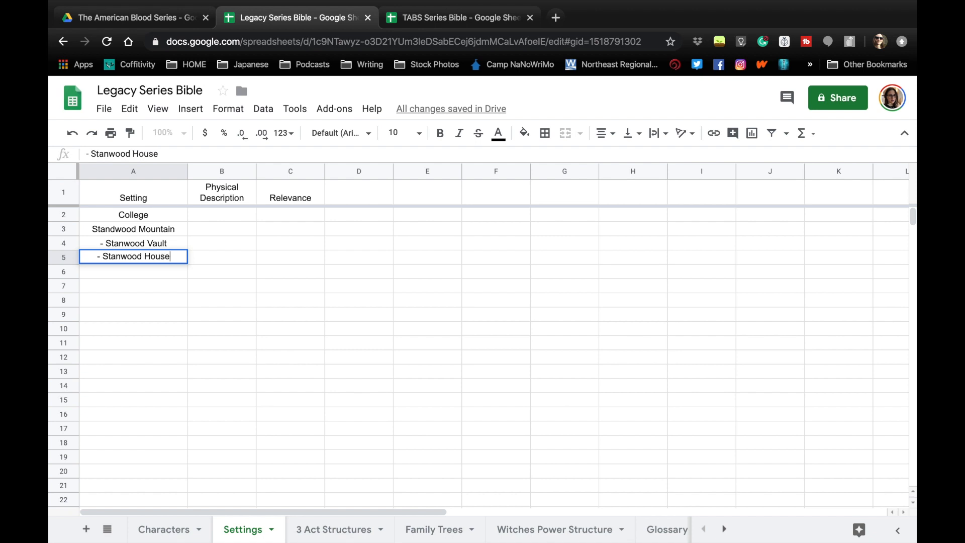
{"action": "key", "text": "Return"}
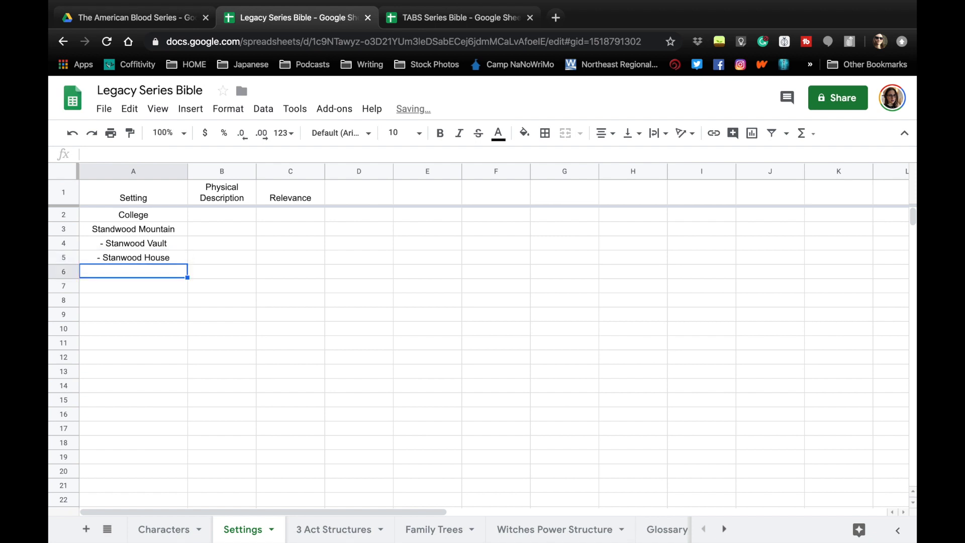
{"action": "type", "text": "-"}
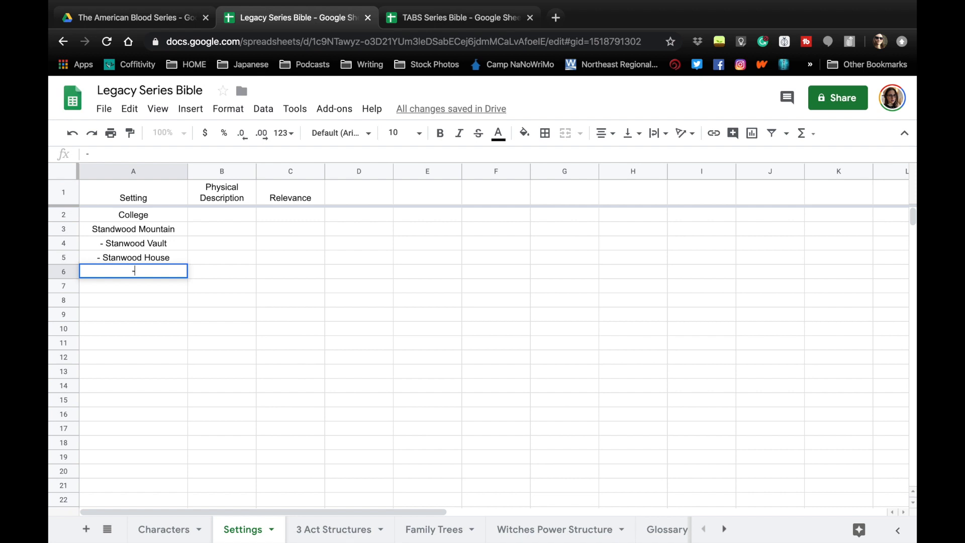
{"action": "type", "text": " Ezra's Bedroom"}
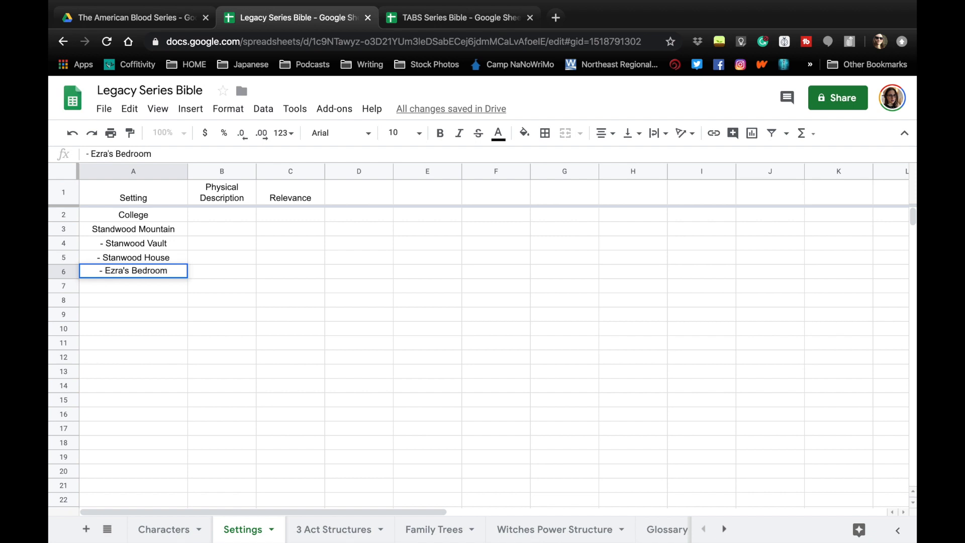
Enter "- Stanwood Kitchen" in cell A7, with a space after the hyphen to match the entries above
{"action": "key", "text": "Return"}
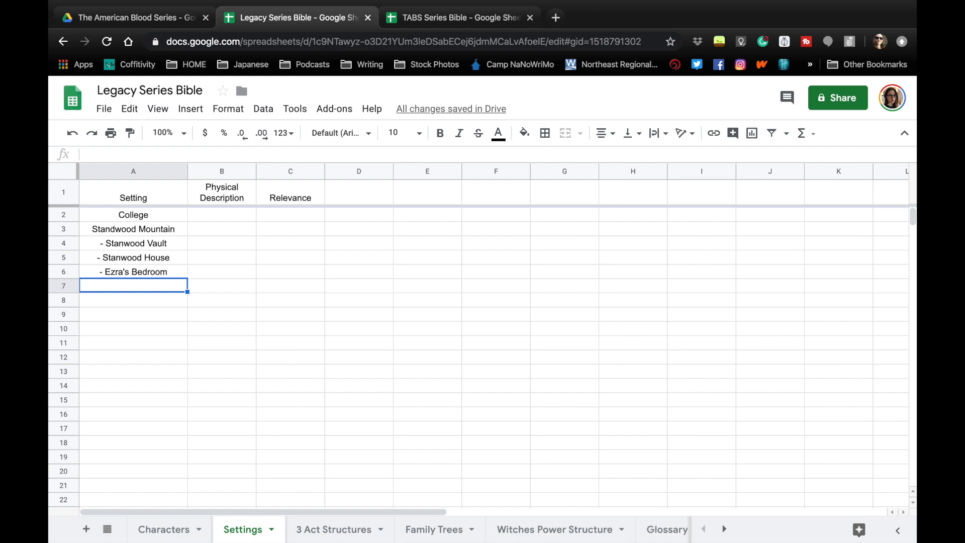
{"action": "type", "text": "-"}
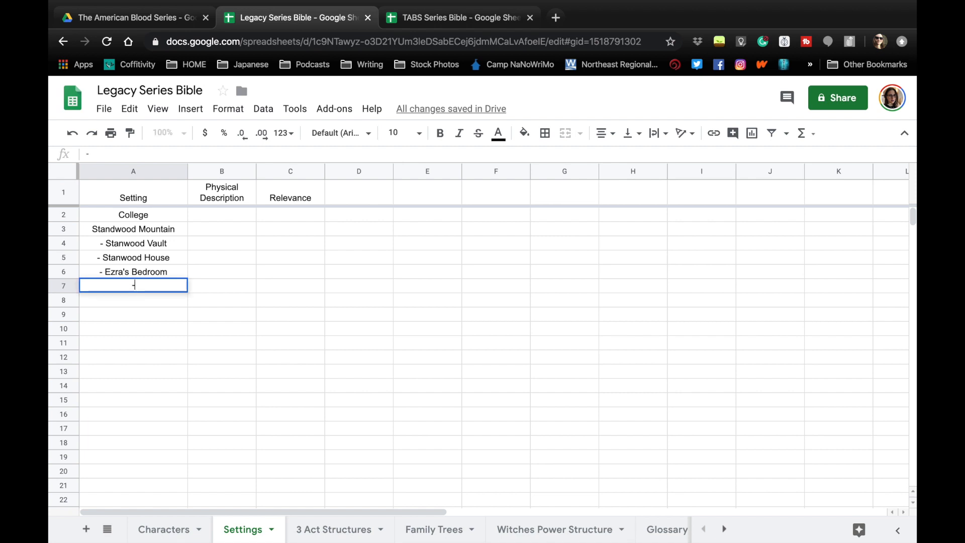
{"action": "type", "text": "Stanwood Kitche"}
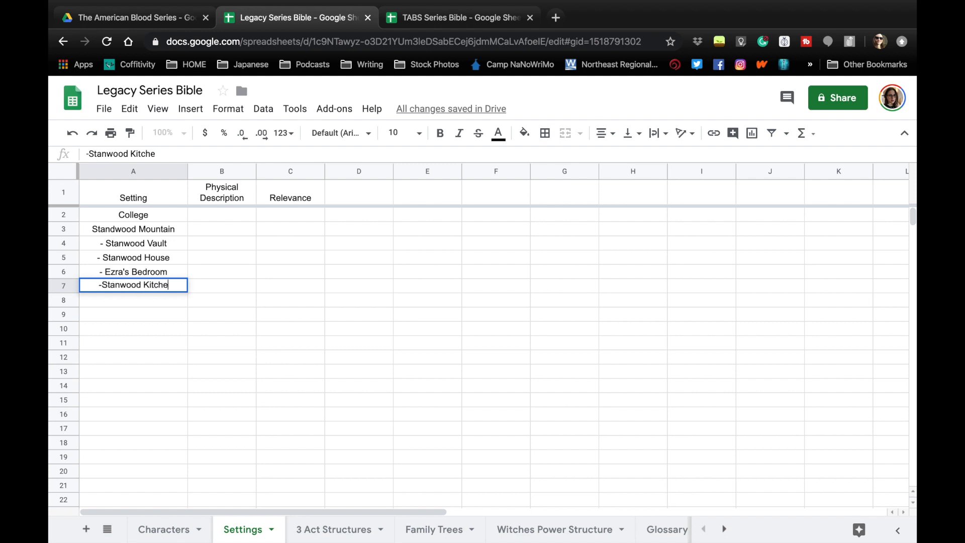
{"action": "type", "text": "n"}
{"action": "key", "text": "Return"}
{"action": "double_click", "coordinate": [97, 285]}
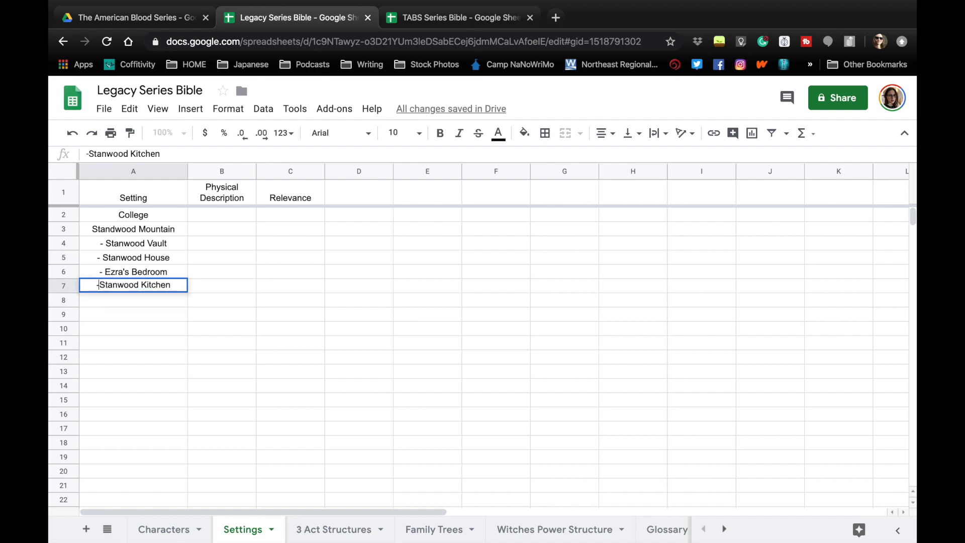
{"action": "key", "text": "Return"}
Enter "- Stanwood Living Rm" in cell A8 and "Reinhart Plantation" as a new setting in cell A9
{"action": "type", "text": "- Stanwo"}
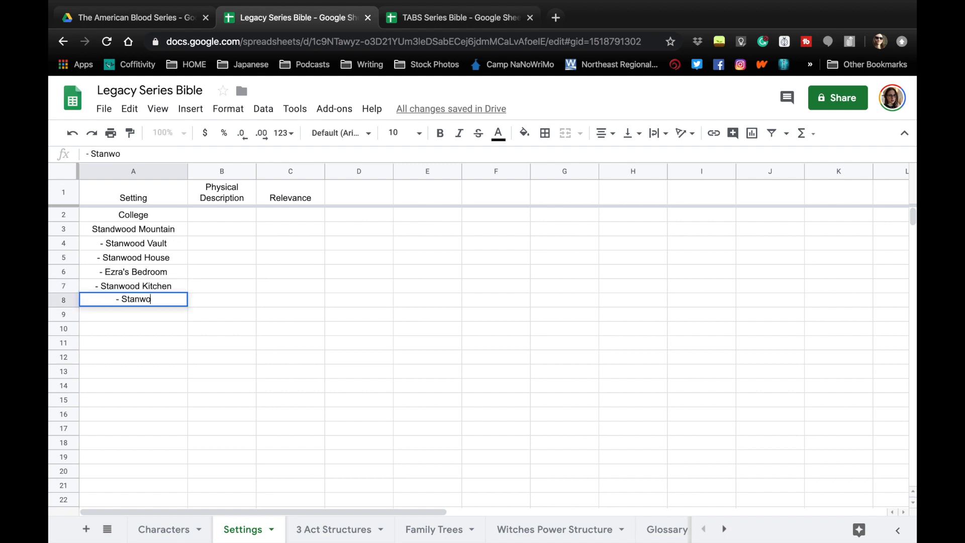
{"action": "type", "text": "od Living Rm"}
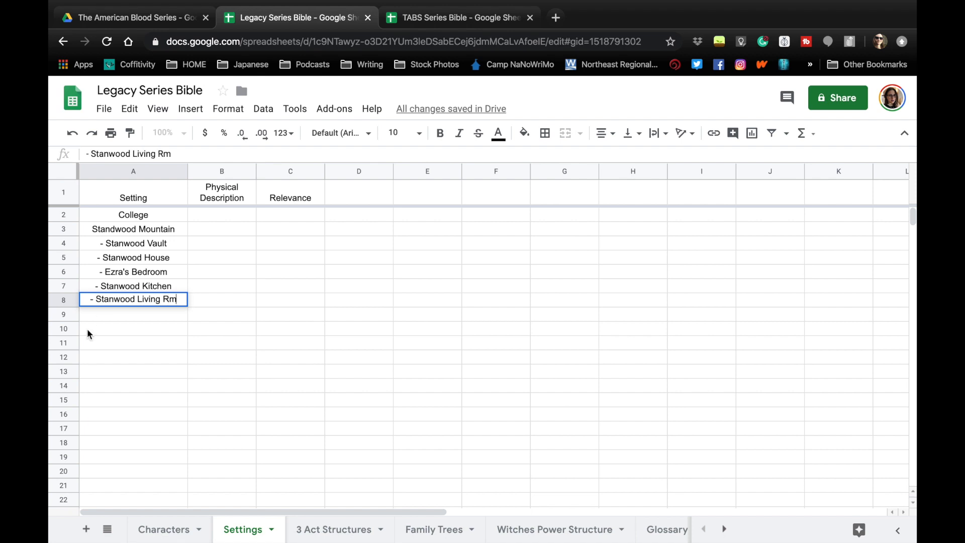
{"action": "left_click", "coordinate": [113, 322]}
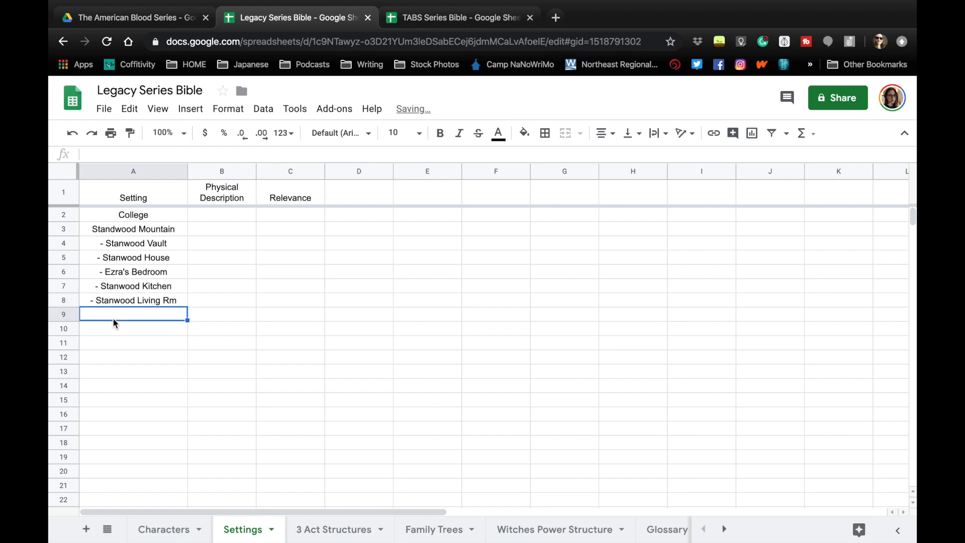
{"action": "type", "text": "Reinhar"}
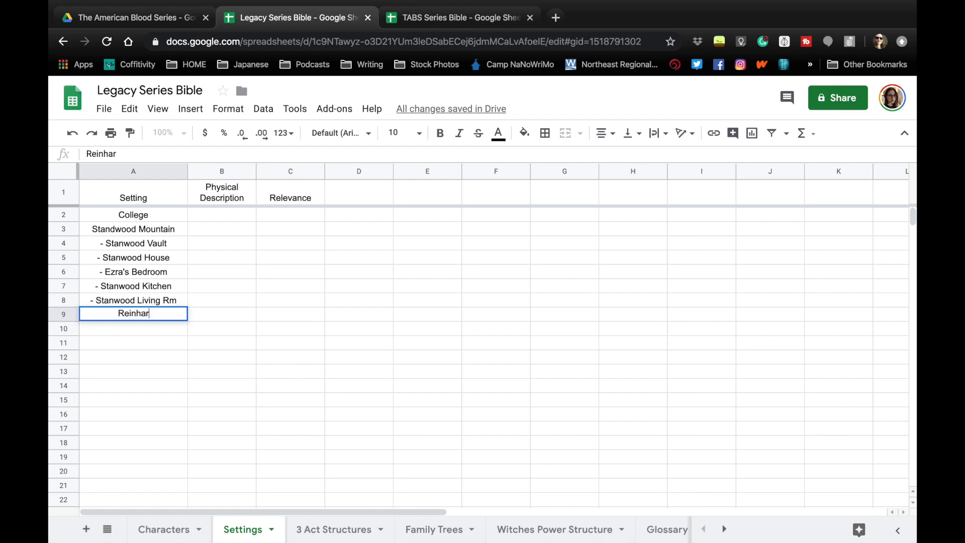
{"action": "type", "text": "t Planta"}
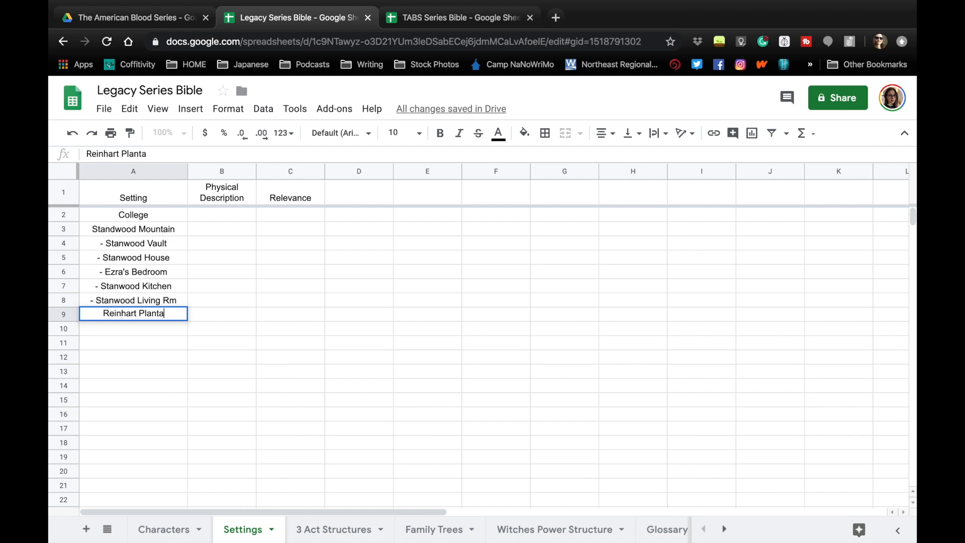
{"action": "type", "text": "tion"}
{"action": "key", "text": "Return"}
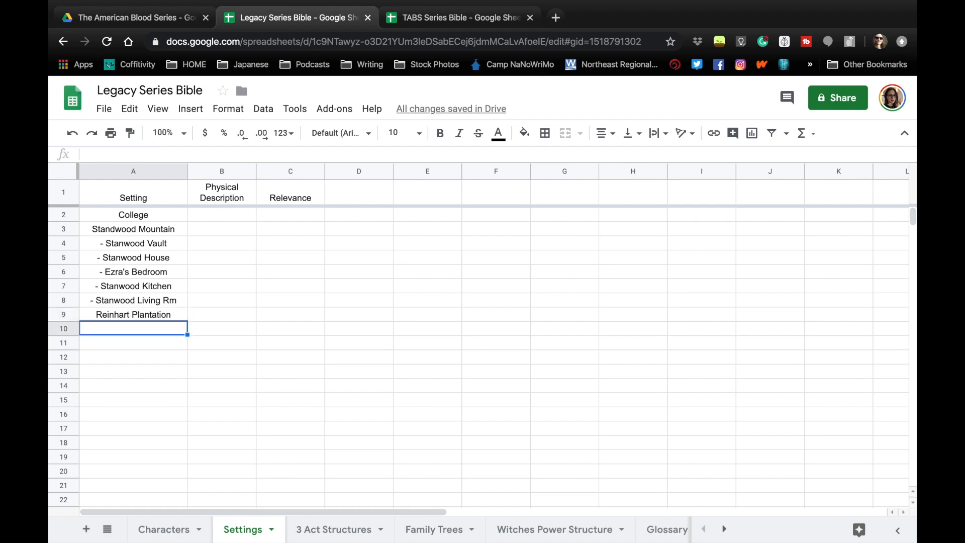
Enter "Manser Farm" as the setting in cell A10
{"action": "type", "text": "Manse"}
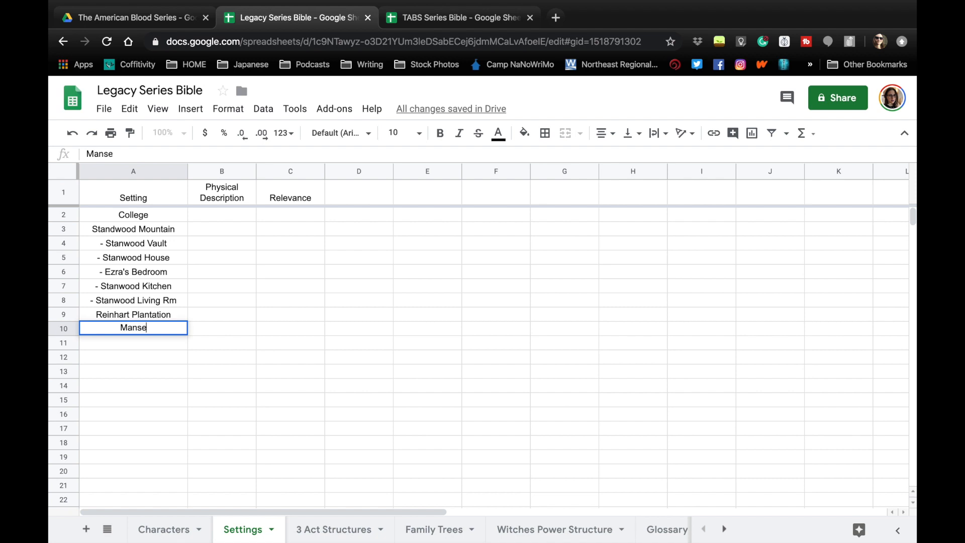
{"action": "type", "text": "r Farm"}
{"action": "key", "text": "Return"}
{"action": "key", "text": "Right"}
{"action": "key", "text": "Left"}
Enter "-Manser Grove" in cell A11 as a sub-location of the farm
{"action": "type", "text": "-"}
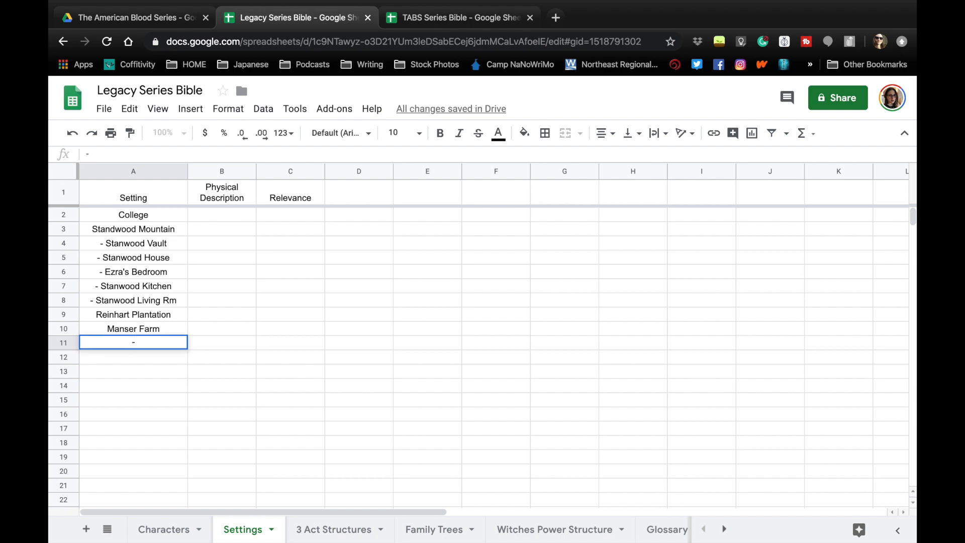
{"action": "type", "text": "Manser Gr"}
{"action": "type", "text": "oove"}
{"action": "key", "text": "BackSpace"}
{"action": "key", "text": "BackSpace"}
{"action": "key", "text": "BackSpace"}
{"action": "type", "text": "ve"}
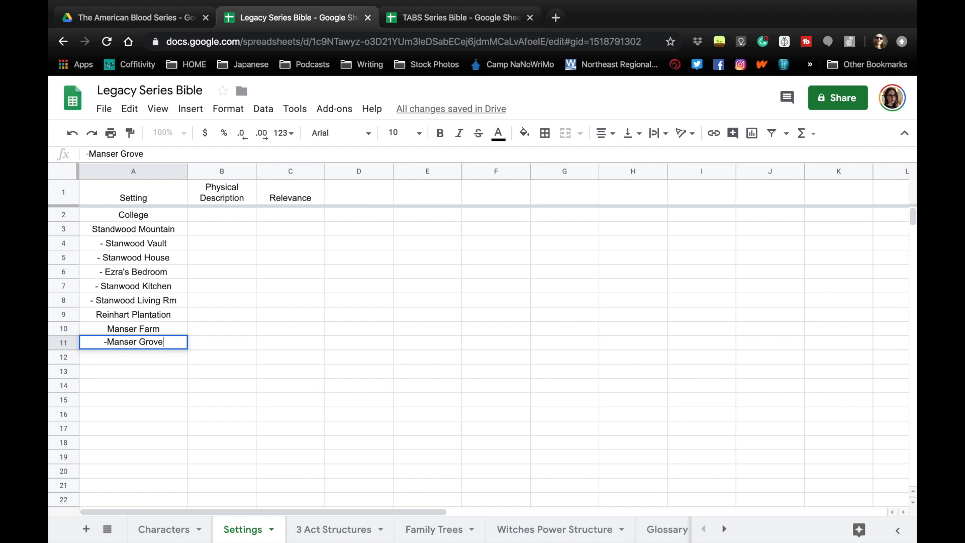
{"action": "key", "text": "Return"}
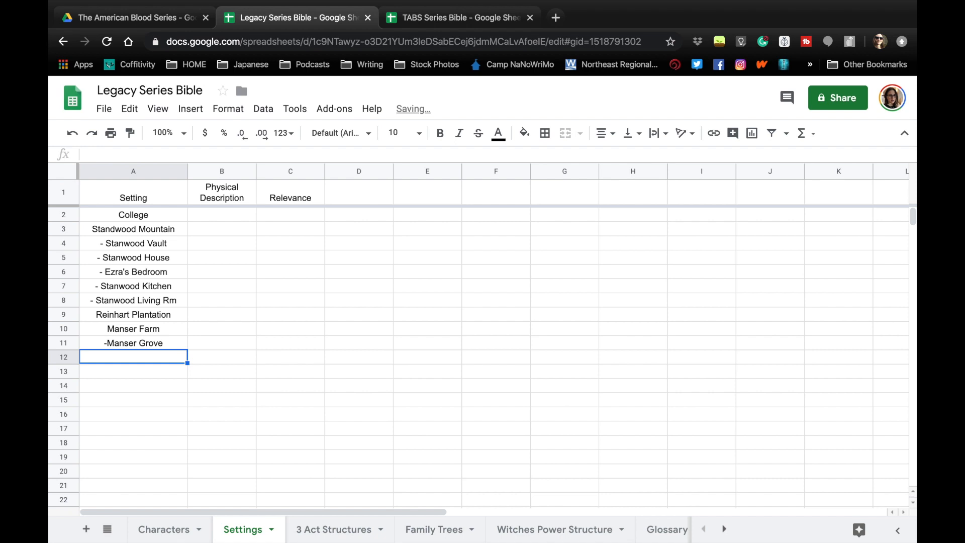
Enter a character's house as the setting in cell A12 and "Witches Warehouse" in cell A13
{"action": "type", "text": "Nathan's House"}
{"action": "key", "text": "Return"}
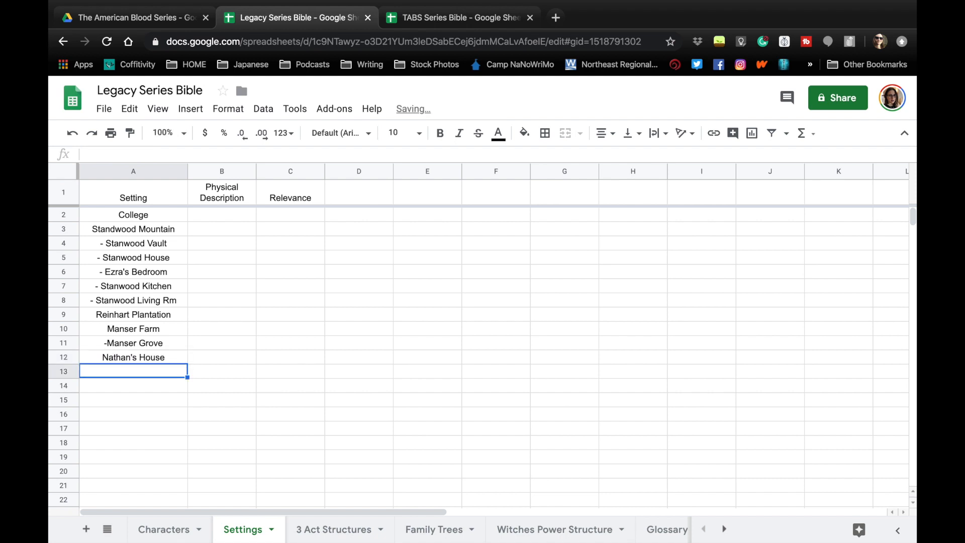
{"action": "type", "text": "With"}
{"action": "key", "text": "BackSpace"}
{"action": "type", "text": "ches "}
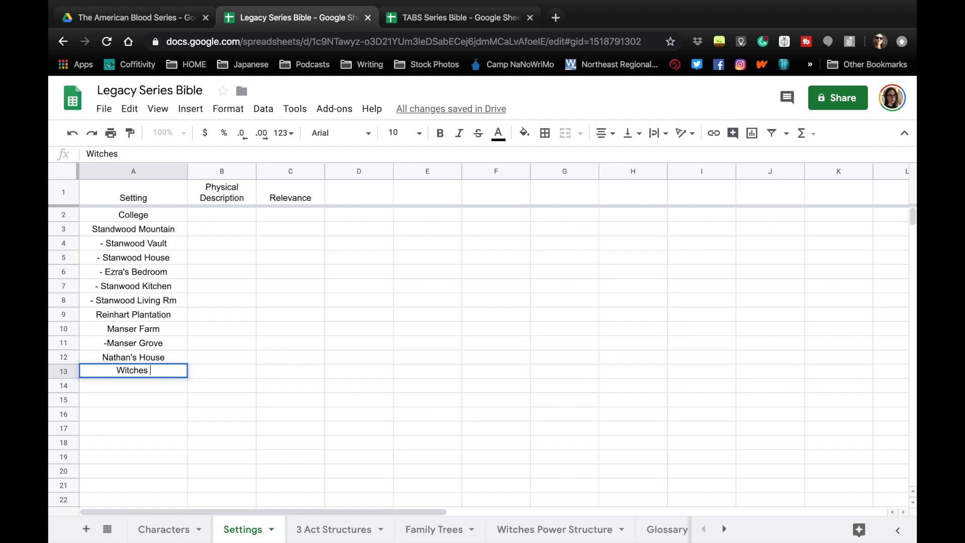
{"action": "type", "text": "Warehouse"}
{"action": "key", "text": "Return"}
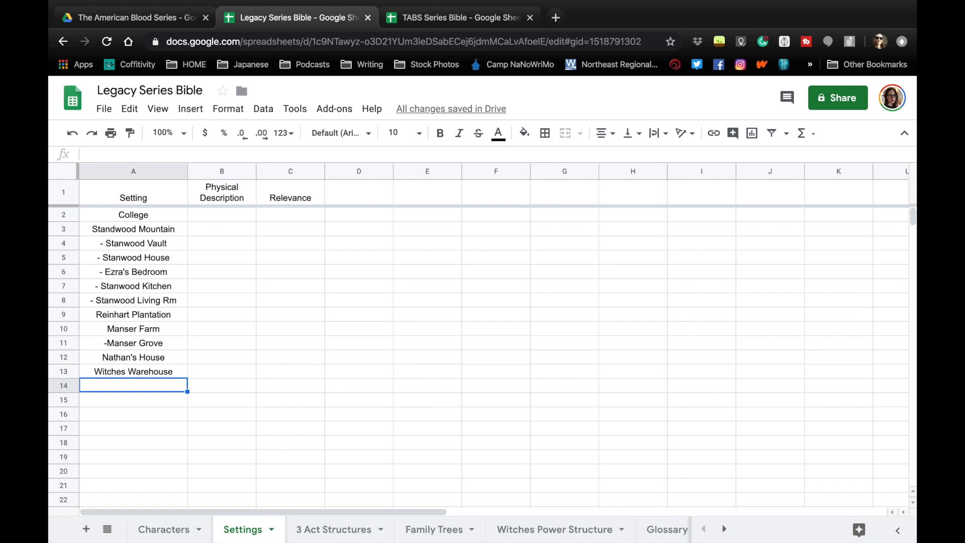
Enter "The Half World" as the setting in cell A14
{"action": "type", "text": "The "}
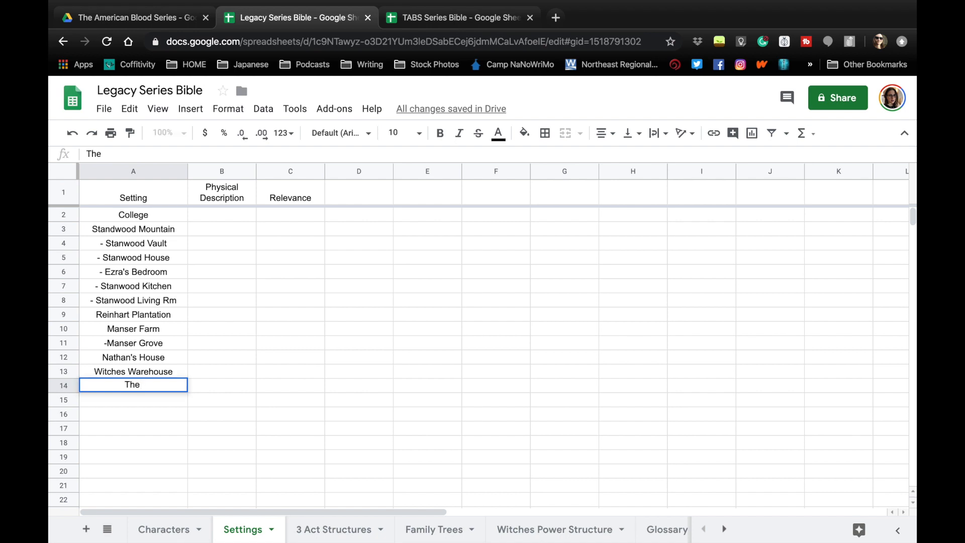
{"action": "type", "text": "HalfWor"}
{"action": "key", "text": "BackSpace"}
{"action": "key", "text": "BackSpace"}
{"action": "key", "text": "BackSpace"}
{"action": "type", "text": "World"}
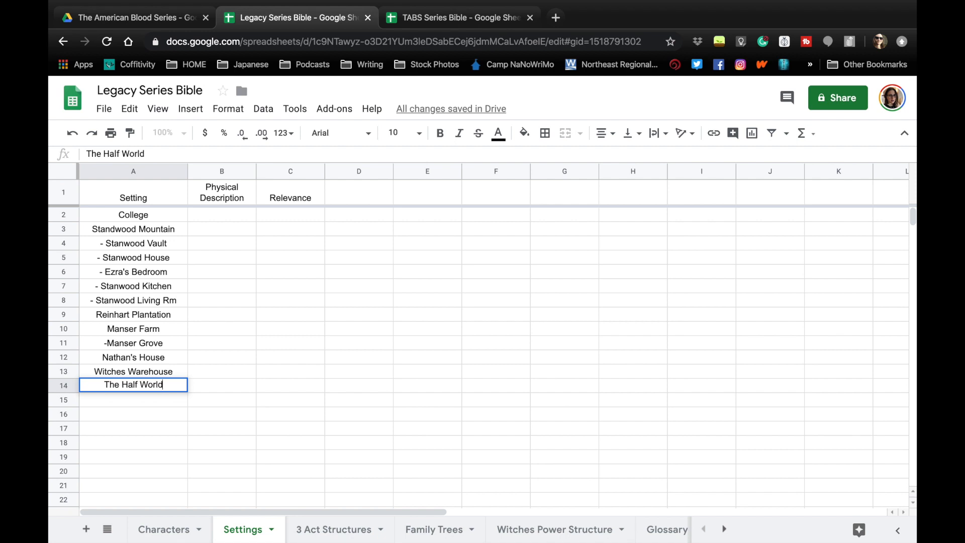
{"action": "key", "text": "Return"}
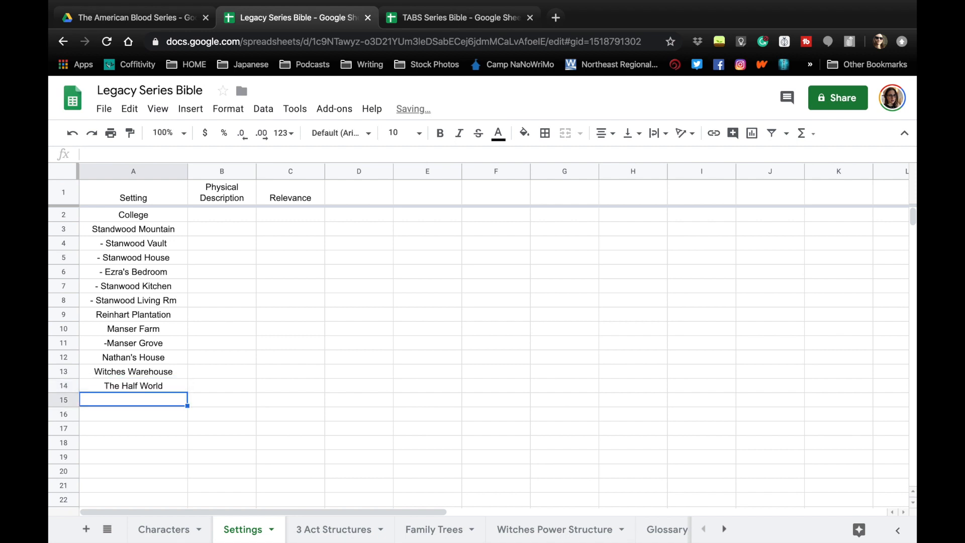
Enter "Tamner's Village" as the setting in cell A15
{"action": "type", "text": "Tamner"}
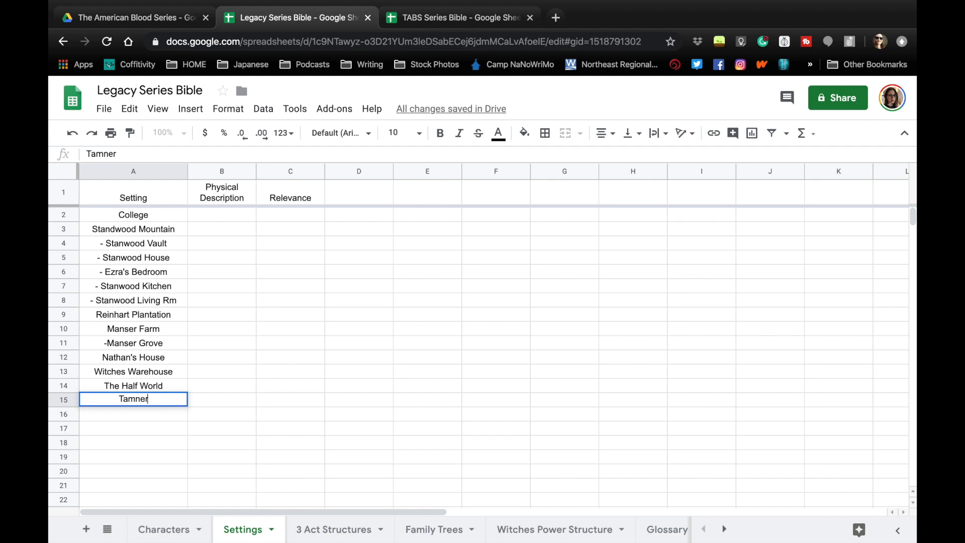
{"action": "type", "text": "'s Village"}
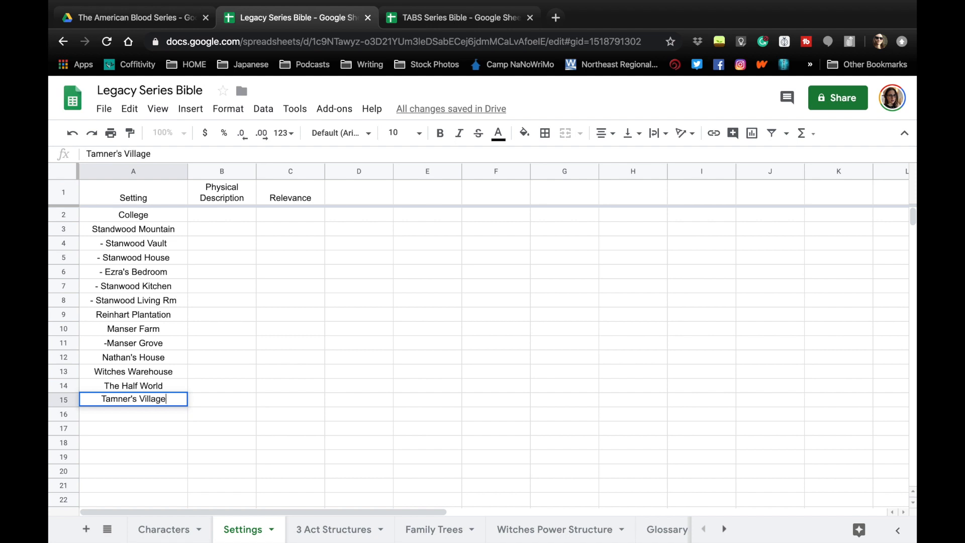
{"action": "key", "text": "Return"}
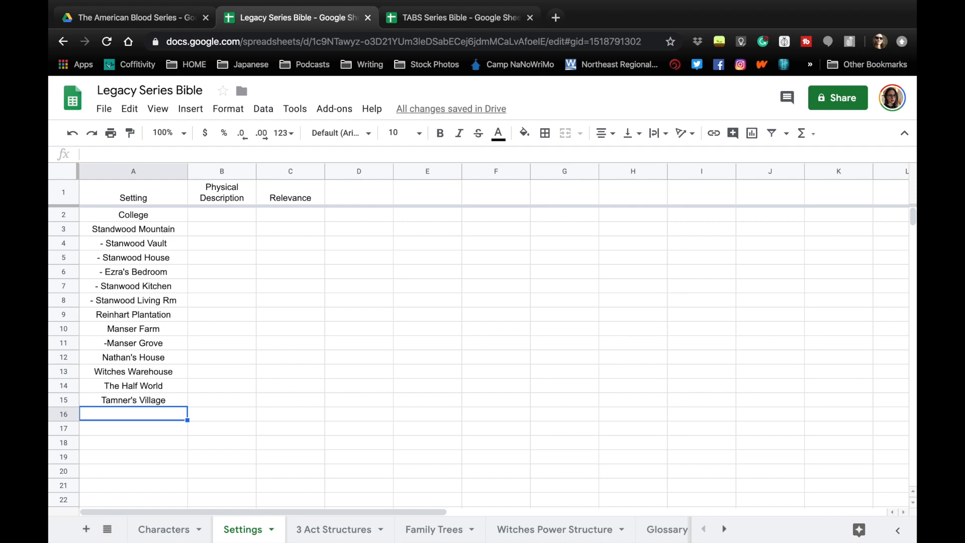
Add a capitalized "Photos" column heading in cell D1 of the Settings sheet
{"action": "left_click", "coordinate": [348, 199]}
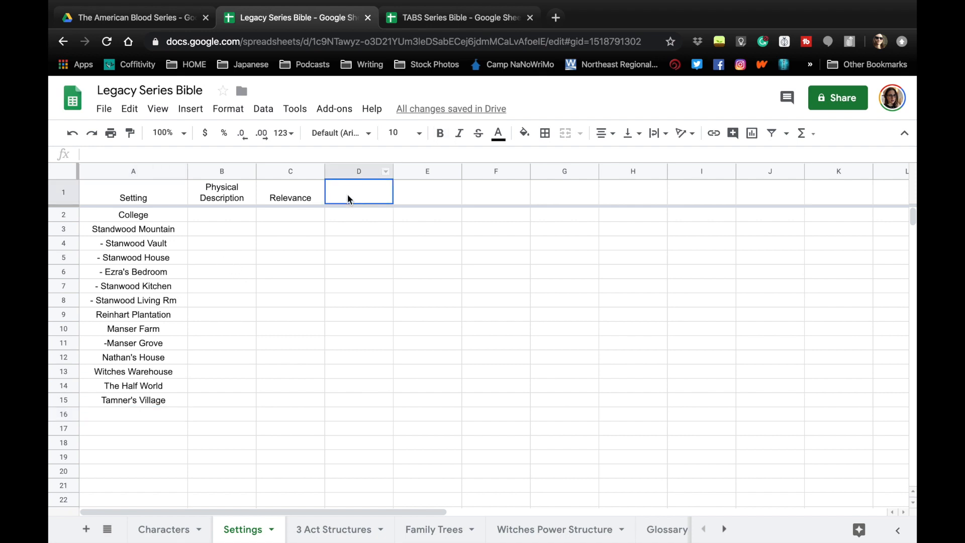
{"action": "type", "text": "photos"}
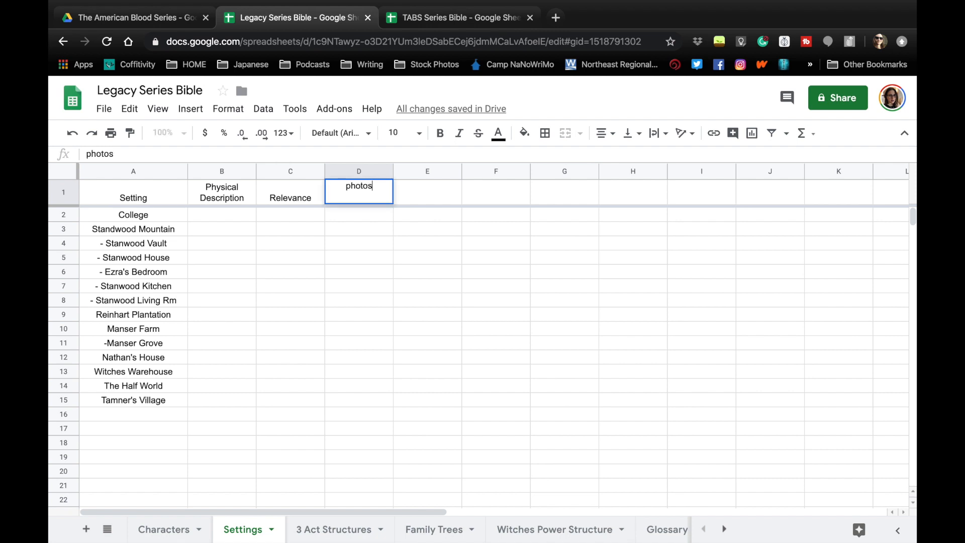
{"action": "key", "text": "Left"}
{"action": "key", "text": "Left"}
{"action": "key", "text": "Right"}
{"action": "key", "text": "Right"}
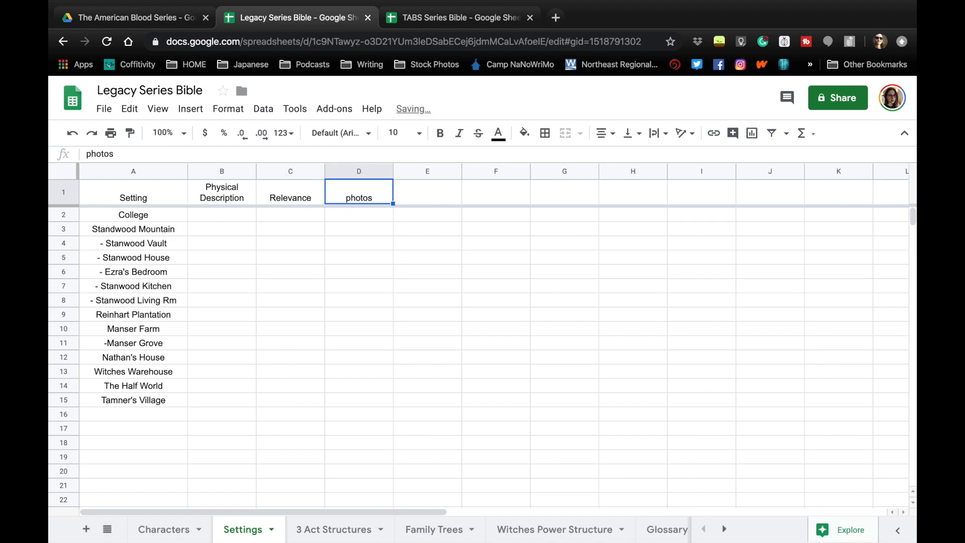
{"action": "left_click", "coordinate": [350, 203]}
{"action": "double_click", "coordinate": [350, 203]}
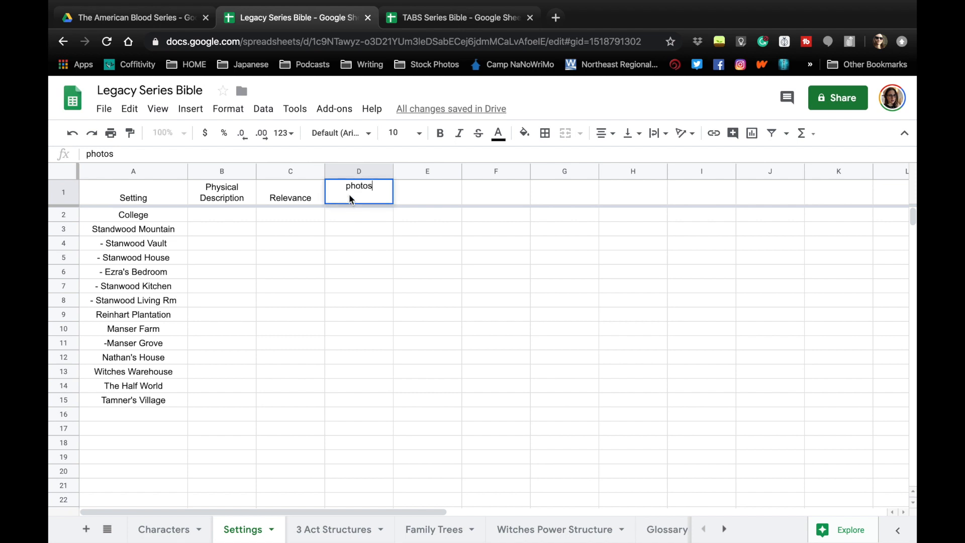
{"action": "key", "text": "BackSpace"}
{"action": "type", "text": "P"}
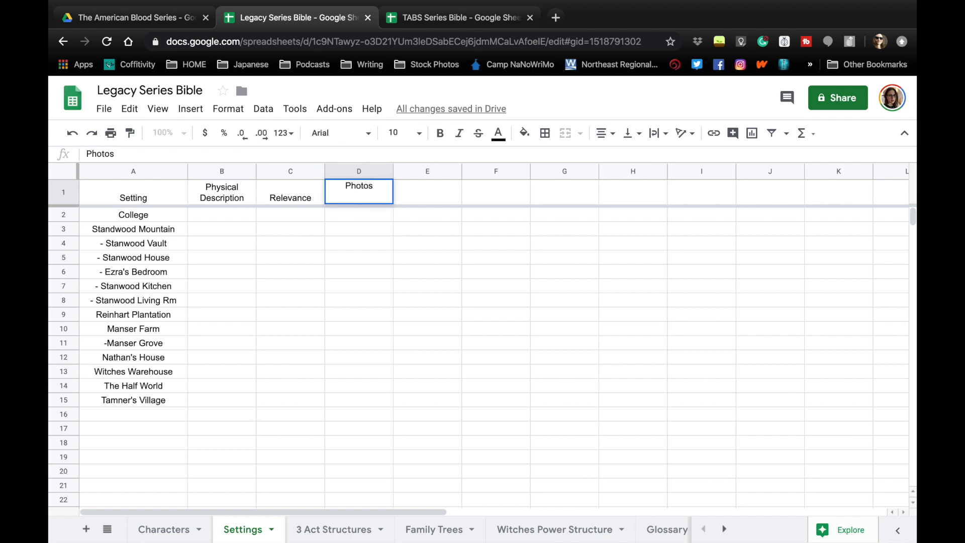
{"action": "left_click", "coordinate": [337, 272]}
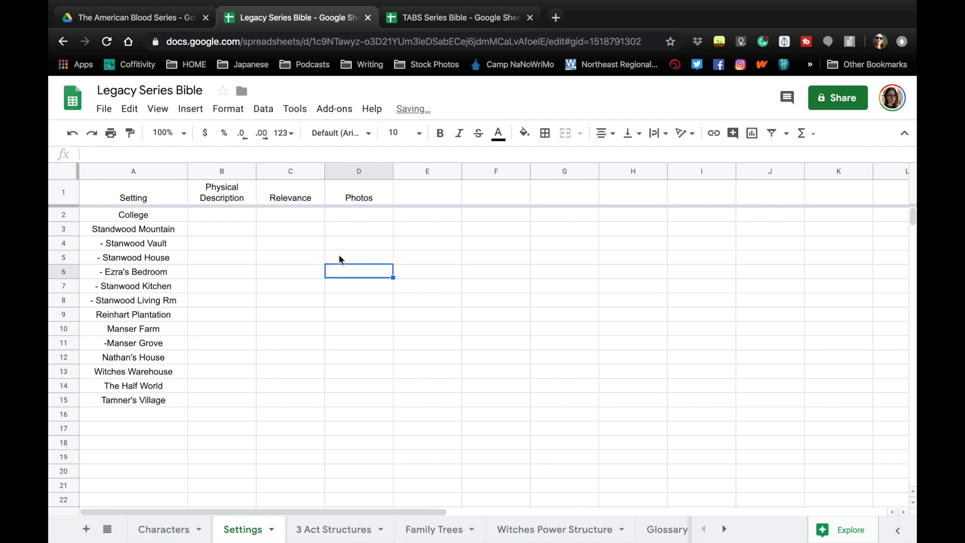
Open the 3 Act Structures sheet and widen columns A through D to one equal width, about twice the default
{"action": "left_click", "coordinate": [328, 529]}
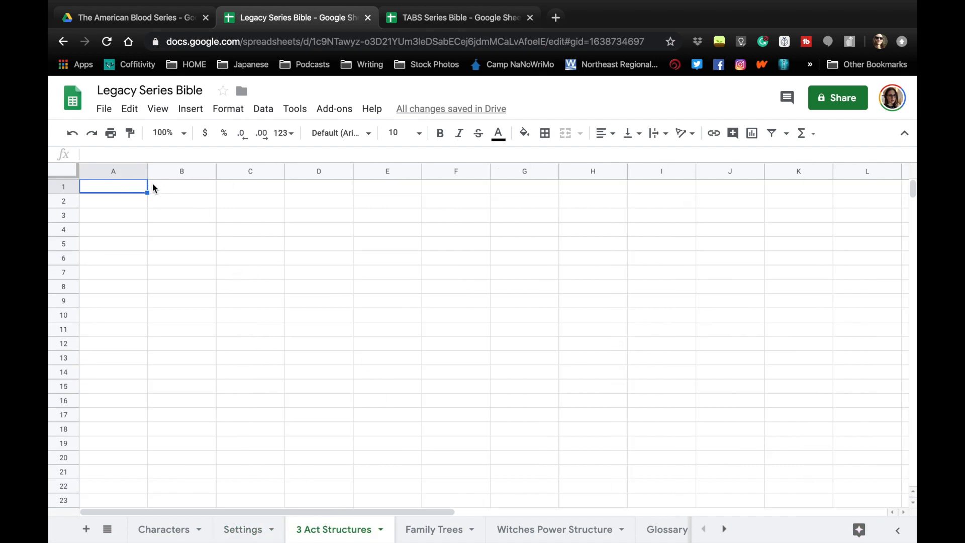
{"action": "left_click_drag", "start_coordinate": [148, 172], "coordinate": [217, 178]}
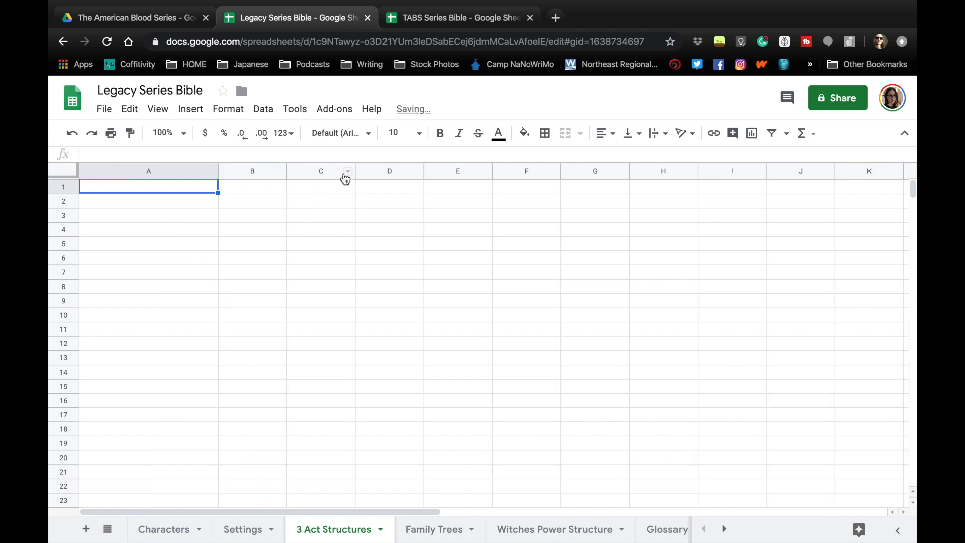
{"action": "left_click_drag", "start_coordinate": [194, 172], "coordinate": [303, 172]}
{"action": "left_click_drag", "start_coordinate": [217, 173], "coordinate": [217, 173]}
{"action": "left_click_drag", "start_coordinate": [459, 201], "coordinate": [408, 205]}
{"action": "left_click", "coordinate": [161, 171]}
{"action": "left_click_drag", "start_coordinate": [160, 171], "coordinate": [387, 177]}
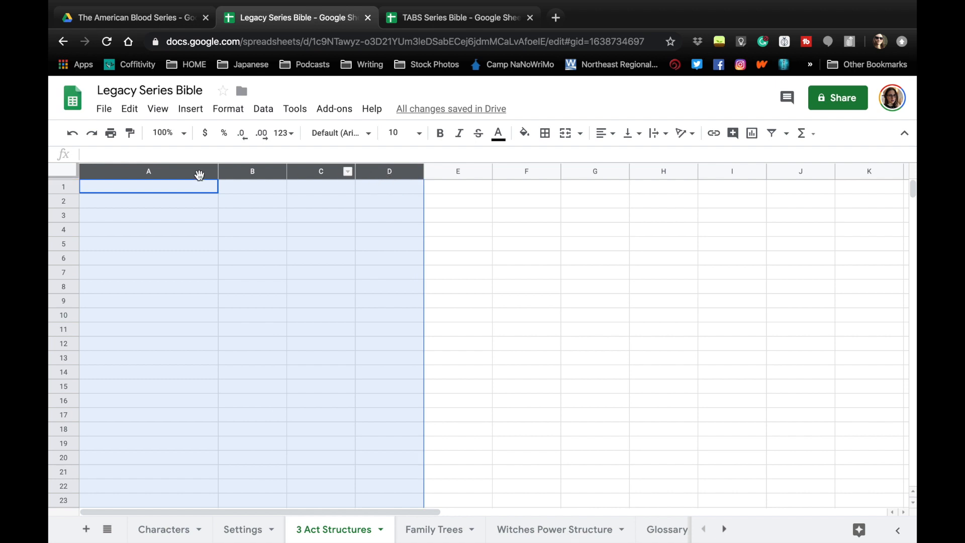
{"action": "mouse_move", "coordinate": [216, 174]}
{"action": "left_mouse_down"}
{"action": "mouse_move", "coordinate": [238, 174]}
{"action": "mouse_move", "coordinate": [230, 173]}
{"action": "left_mouse_up"}
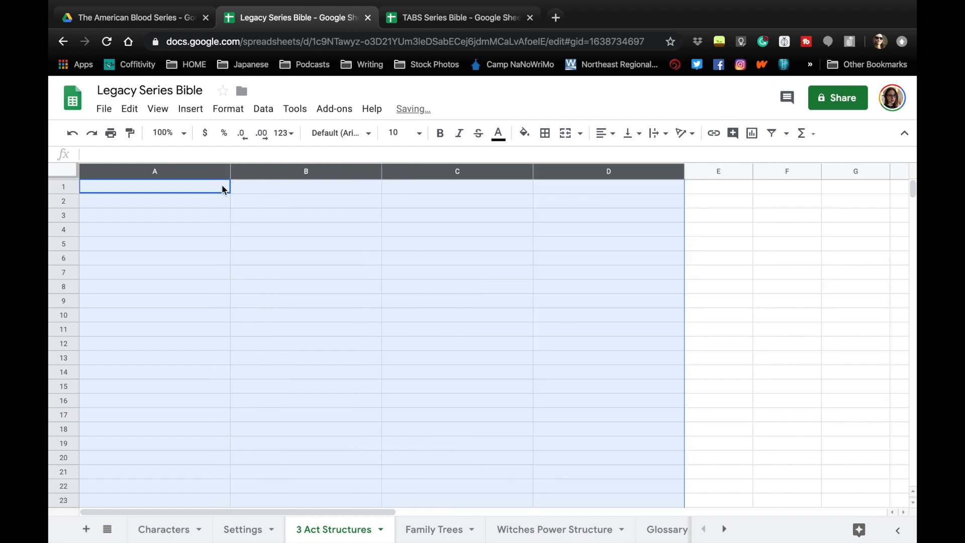
Merge cells A1 through D1 into a single title cell
{"action": "left_click", "coordinate": [190, 192]}
{"action": "left_click_drag", "start_coordinate": [161, 190], "coordinate": [554, 153]}
{"action": "left_click", "coordinate": [566, 132]}
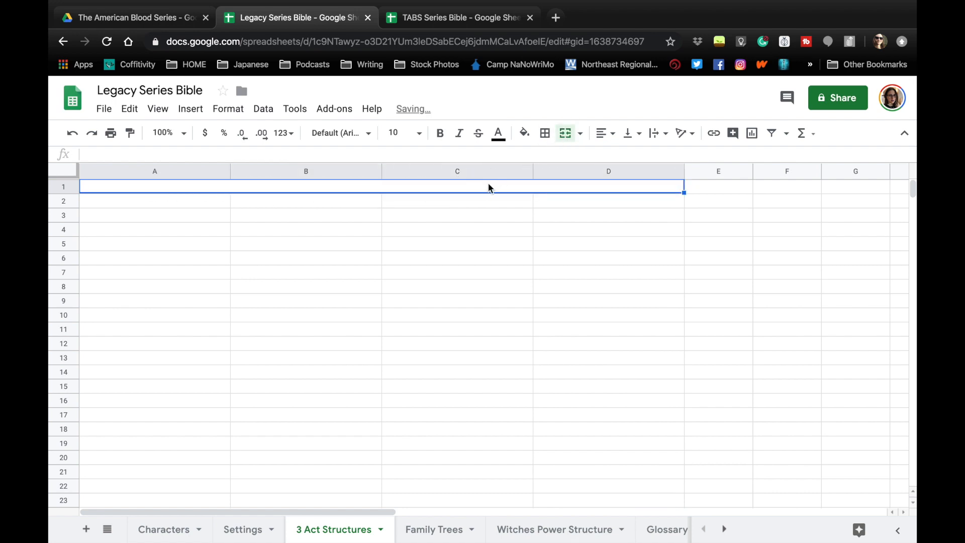
Enter "Legacy of the Necromancer" as the title in the merged cell A1
{"action": "type", "text": "Ac"}
{"action": "key", "text": "BackSpace"}
{"action": "key", "text": "BackSpace"}
{"action": "type", "text": "Legacy of the"}
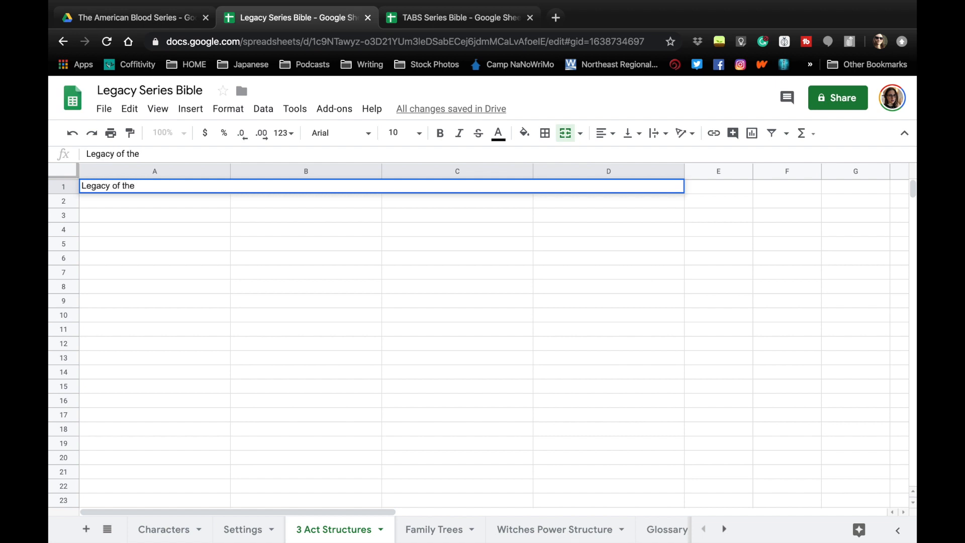
{"action": "type", "text": " Necromancer"}
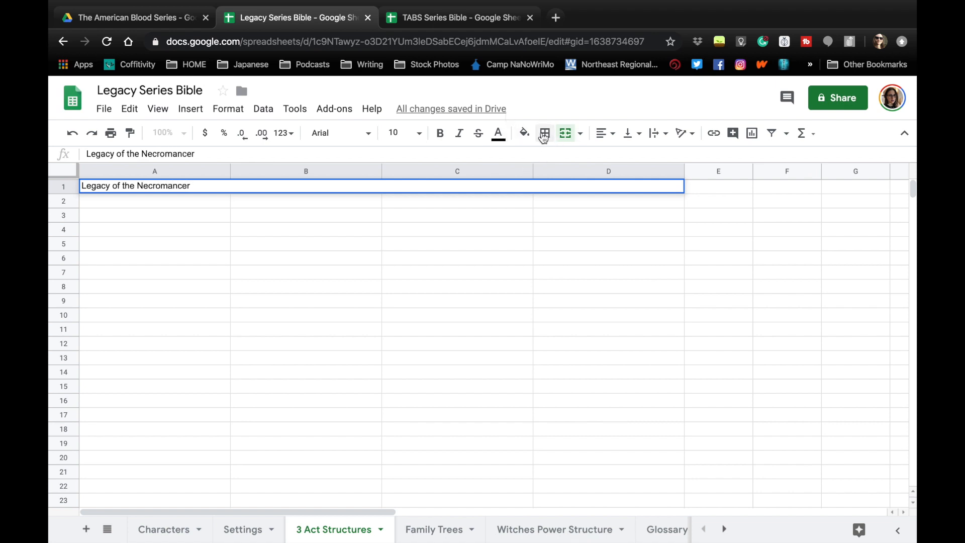
Center the title in merged cell A1 and fill its background with the lightest red tint
{"action": "left_click", "coordinate": [611, 139]}
{"action": "left_click", "coordinate": [621, 156]}
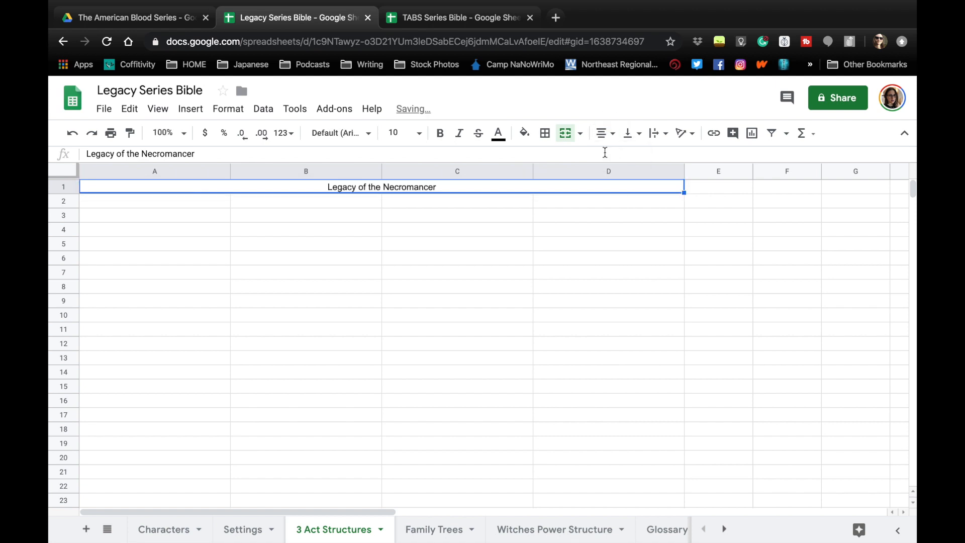
{"action": "left_click", "coordinate": [525, 135]}
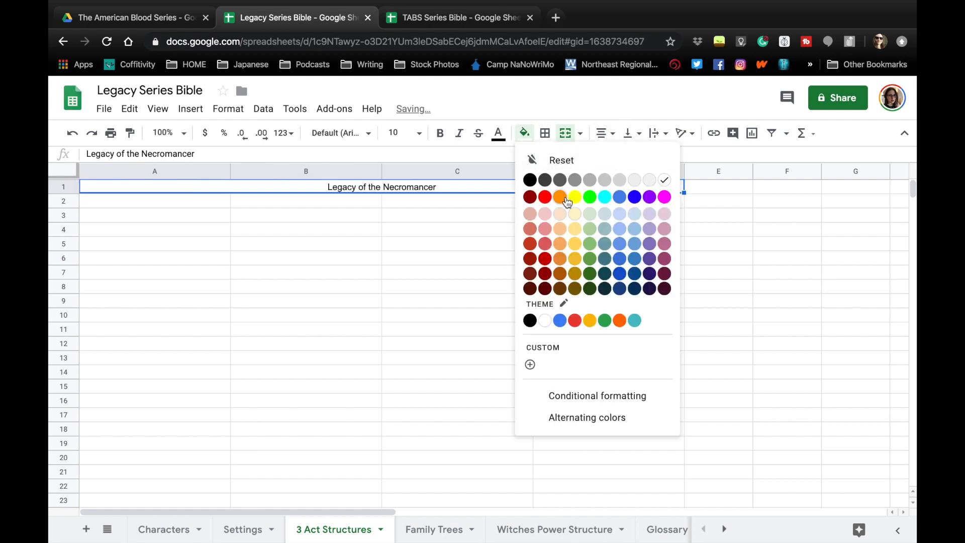
{"action": "left_click", "coordinate": [545, 213]}
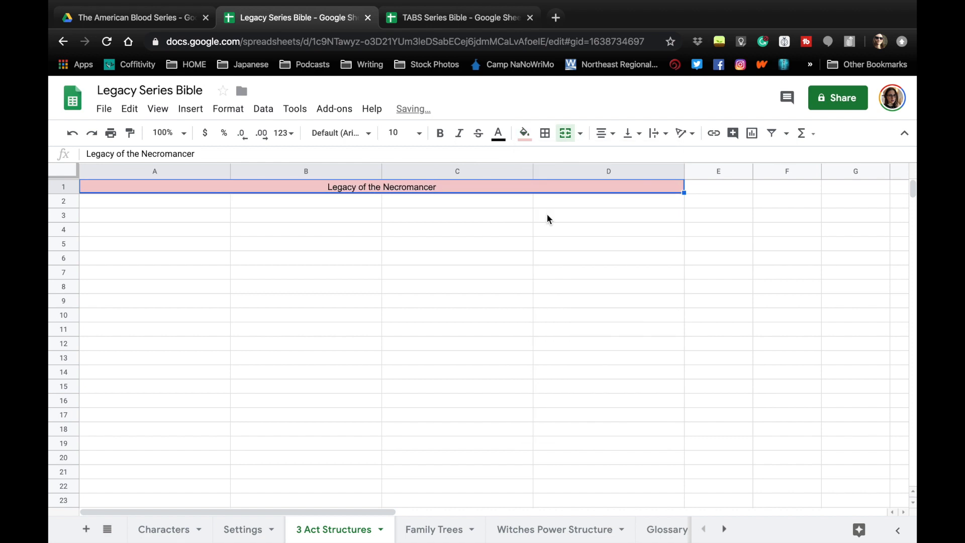
Enter the heading "Act One" in cell A2 below the title
{"action": "left_click", "coordinate": [203, 205]}
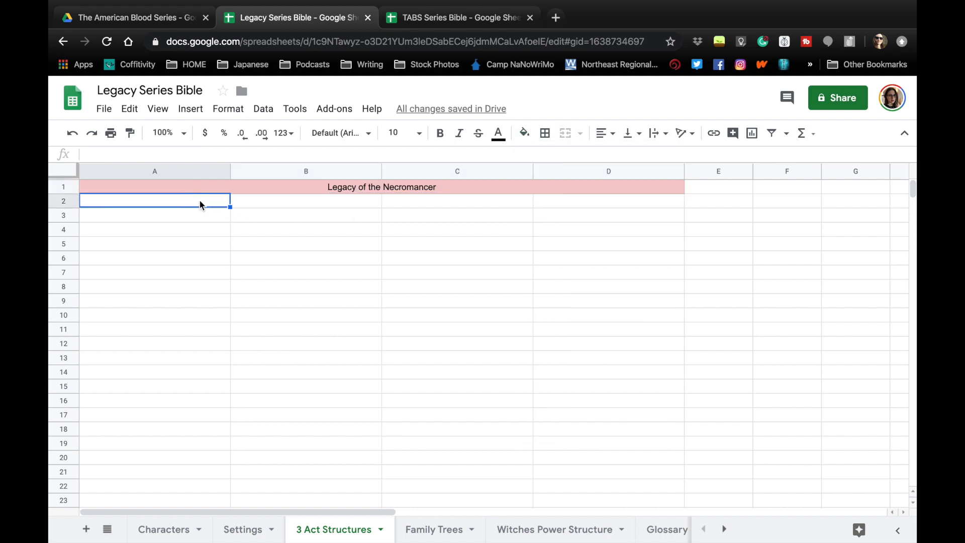
{"action": "type", "text": "Ac"}
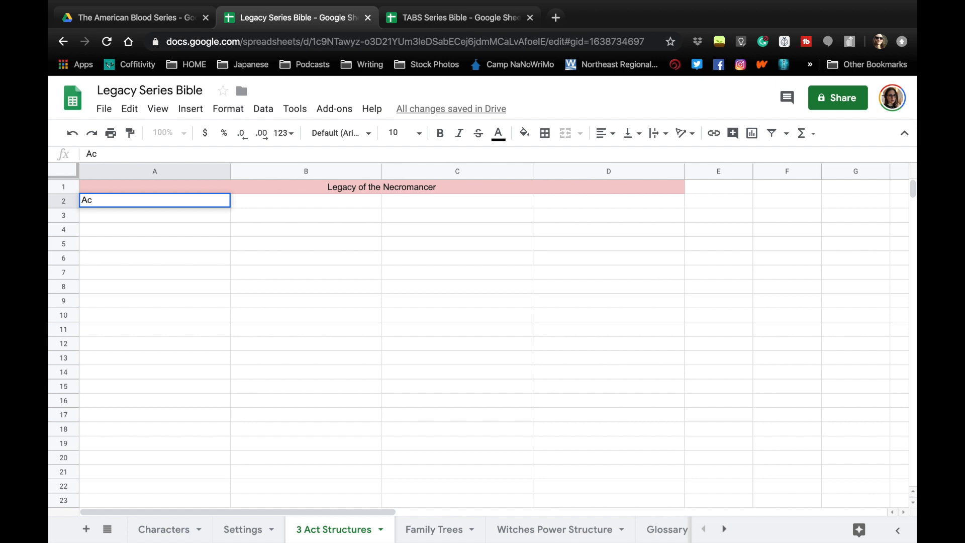
{"action": "type", "text": "t One"}
{"action": "key", "text": "Tab"}
Merge cells B2 and C2 for the heading "Act Two", and enter "Act Three" in cell D2
{"action": "left_click_drag", "start_coordinate": [255, 201], "coordinate": [415, 198]}
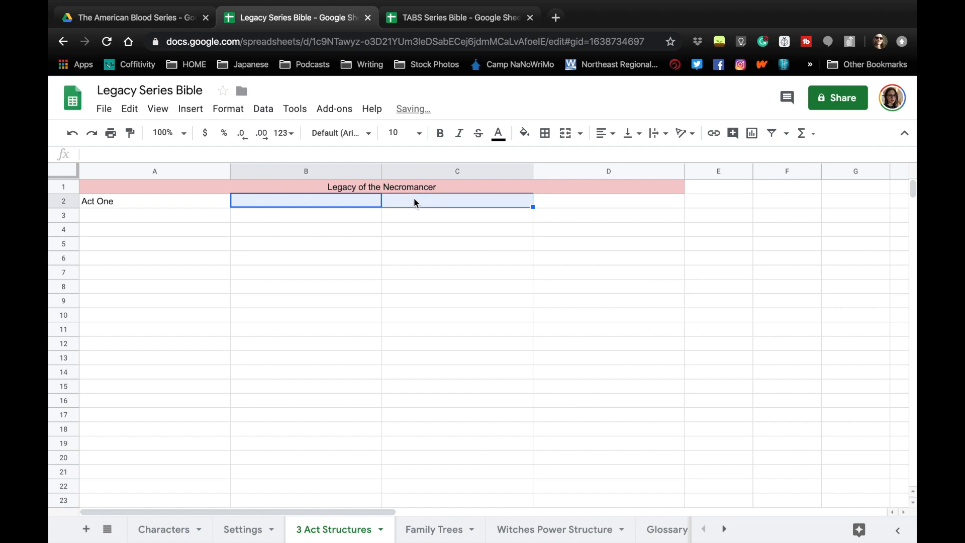
{"action": "left_click", "coordinate": [564, 134]}
{"action": "type", "text": "A"}
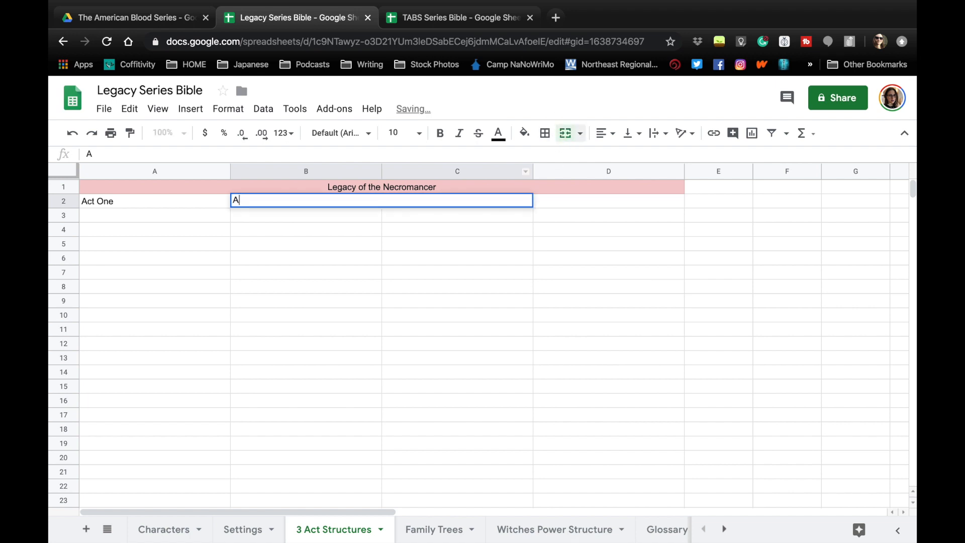
{"action": "type", "text": "ct Two"}
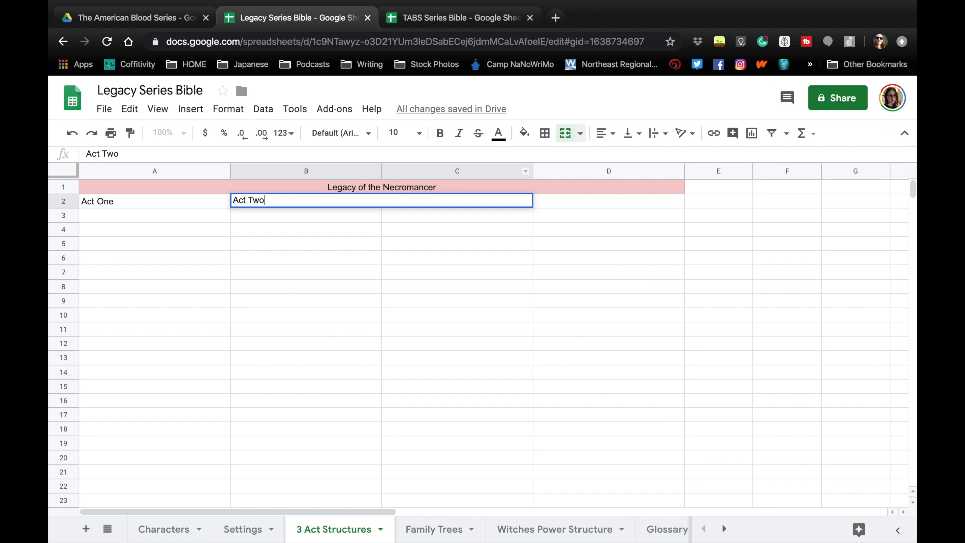
{"action": "key", "text": "Tab"}
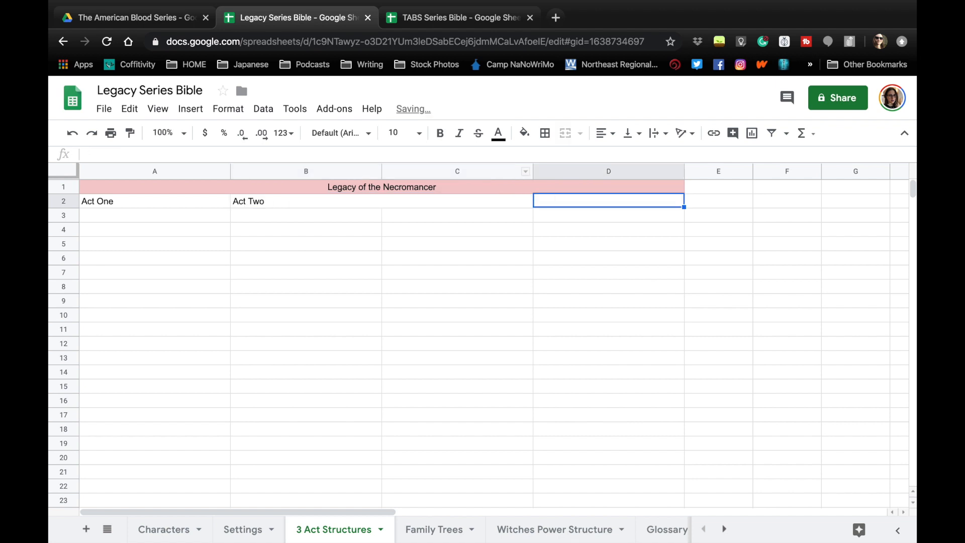
{"action": "type", "text": "Act Three"}
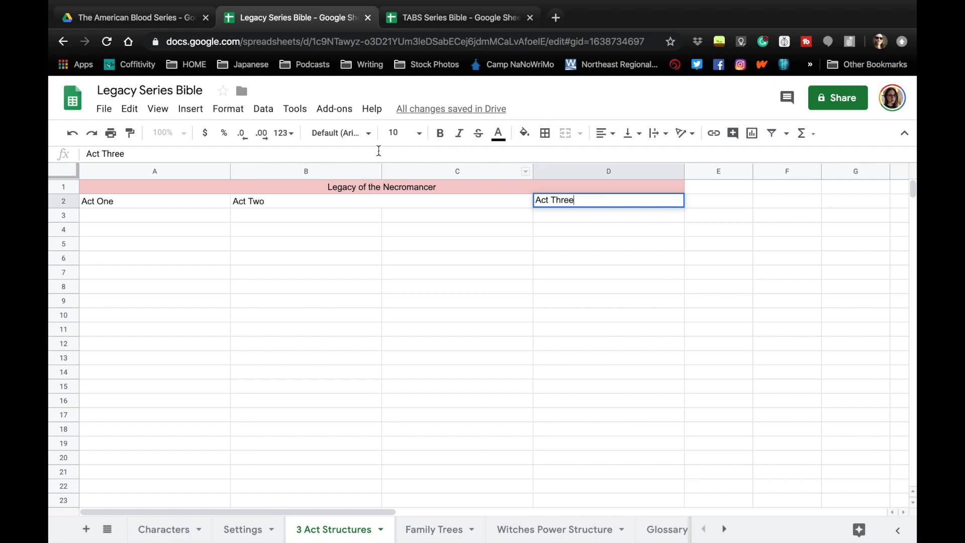
Center the three act headings in row 2 horizontally
{"action": "left_click", "coordinate": [198, 205]}
{"action": "left_click_drag", "start_coordinate": [198, 204], "coordinate": [555, 202]}
{"action": "left_click", "coordinate": [599, 137]}
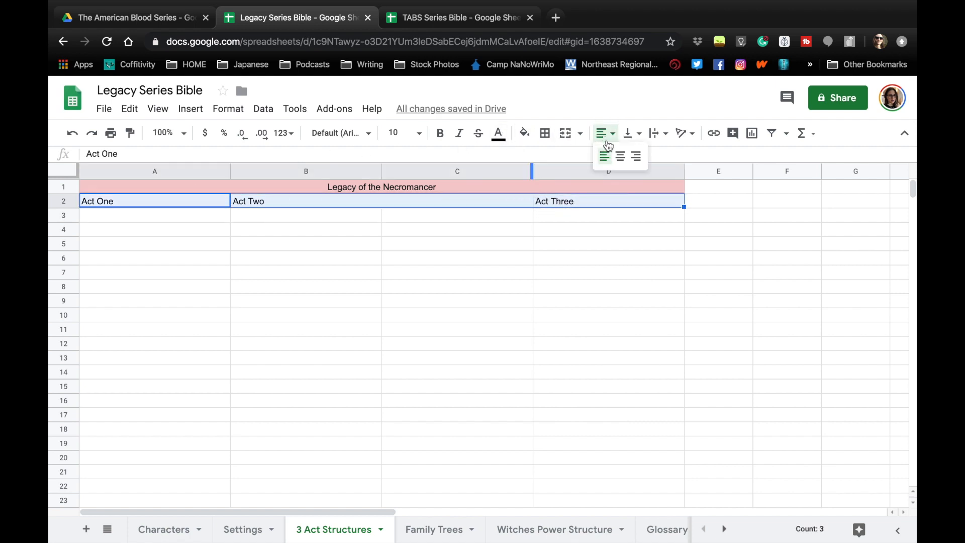
{"action": "left_click", "coordinate": [623, 157]}
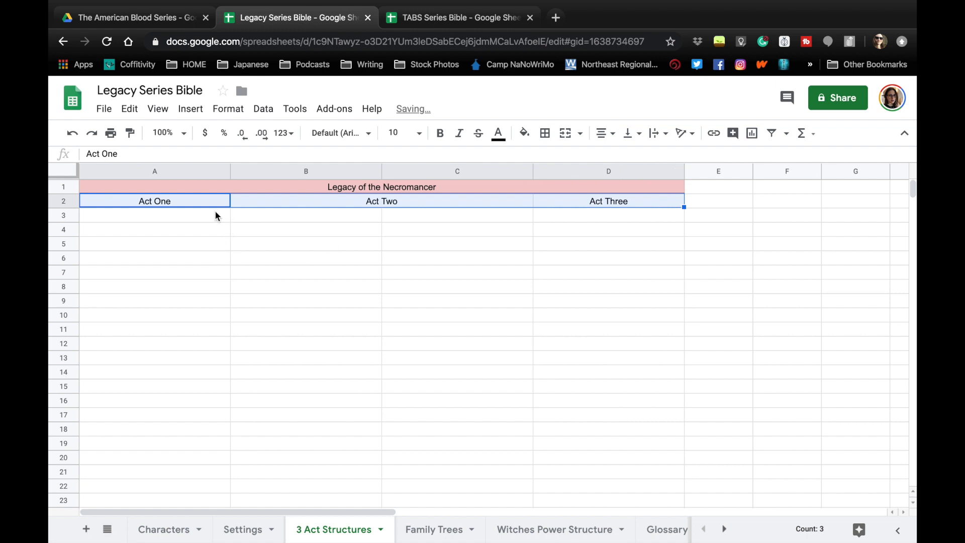
{"action": "left_click", "coordinate": [201, 216]}
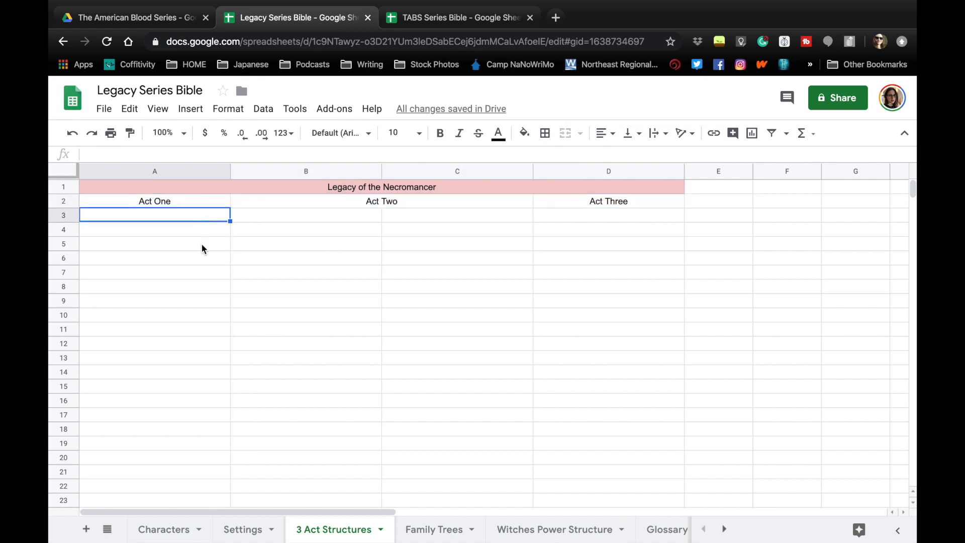
{"action": "left_click_drag", "start_coordinate": [174, 216], "coordinate": [162, 316]}
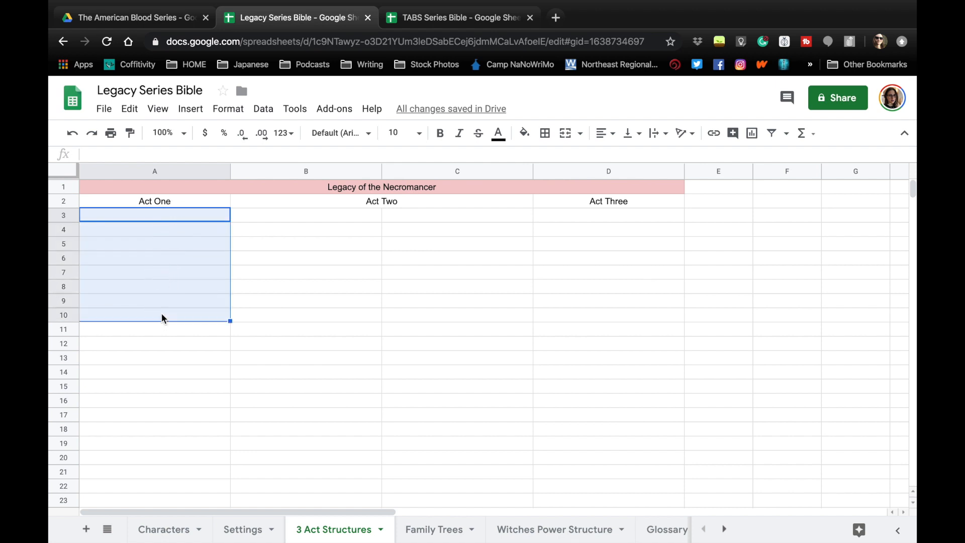
{"action": "left_click", "coordinate": [297, 291]}
{"action": "left_click", "coordinate": [170, 212]}
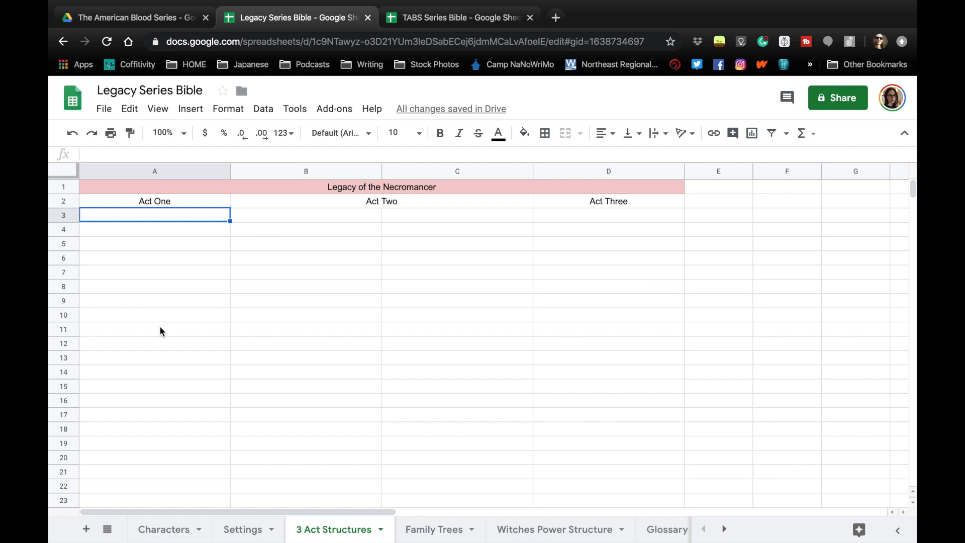
Add an outer border around the blank area A3 through D12
{"action": "left_click_drag", "start_coordinate": [158, 342], "coordinate": [234, 217]}
{"action": "left_click_drag", "start_coordinate": [518, 226], "coordinate": [606, 211]}
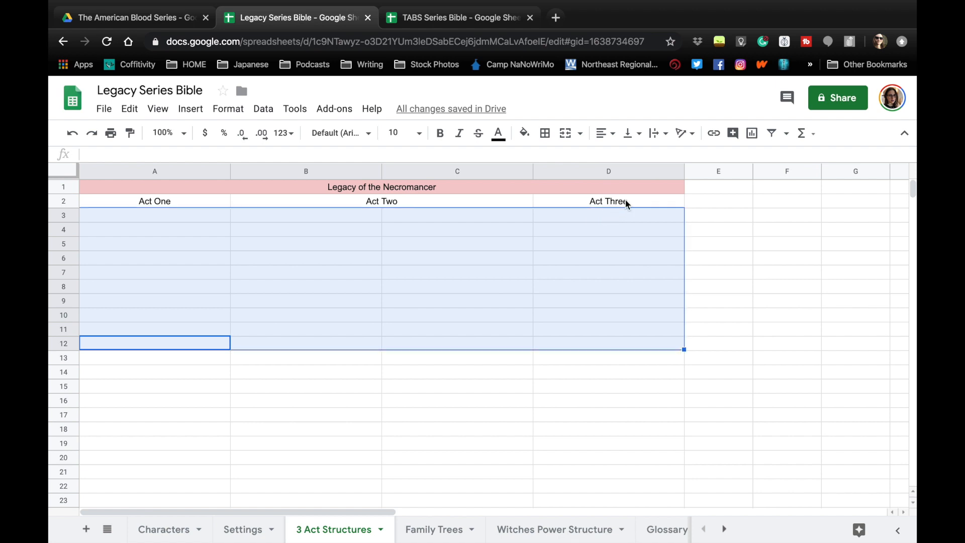
{"action": "left_click", "coordinate": [546, 133]}
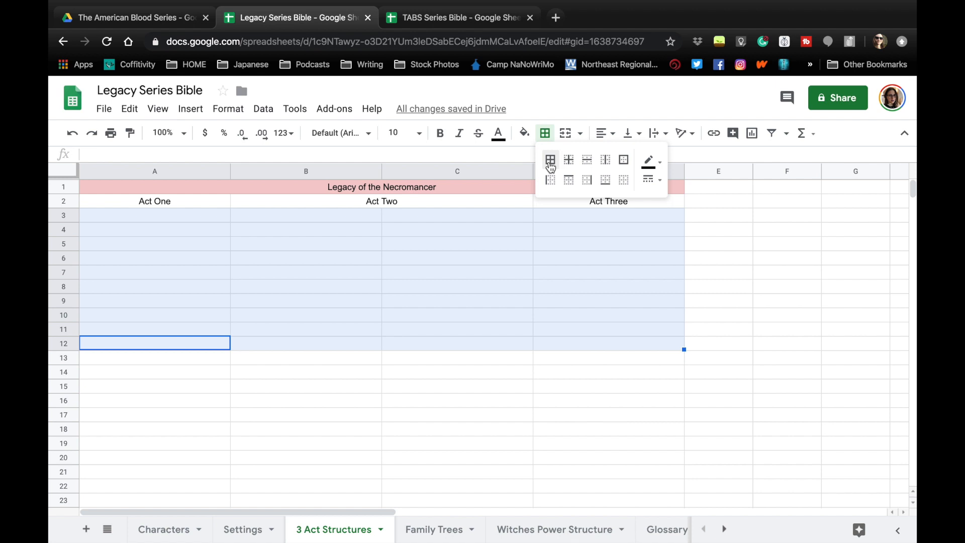
{"action": "left_click", "coordinate": [625, 165]}
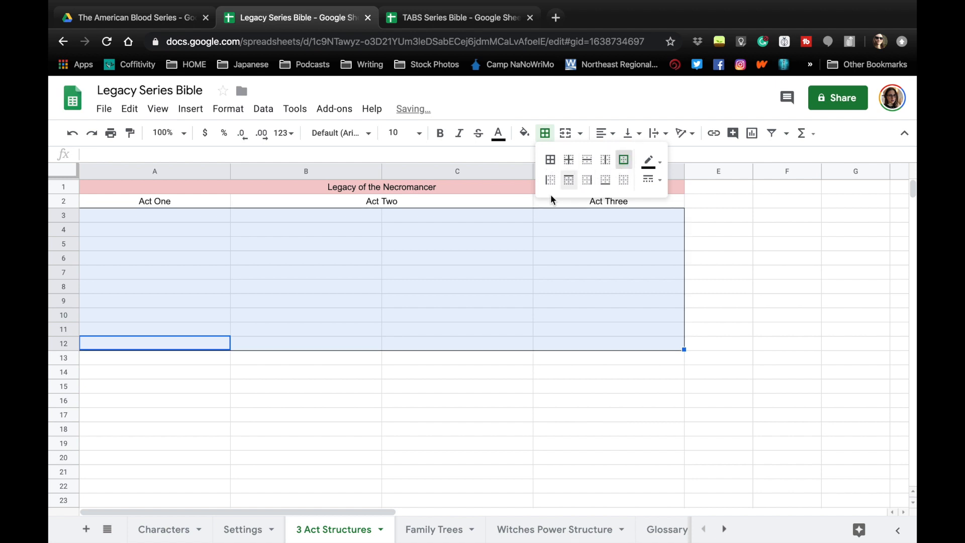
Add a bottom border to A3 through D7, dividing the bordered area into two horizontal bands
{"action": "left_click", "coordinate": [174, 215]}
{"action": "left_click_drag", "start_coordinate": [170, 219], "coordinate": [605, 273]}
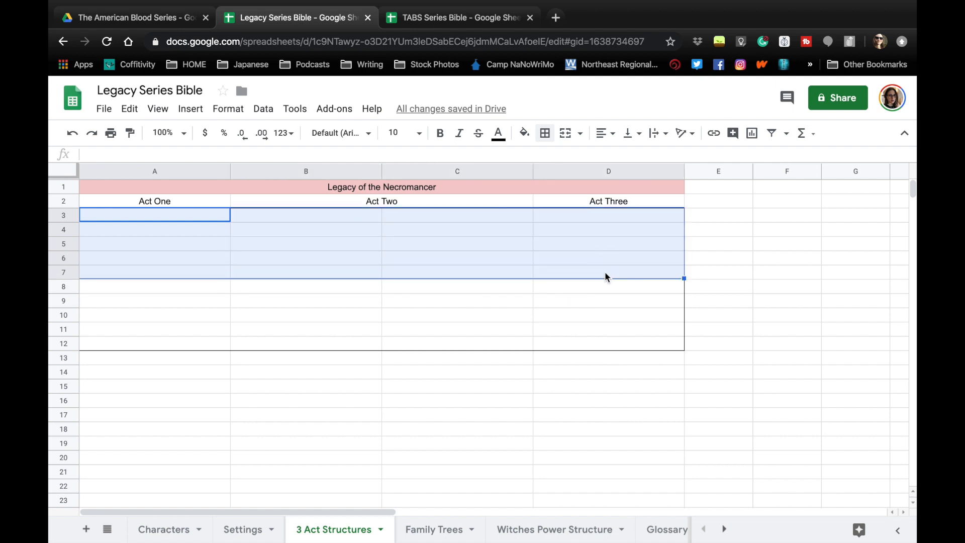
{"action": "left_click", "coordinate": [545, 133]}
{"action": "left_click", "coordinate": [606, 184]}
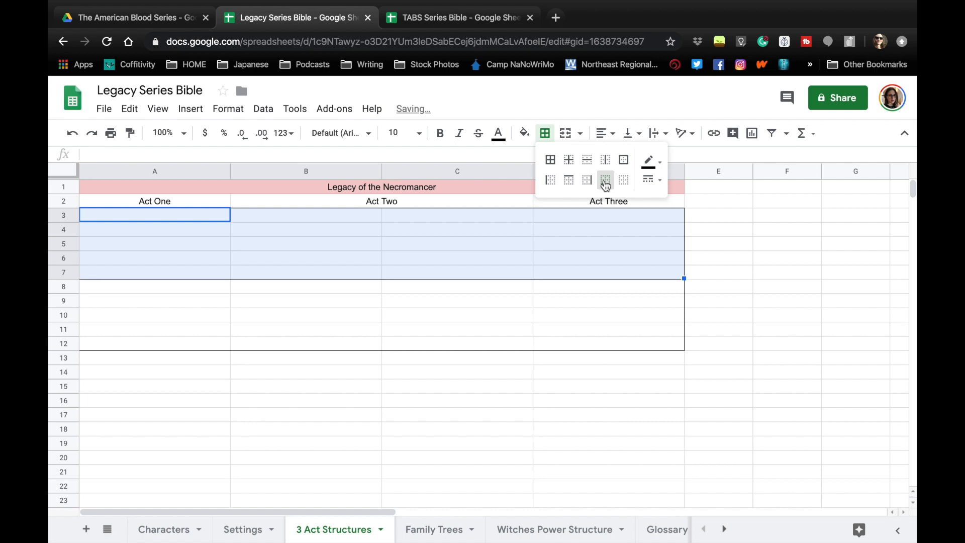
Add vertical inner borders between the columns of A3 through D12
{"action": "left_click", "coordinate": [308, 246]}
{"action": "left_click_drag", "start_coordinate": [215, 218], "coordinate": [580, 347]}
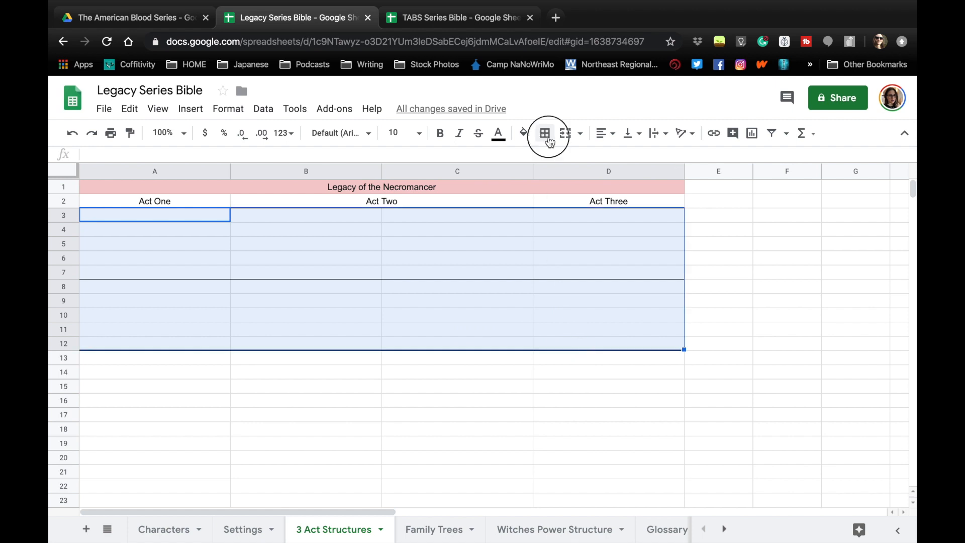
{"action": "left_click", "coordinate": [545, 133]}
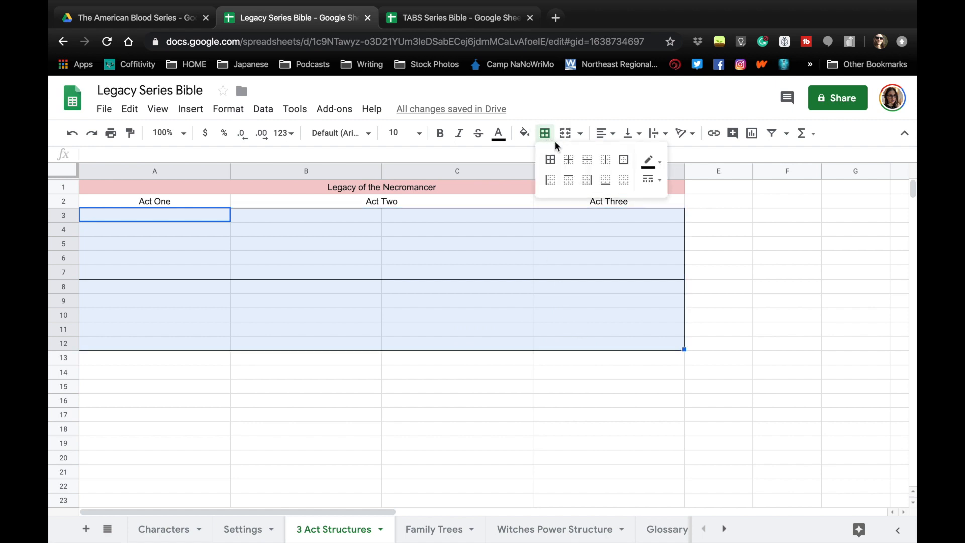
{"action": "left_click", "coordinate": [606, 160]}
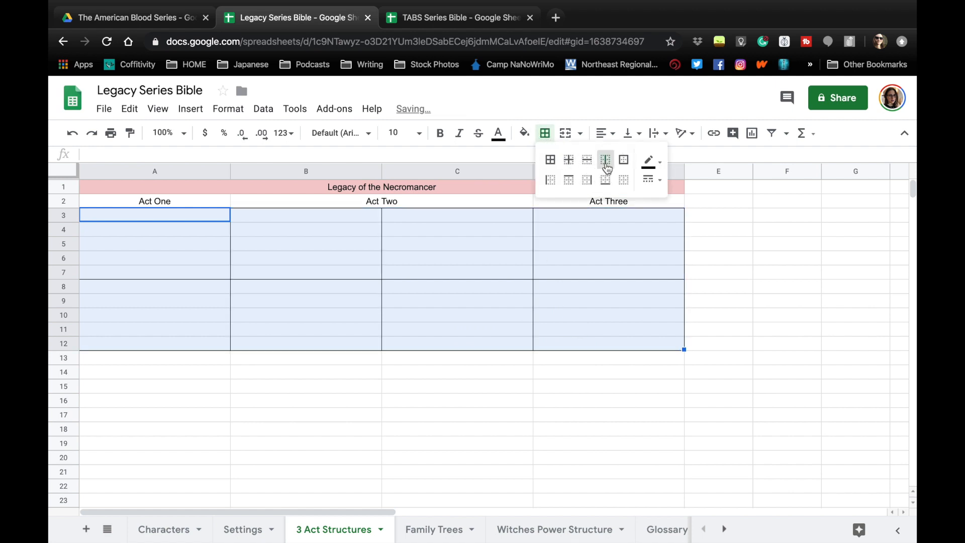
Apply all borders to the title and act heading cells in A1 through D2
{"action": "left_click", "coordinate": [111, 245]}
{"action": "left_click_drag", "start_coordinate": [101, 187], "coordinate": [372, 206]}
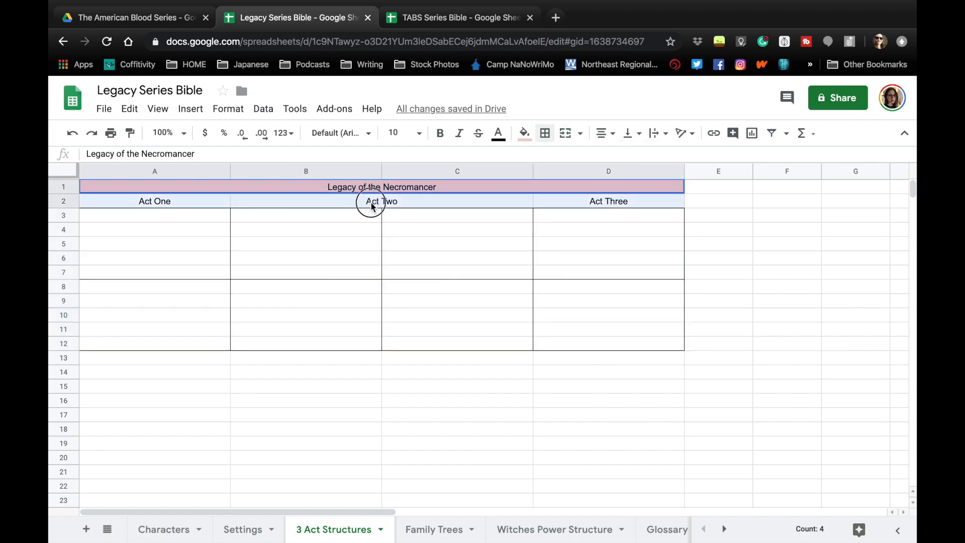
{"action": "left_click", "coordinate": [545, 133]}
{"action": "left_click", "coordinate": [551, 161]}
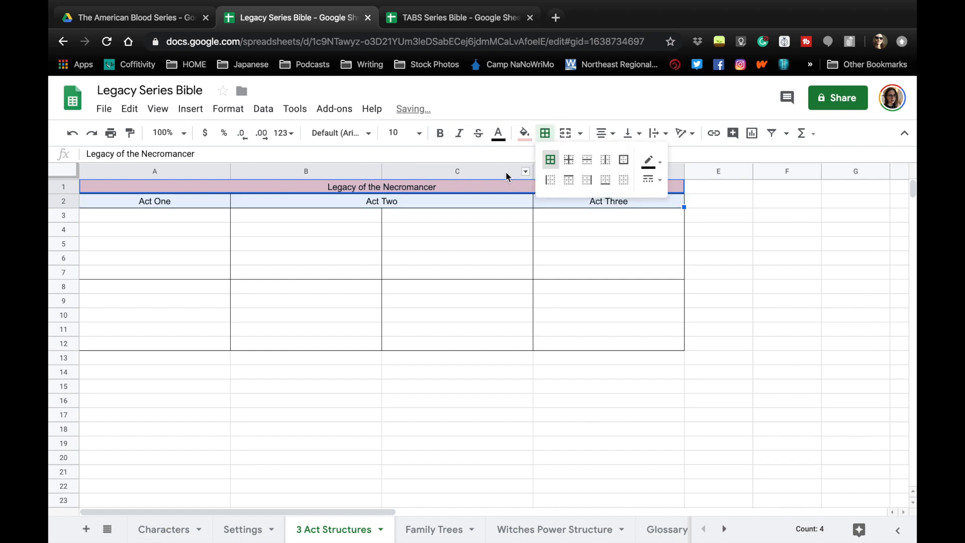
{"action": "left_click_drag", "start_coordinate": [428, 209], "coordinate": [426, 214]}
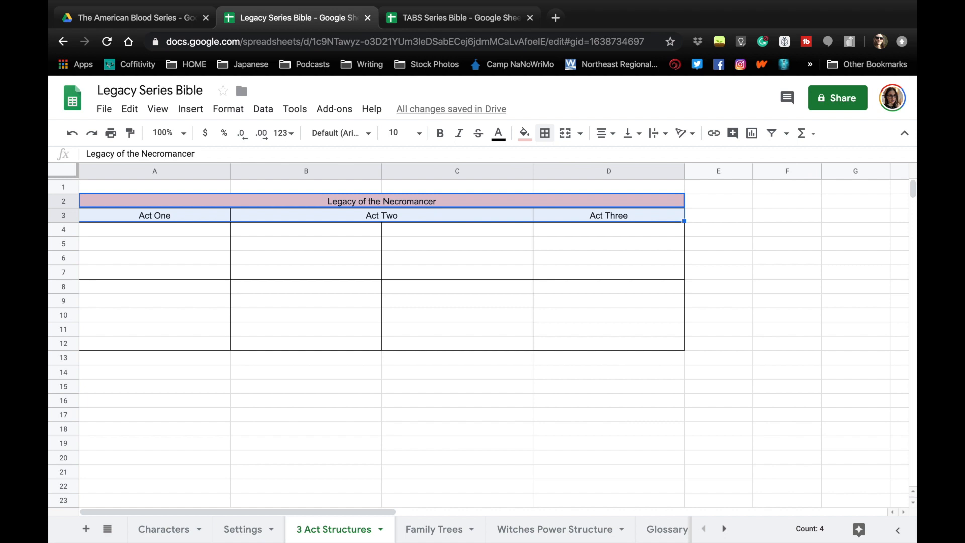
{"action": "key", "text": "ctrl+z"}
Increase rows 3 through 12 to one equal height, about 1.7 times the default
{"action": "left_click_drag", "start_coordinate": [69, 217], "coordinate": [337, 349]}
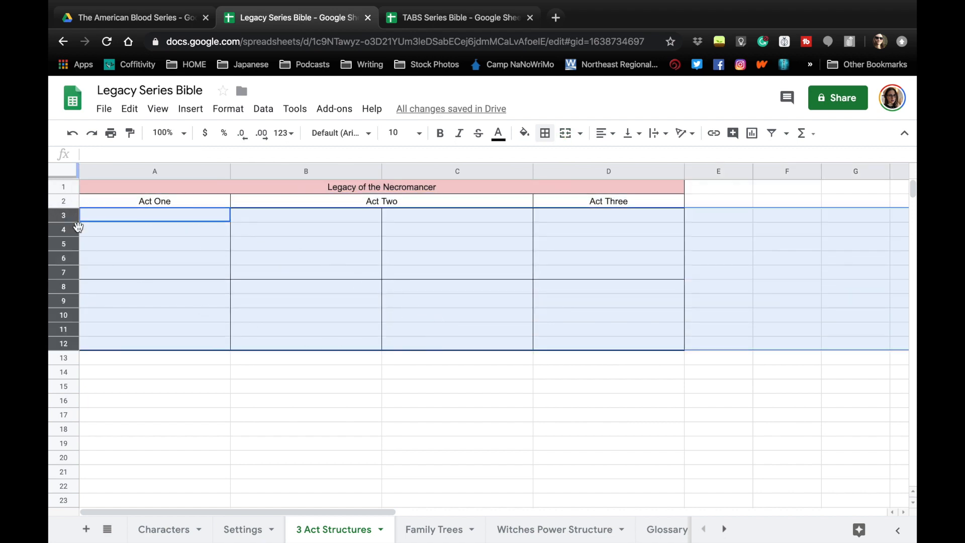
{"action": "mouse_move", "coordinate": [69, 227]}
{"action": "left_mouse_down"}
{"action": "mouse_move", "coordinate": [63, 222]}
{"action": "mouse_move", "coordinate": [61, 231]}
{"action": "left_mouse_up"}
{"action": "left_click", "coordinate": [110, 253]}
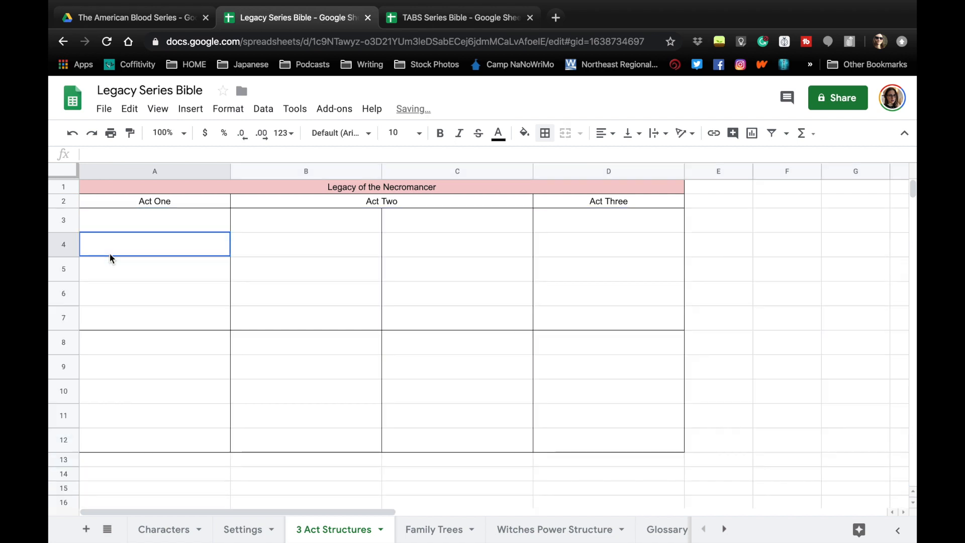
Copy the complete act table A1 through D12 and paste the duplicate starting at cell A15
{"action": "scroll", "coordinate": [131, 294], "scroll_direction": "down", "scroll_amount": 3}
{"action": "scroll", "coordinate": [132, 288], "scroll_direction": "up", "scroll_amount": 3}
{"action": "left_click_drag", "start_coordinate": [90, 190], "coordinate": [575, 452]}
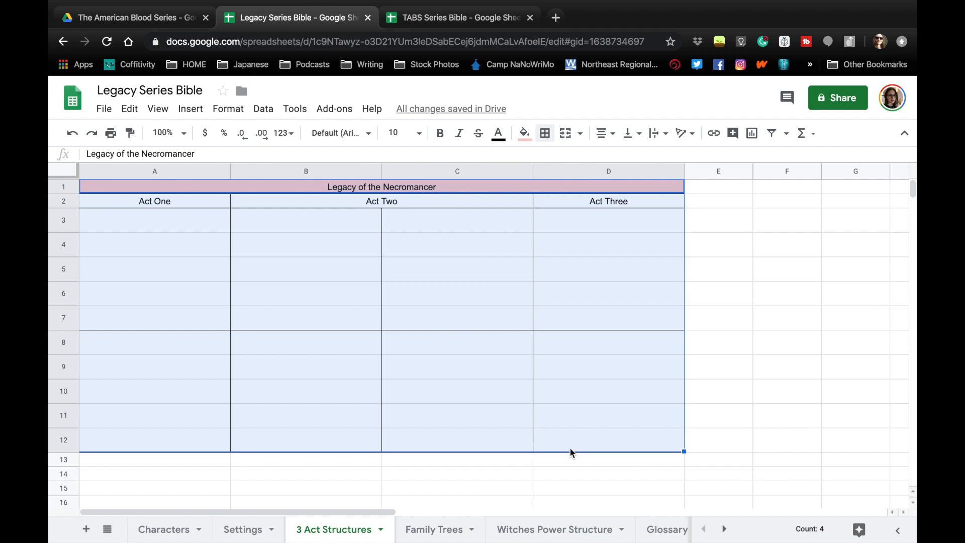
{"action": "left_click", "coordinate": [205, 488]}
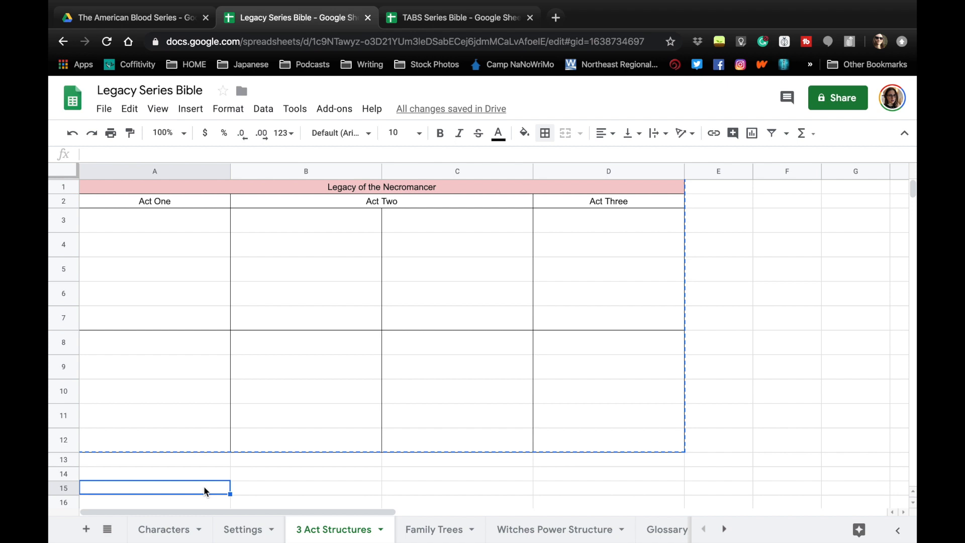
{"action": "key", "text": "ctrl+v"}
{"action": "scroll", "coordinate": [302, 480], "scroll_direction": "down", "scroll_amount": 4}
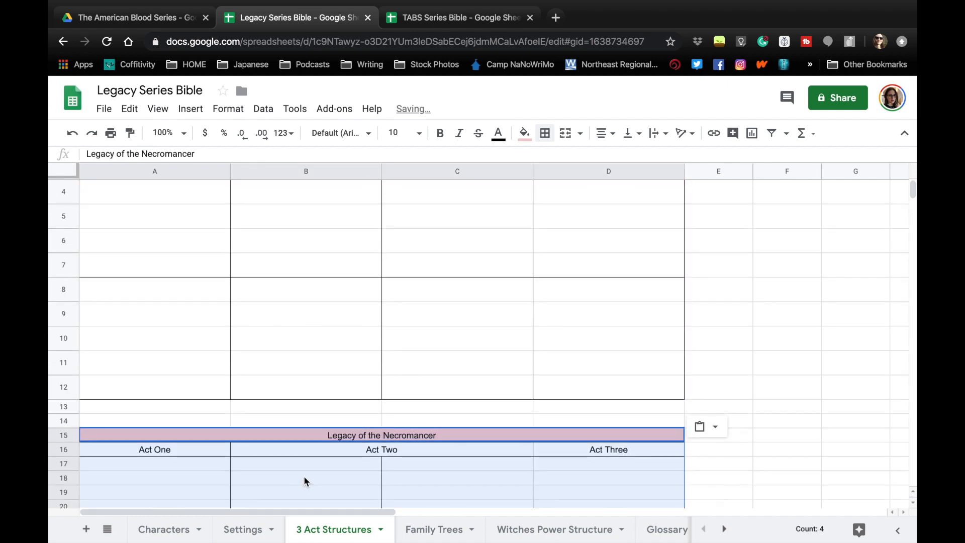
{"action": "scroll", "coordinate": [312, 473], "scroll_direction": "down", "scroll_amount": 1}
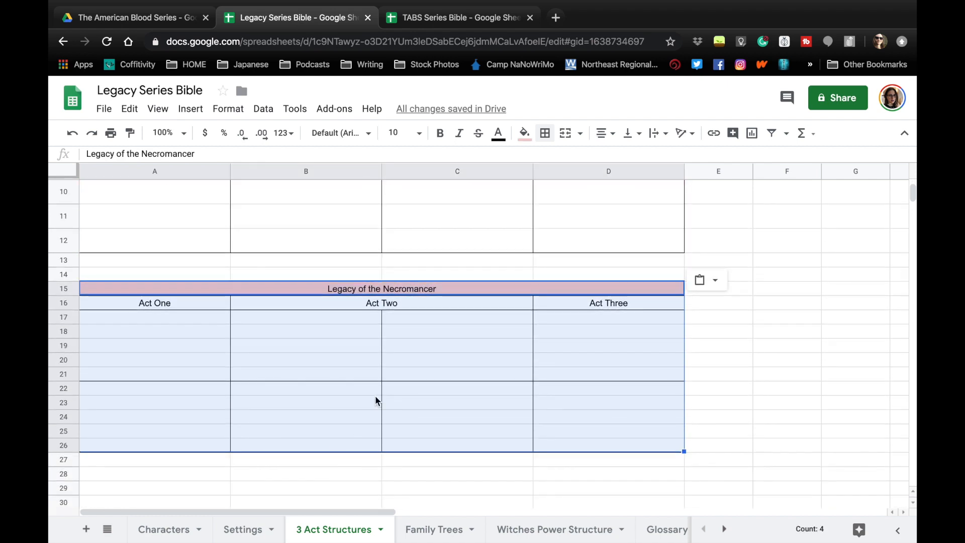
Retitle the duplicated act table in row 15 as Will of the Witch and fill its title cell light green
{"action": "left_click", "coordinate": [406, 288]}
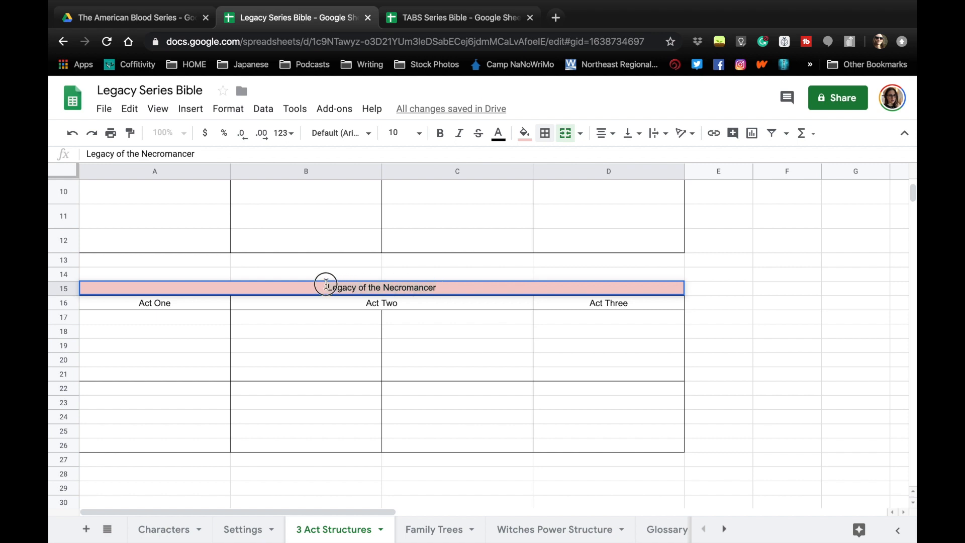
{"action": "type", "text": "Will of "}
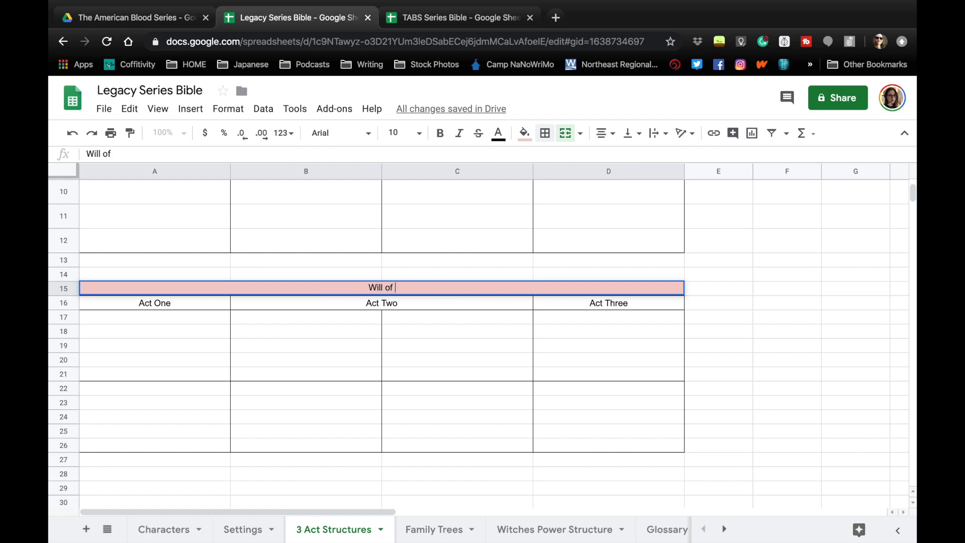
{"action": "type", "text": "the Witch"}
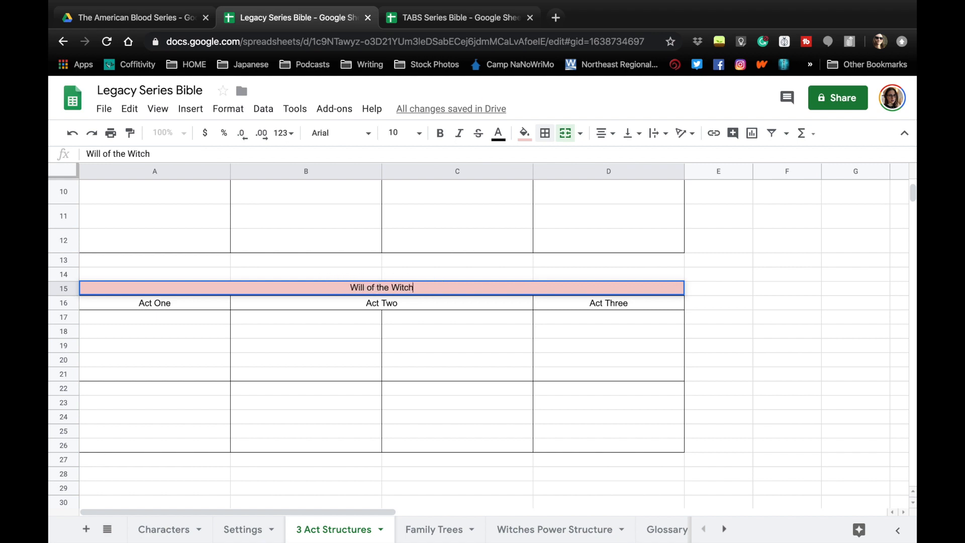
{"action": "left_click", "coordinate": [524, 133]}
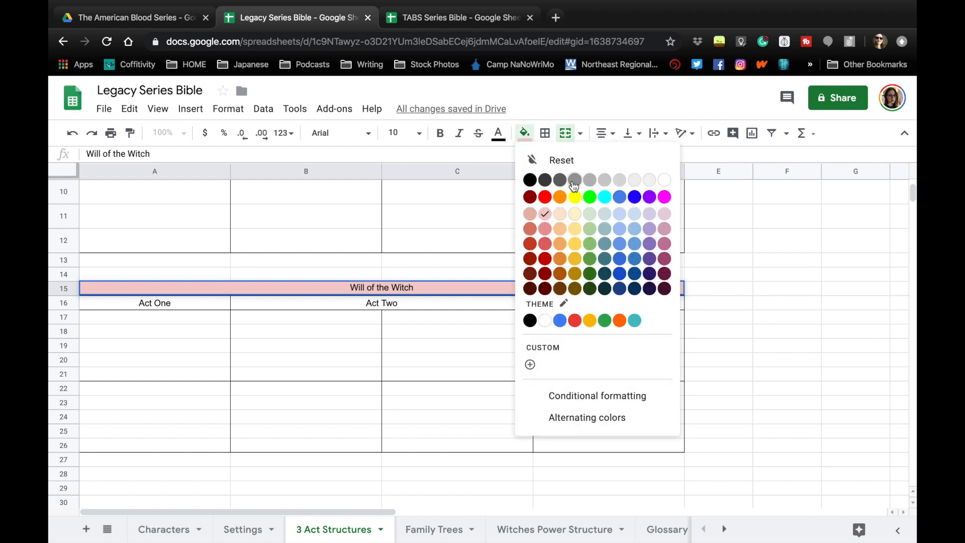
{"action": "left_click", "coordinate": [590, 222]}
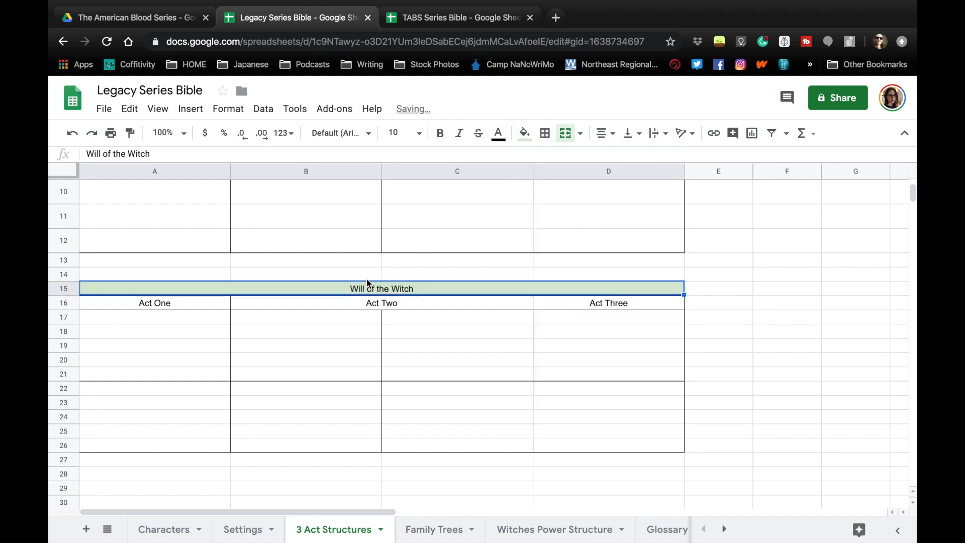
Increase rows 17 through 26 to one equal height, about twice the default
{"action": "left_click", "coordinate": [112, 317]}
{"action": "mouse_move", "coordinate": [69, 316]}
{"action": "left_mouse_down"}
{"action": "mouse_move", "coordinate": [327, 395]}
{"action": "mouse_move", "coordinate": [456, 448]}
{"action": "left_mouse_up"}
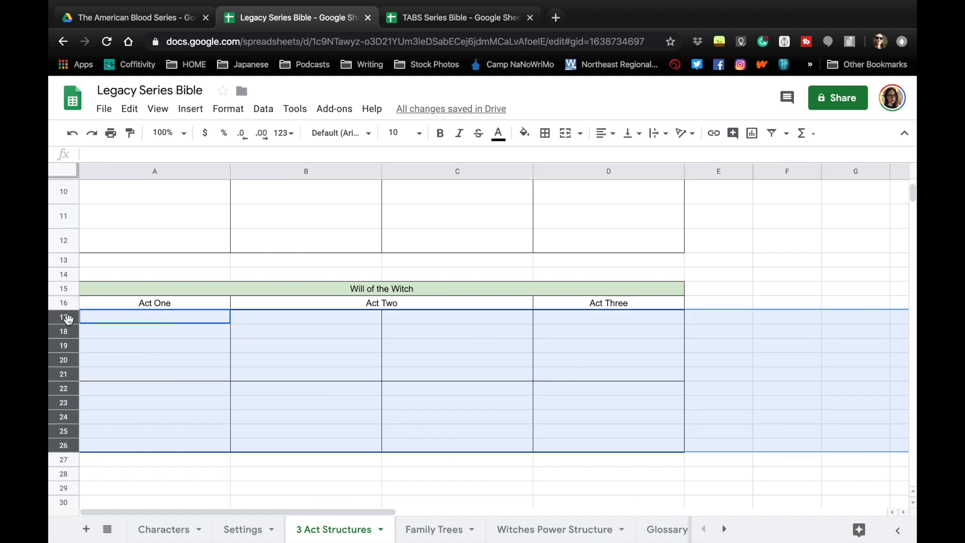
{"action": "left_click_drag", "start_coordinate": [68, 324], "coordinate": [68, 338]}
{"action": "scroll", "coordinate": [77, 333], "scroll_direction": "down", "scroll_amount": 5}
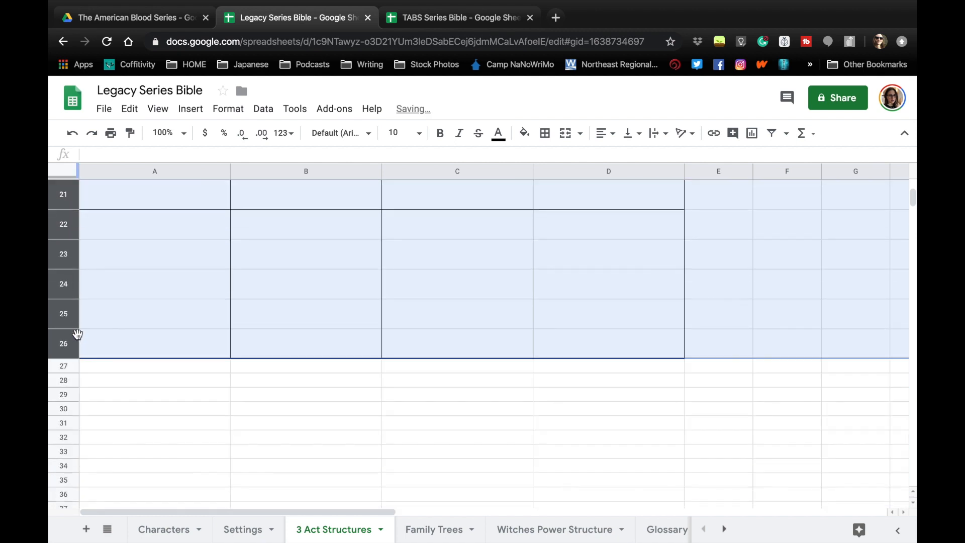
Paste another copy of the act table starting at cell A29
{"action": "left_click", "coordinate": [93, 354]}
{"action": "left_click", "coordinate": [91, 366]}
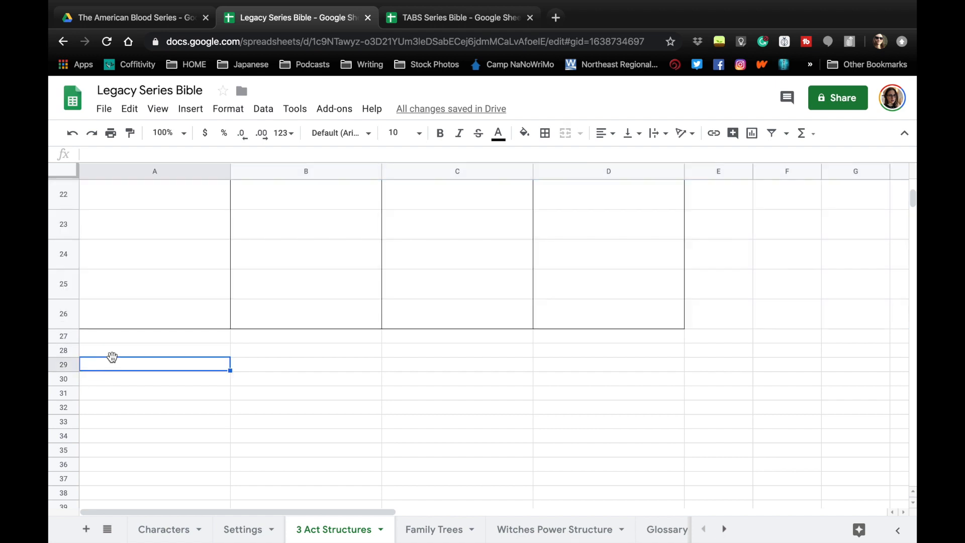
{"action": "scroll", "coordinate": [110, 357], "scroll_direction": "up", "scroll_amount": 3}
{"action": "scroll", "coordinate": [111, 364], "scroll_direction": "up", "scroll_amount": 4}
{"action": "scroll", "coordinate": [111, 364], "scroll_direction": "down", "scroll_amount": 6}
{"action": "key", "text": "ctrl+v"}
Replace the title of the act table in row 29 with Wrath of the Gods
{"action": "left_click", "coordinate": [341, 364]}
{"action": "double_click", "coordinate": [347, 362]}
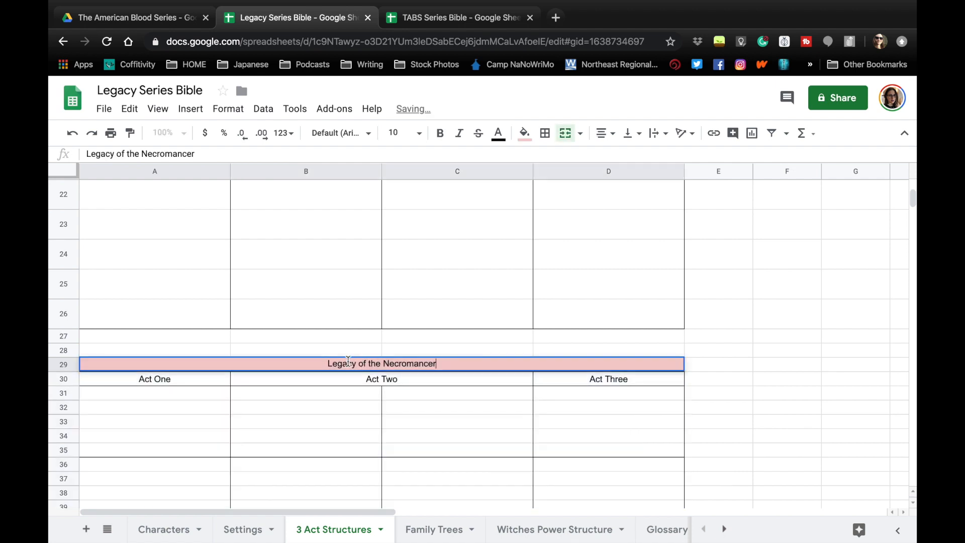
{"action": "key", "text": "ctrl+a"}
{"action": "type", "text": "W"}
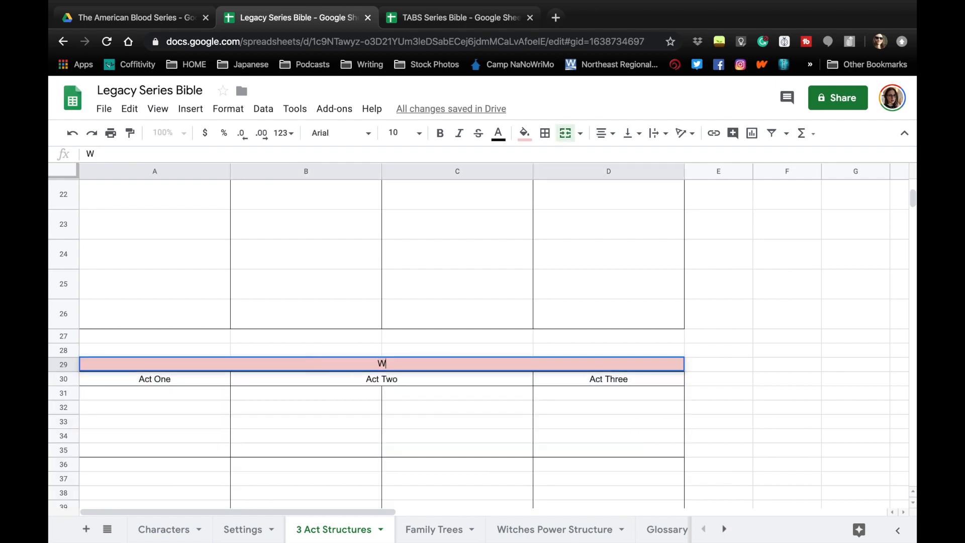
{"action": "type", "text": "rath of the G"}
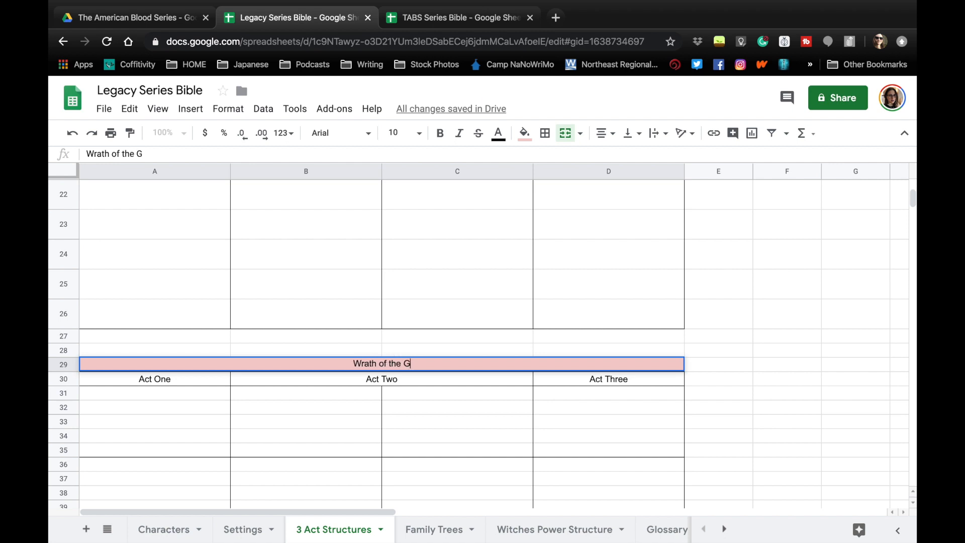
{"action": "type", "text": "ods"}
Increase rows 31 through 40 to one equal height, about 1.8 times the default
{"action": "left_click_drag", "start_coordinate": [140, 396], "coordinate": [653, 403]}
{"action": "left_click_drag", "start_coordinate": [66, 280], "coordinate": [61, 420]}
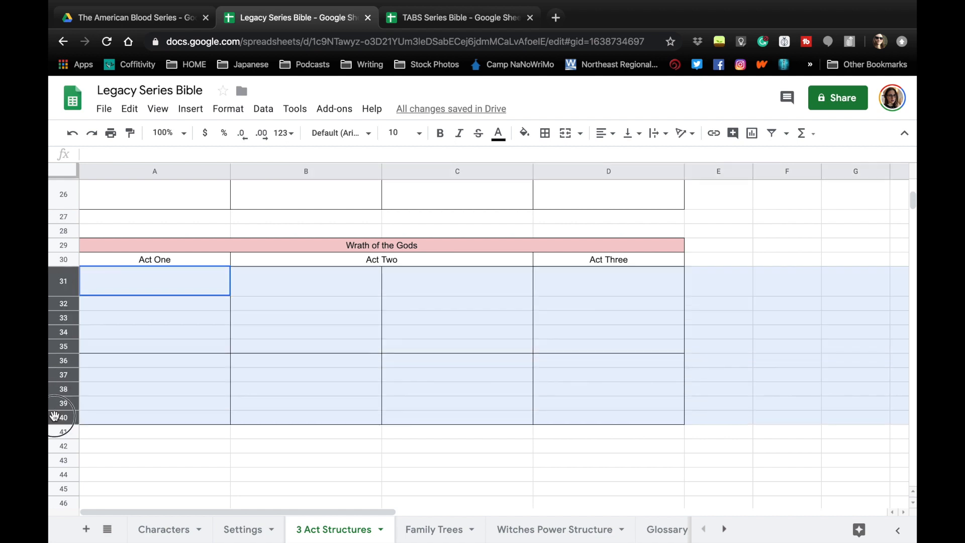
{"action": "left_click_drag", "start_coordinate": [70, 296], "coordinate": [71, 293]}
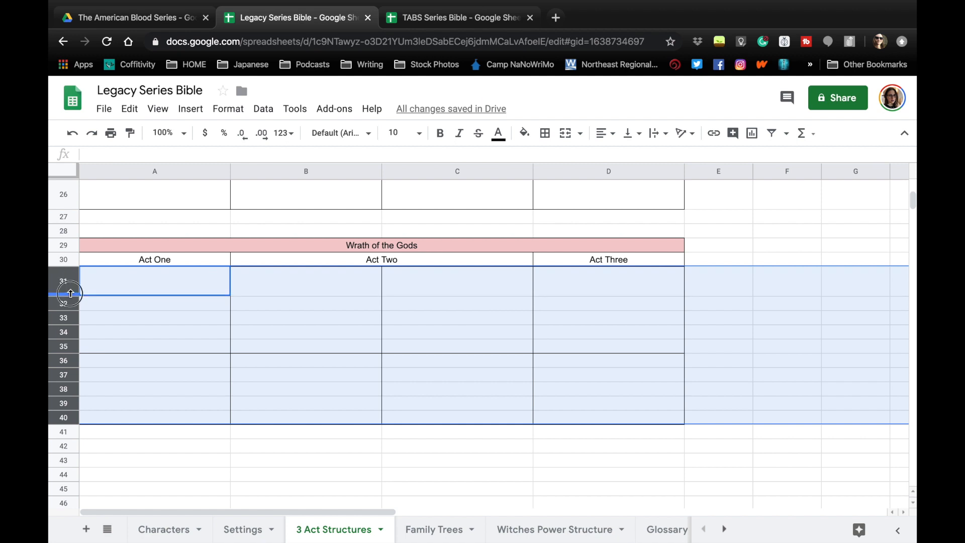
{"action": "left_click", "coordinate": [121, 335]}
{"action": "left_click", "coordinate": [63, 288]}
{"action": "left_click_drag", "start_coordinate": [63, 288], "coordinate": [64, 415]}
{"action": "left_click_drag", "start_coordinate": [67, 294], "coordinate": [68, 291]}
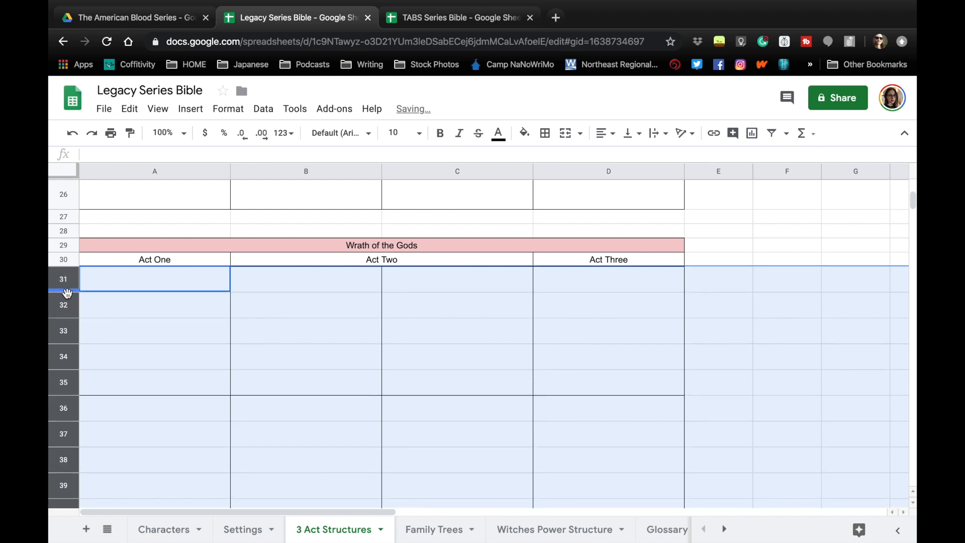
{"action": "scroll", "coordinate": [221, 378], "scroll_direction": "down", "scroll_amount": 2}
{"action": "left_click", "coordinate": [221, 378]}
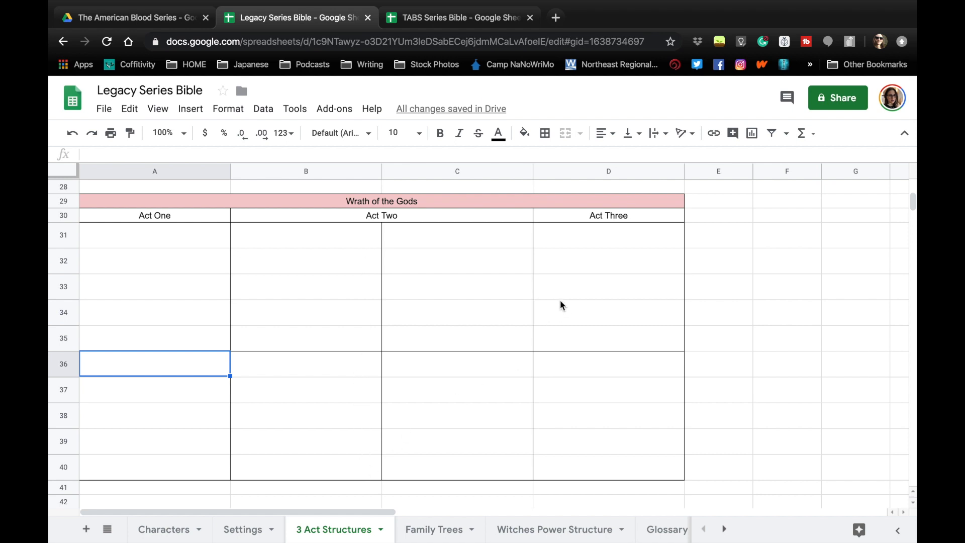
Switch to the TABS Series Bible spreadsheet and examine its filled-in act tables for each book at 75% zoom
{"action": "scroll", "coordinate": [560, 303], "scroll_direction": "up", "scroll_amount": 8}
{"action": "scroll", "coordinate": [557, 311], "scroll_direction": "down", "scroll_amount": 1}
{"action": "scroll", "coordinate": [557, 311], "scroll_direction": "up", "scroll_amount": 6}
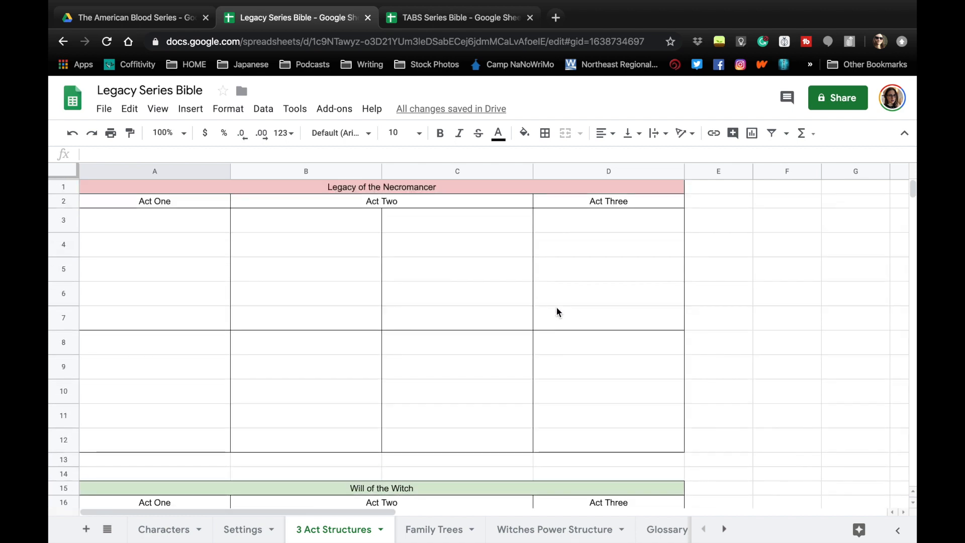
{"action": "left_click", "coordinate": [447, 20]}
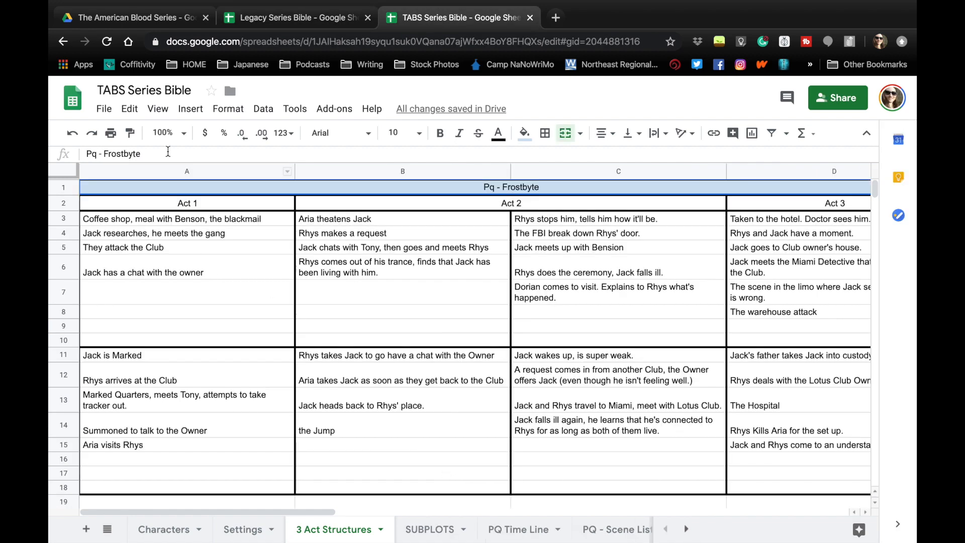
{"action": "left_click", "coordinate": [181, 133]}
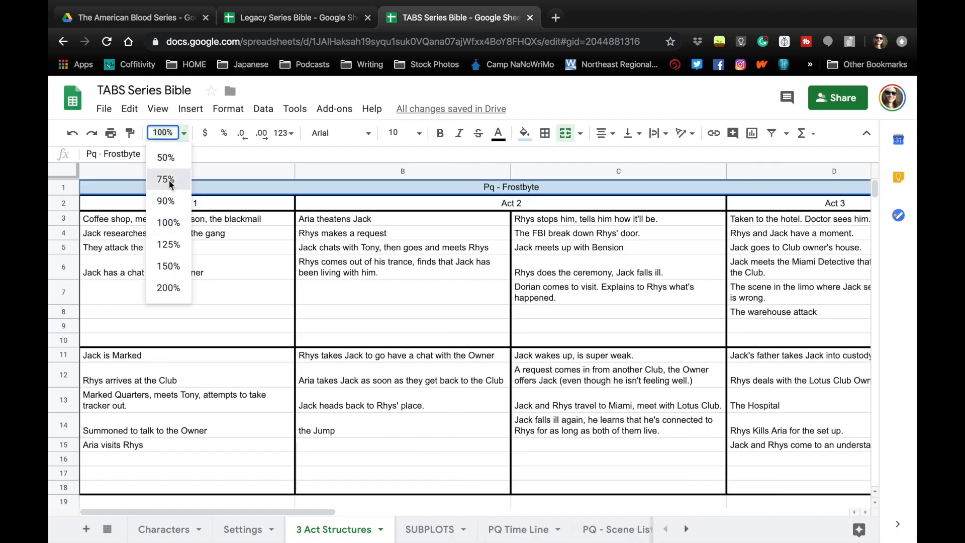
{"action": "left_click", "coordinate": [166, 179]}
{"action": "scroll", "coordinate": [197, 226], "scroll_direction": "down", "scroll_amount": 8}
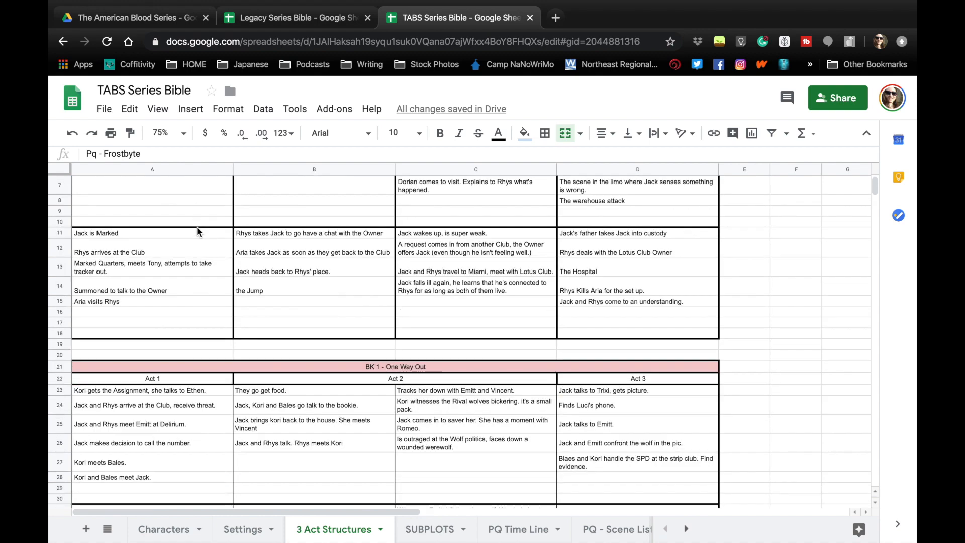
{"action": "scroll", "coordinate": [197, 226], "scroll_direction": "down", "scroll_amount": 10}
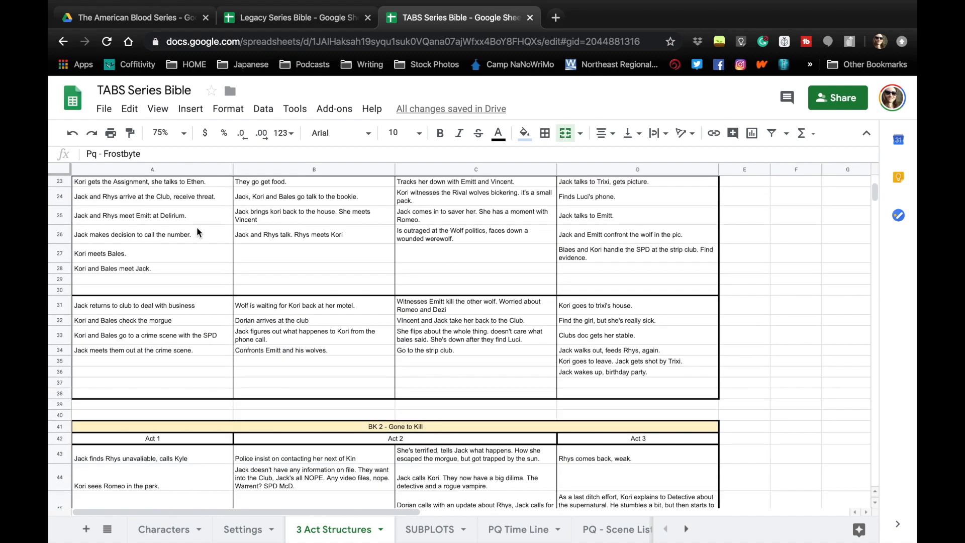
{"action": "scroll", "coordinate": [197, 231], "scroll_direction": "down", "scroll_amount": 10}
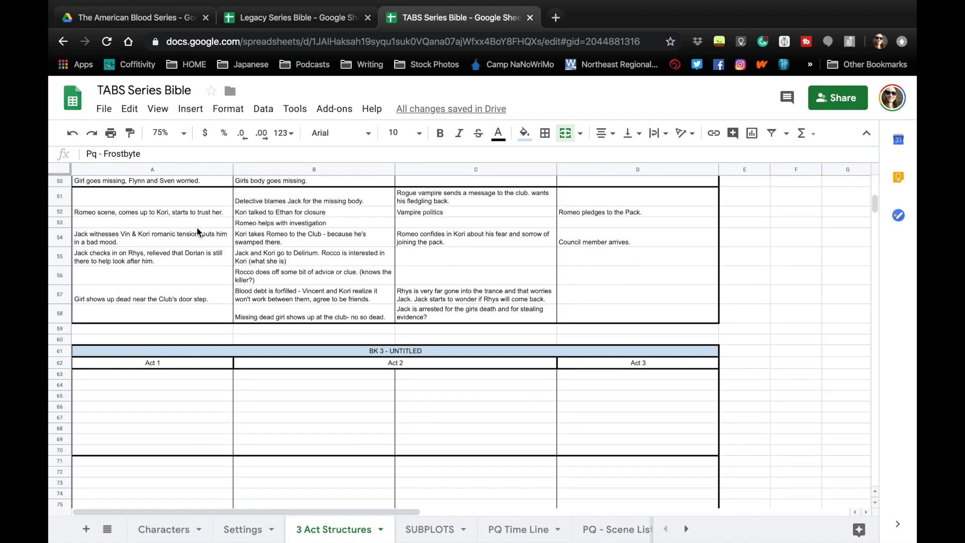
{"action": "scroll", "coordinate": [197, 231], "scroll_direction": "up", "scroll_amount": 10}
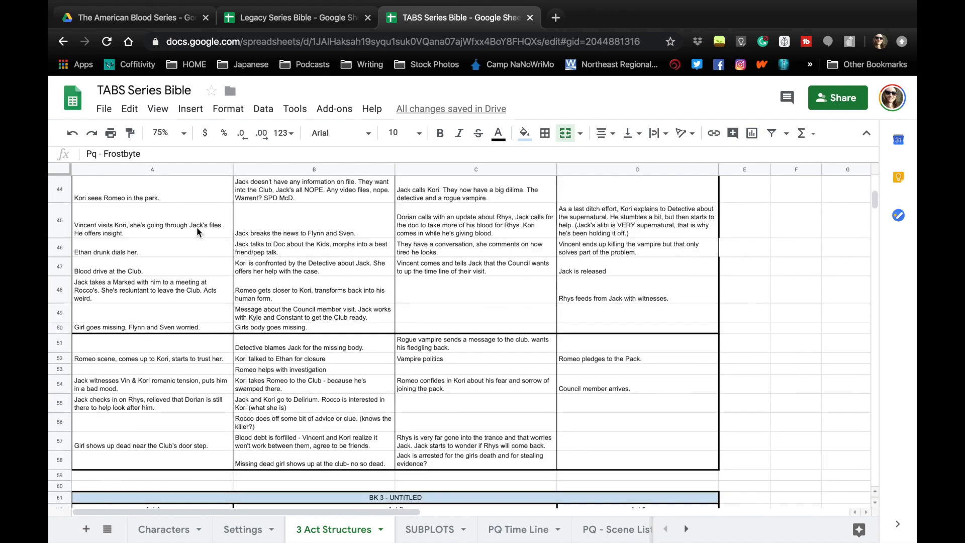
{"action": "scroll", "coordinate": [197, 232], "scroll_direction": "up", "scroll_amount": 15}
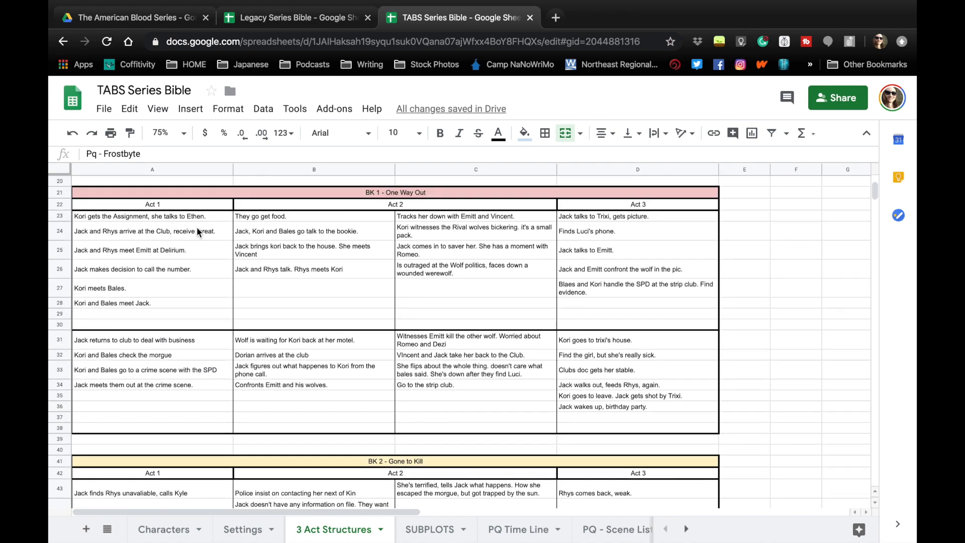
{"action": "scroll", "coordinate": [197, 232], "scroll_direction": "up", "scroll_amount": 2}
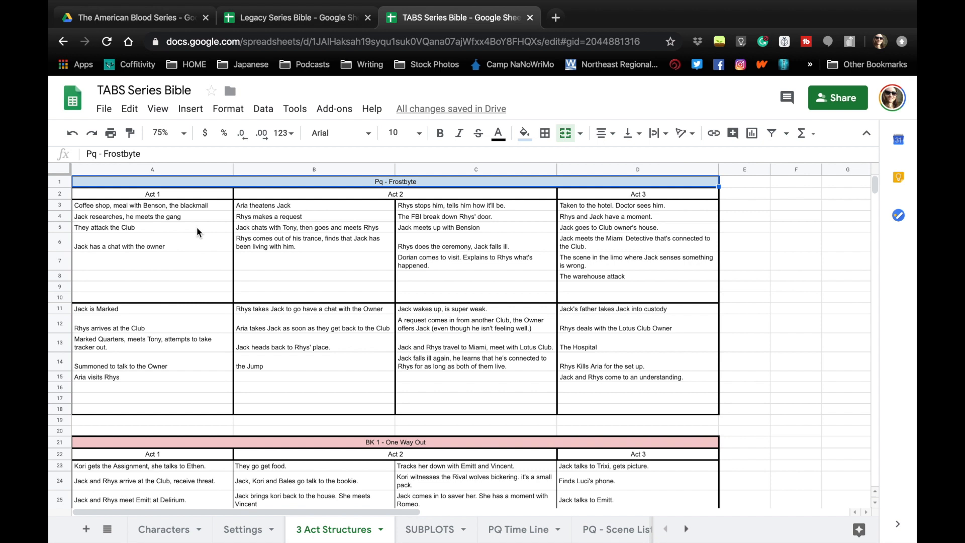
Return to the Legacy Series Bible spreadsheet and open its Family Trees sheet
{"action": "left_click", "coordinate": [296, 24]}
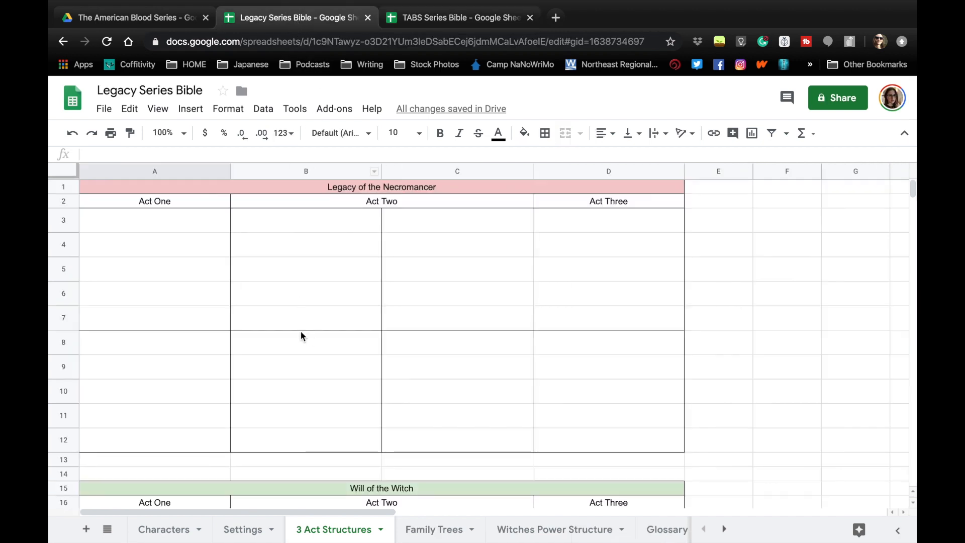
{"action": "left_click", "coordinate": [442, 535]}
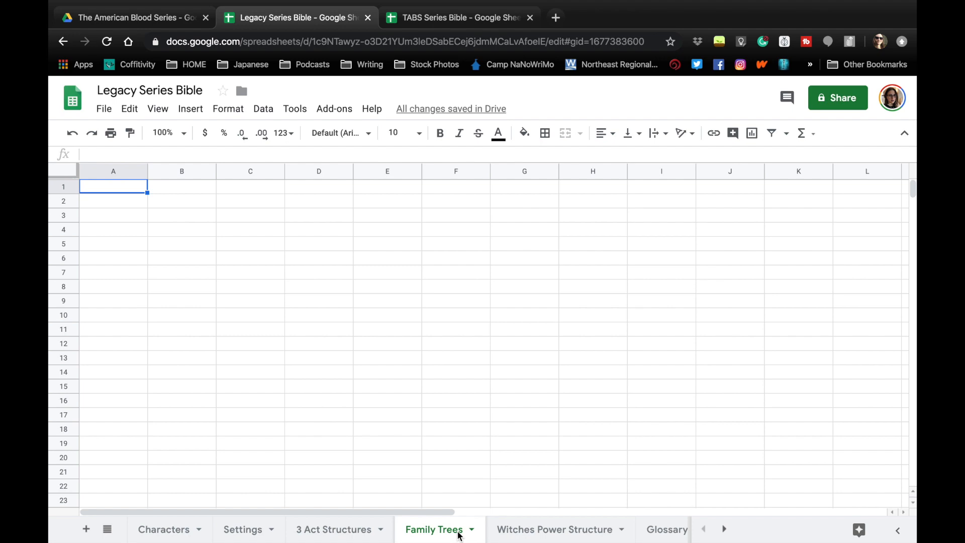
{"action": "scroll", "coordinate": [542, 538], "scroll_direction": "right", "scroll_amount": 1}
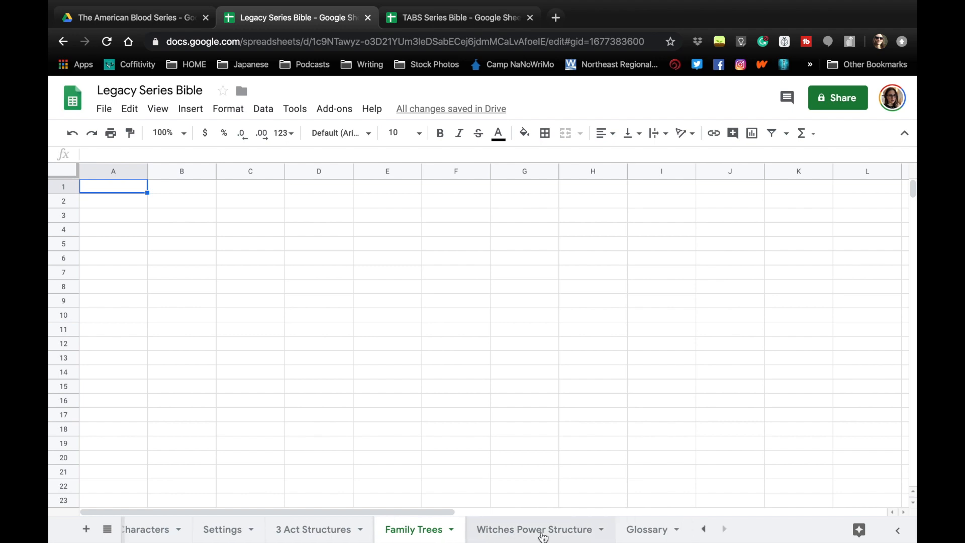
{"action": "scroll", "coordinate": [541, 535], "scroll_direction": "left", "scroll_amount": 1}
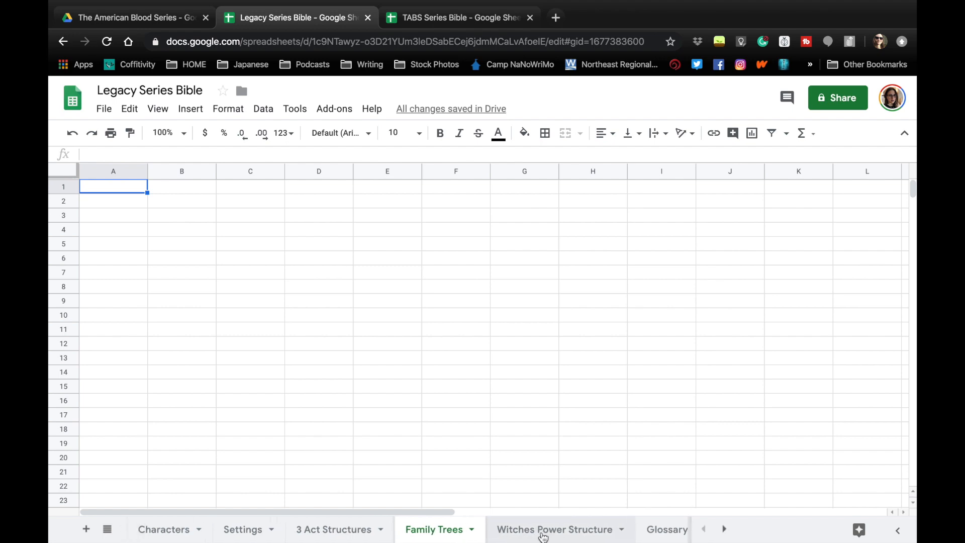
Switch to the TABS Series Bible and open its Glossary of terms sheet to copy the glossary layout
{"action": "left_click", "coordinate": [431, 22]}
{"action": "scroll", "coordinate": [301, 374], "scroll_direction": "down", "scroll_amount": 1}
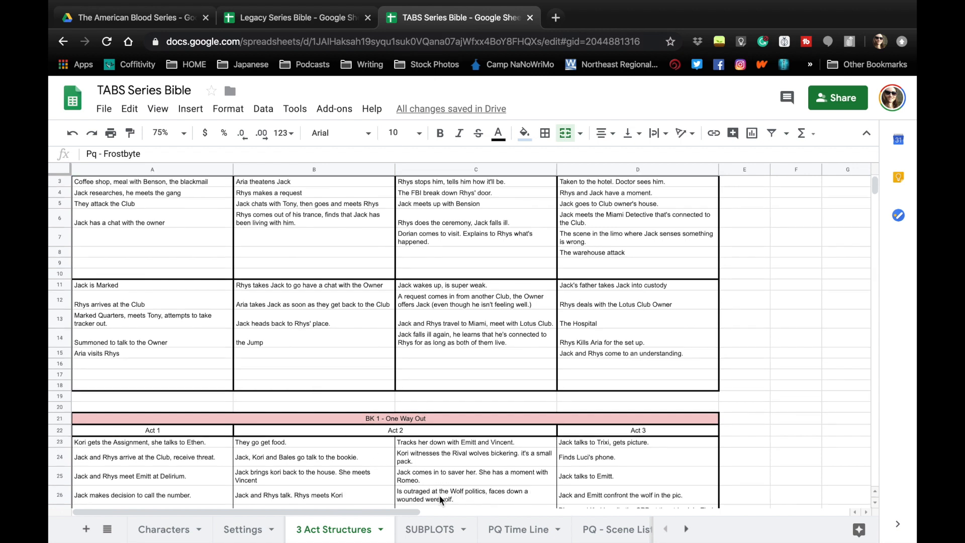
{"action": "scroll", "coordinate": [492, 539], "scroll_direction": "right", "scroll_amount": 10}
{"action": "scroll", "coordinate": [495, 537], "scroll_direction": "right", "scroll_amount": 1}
{"action": "left_click", "coordinate": [486, 534]}
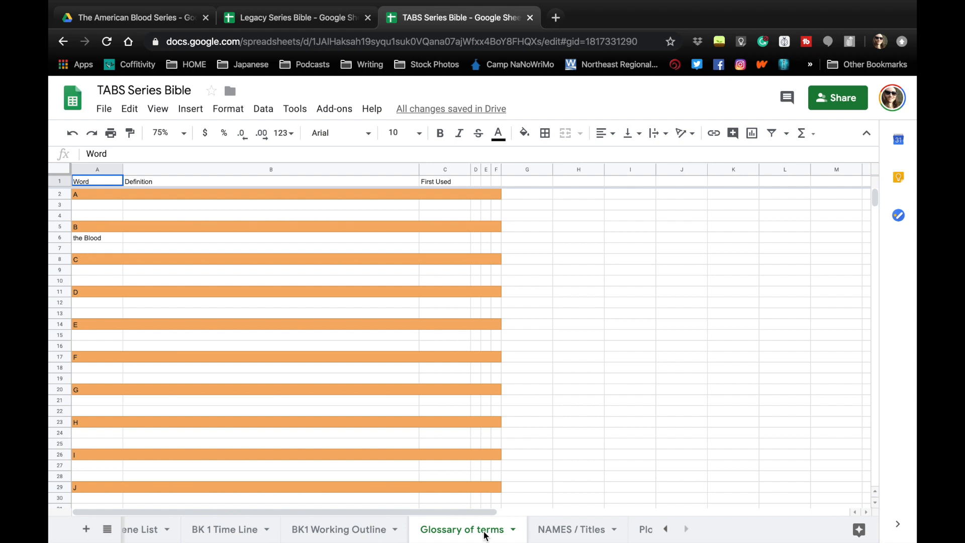
Bold all cells of the Legacy Series Bible's Glossary sheet and paste the copied glossary layout starting at cell A1
{"action": "key", "text": "ctrl+shift+Tab"}
{"action": "left_click", "coordinate": [649, 529]}
{"action": "left_click", "coordinate": [65, 171]}
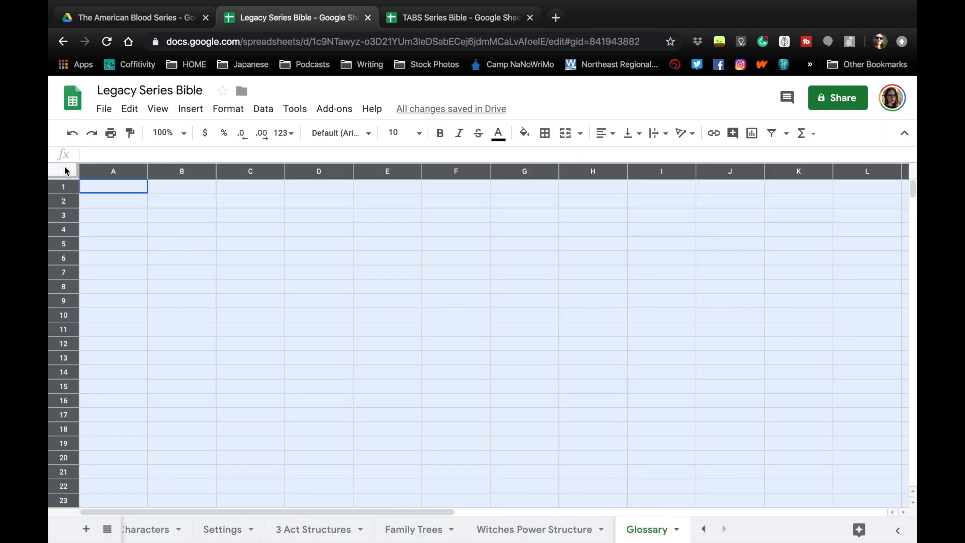
{"action": "key", "text": "ctrl+b"}
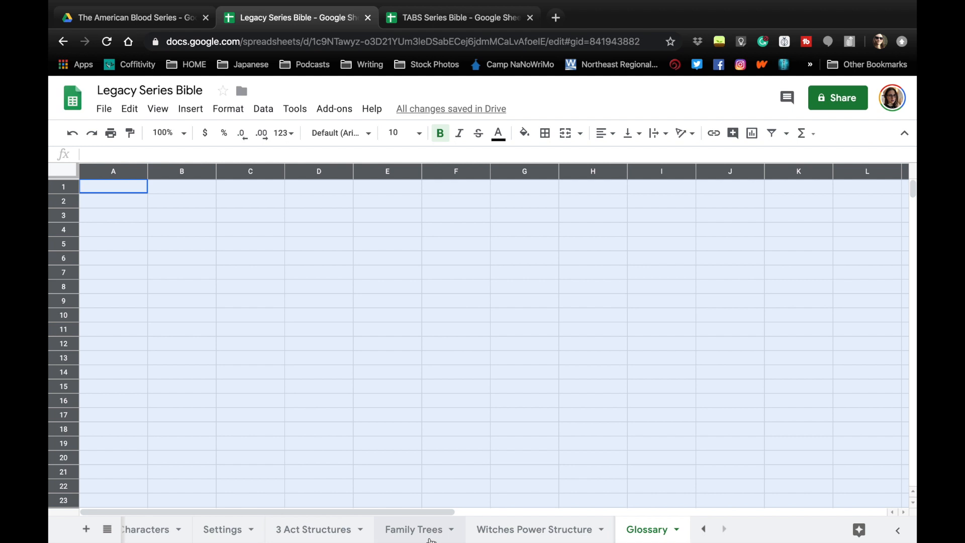
{"action": "left_click", "coordinate": [127, 188]}
{"action": "key", "text": "ctrl+v"}
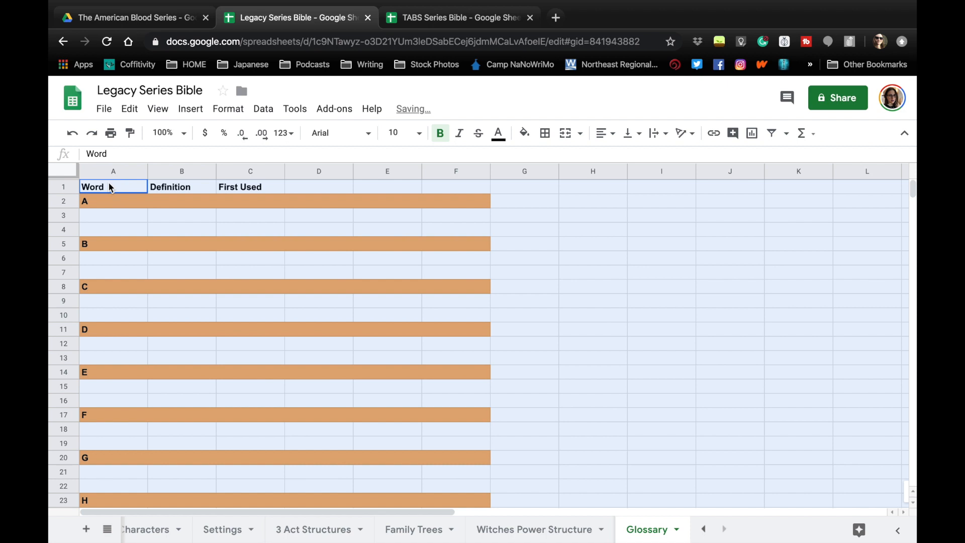
Switch to the TABS Series Bible spreadsheet and examine the character rows and detail columns of its Characters sheet
{"action": "key", "text": "ctrl+Tab"}
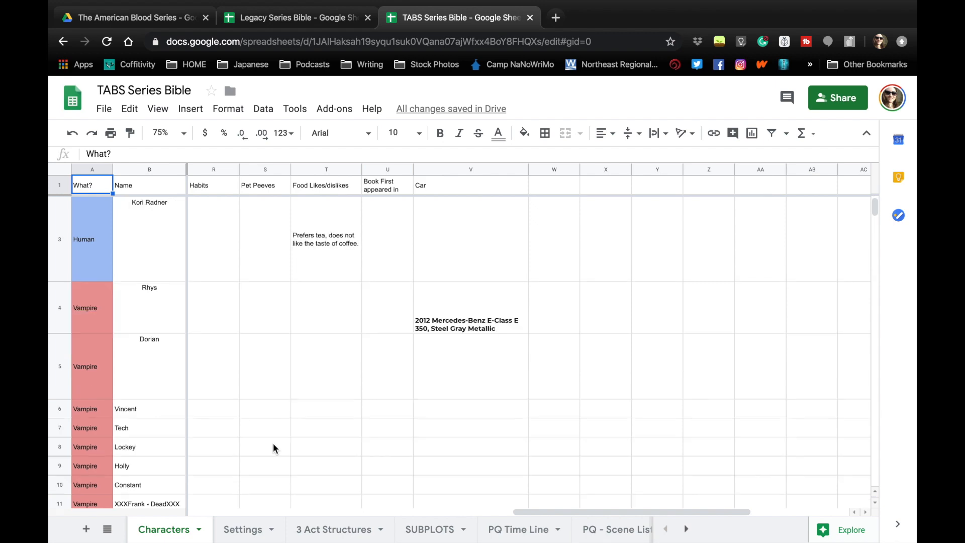
{"action": "scroll", "coordinate": [273, 445], "scroll_direction": "left", "scroll_amount": 10}
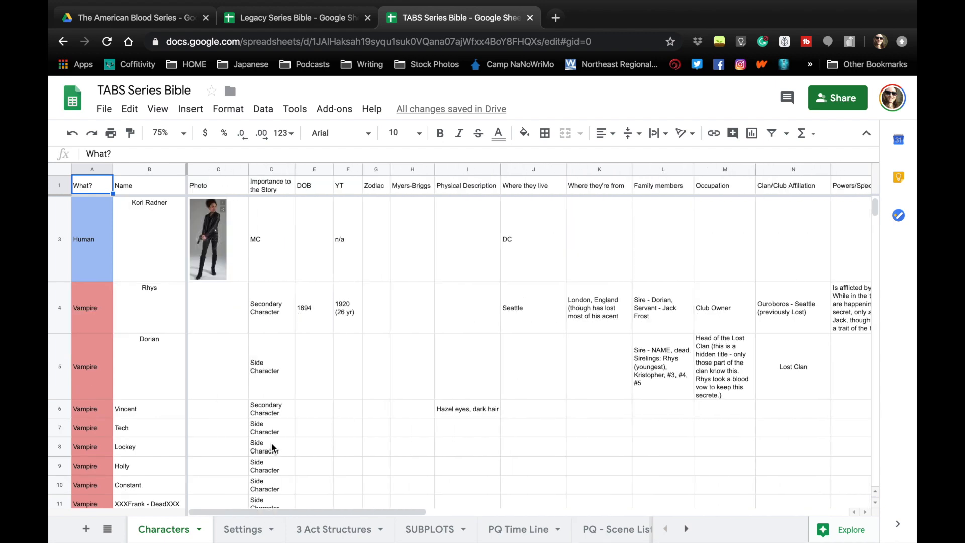
{"action": "scroll", "coordinate": [272, 446], "scroll_direction": "down", "scroll_amount": 10}
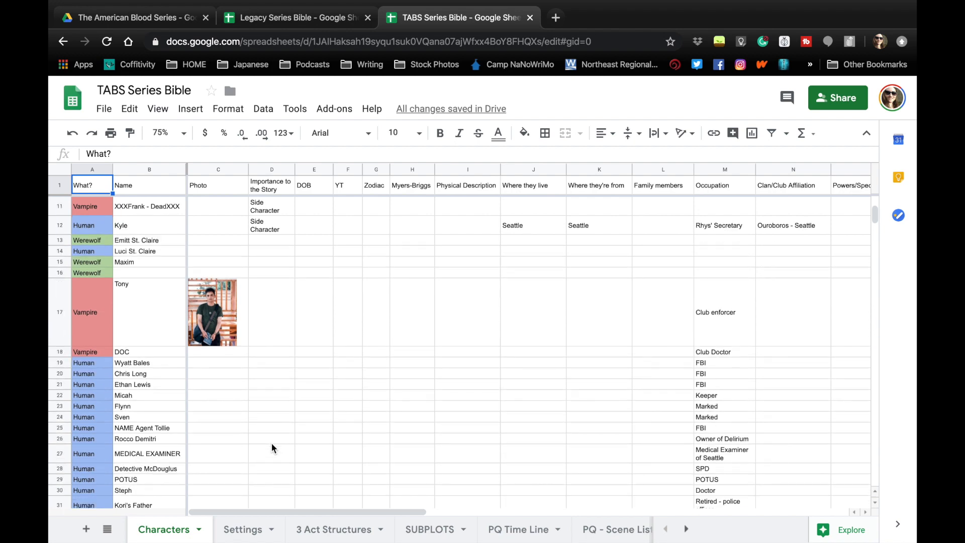
{"action": "scroll", "coordinate": [272, 448], "scroll_direction": "down", "scroll_amount": 5}
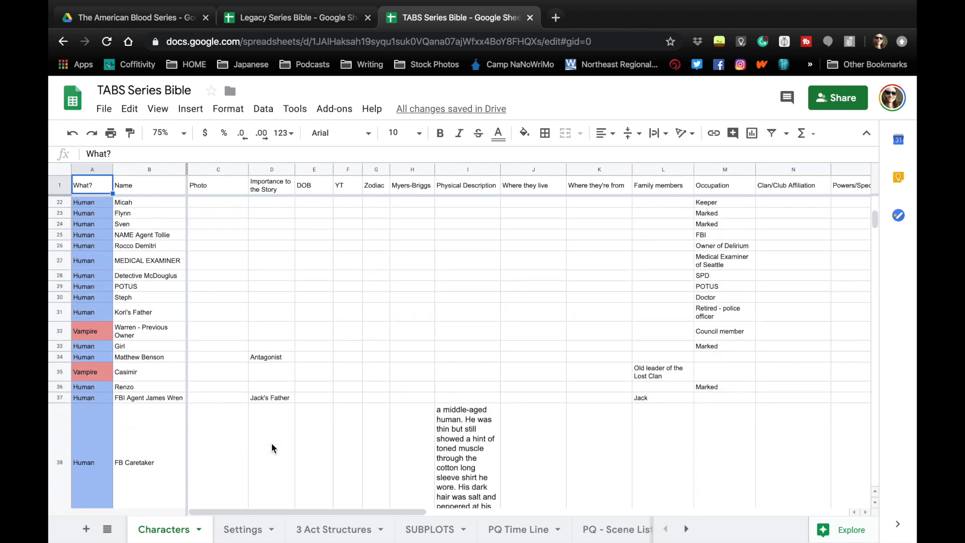
{"action": "scroll", "coordinate": [272, 448], "scroll_direction": "down", "scroll_amount": 5}
{"action": "scroll", "coordinate": [272, 447], "scroll_direction": "up", "scroll_amount": 20}
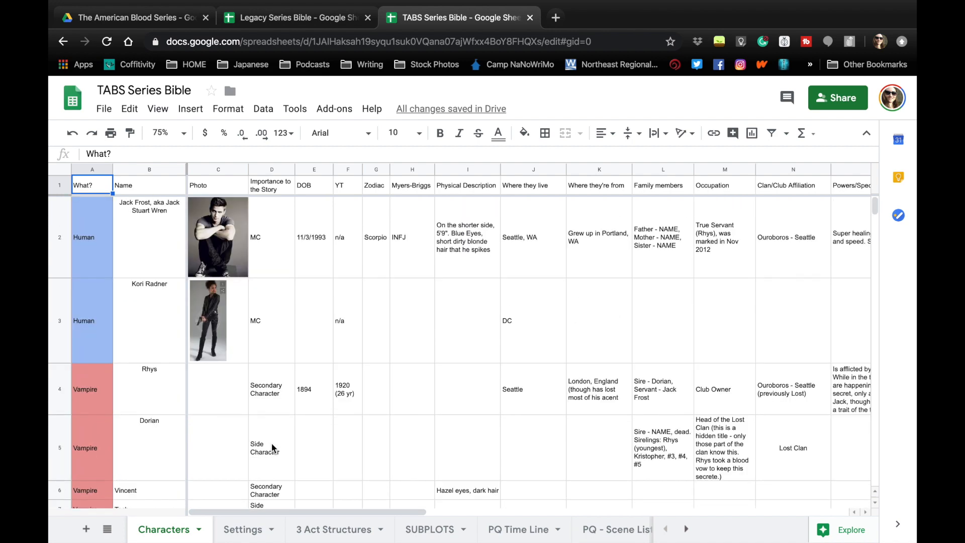
Look through the TABS Series Bible's Settings, 3 Act Structures and SUBPLOTS sheets
{"action": "left_click", "coordinate": [245, 533]}
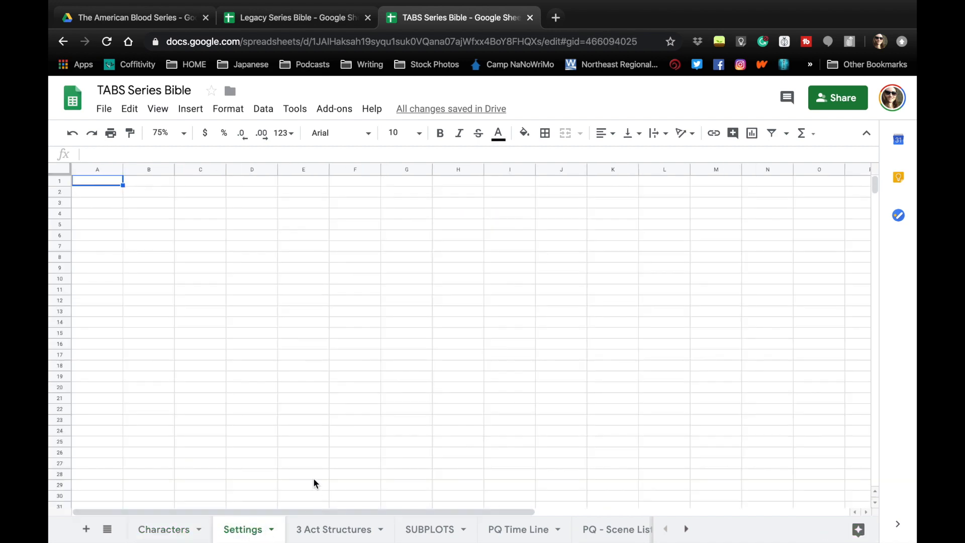
{"action": "left_click", "coordinate": [332, 529]}
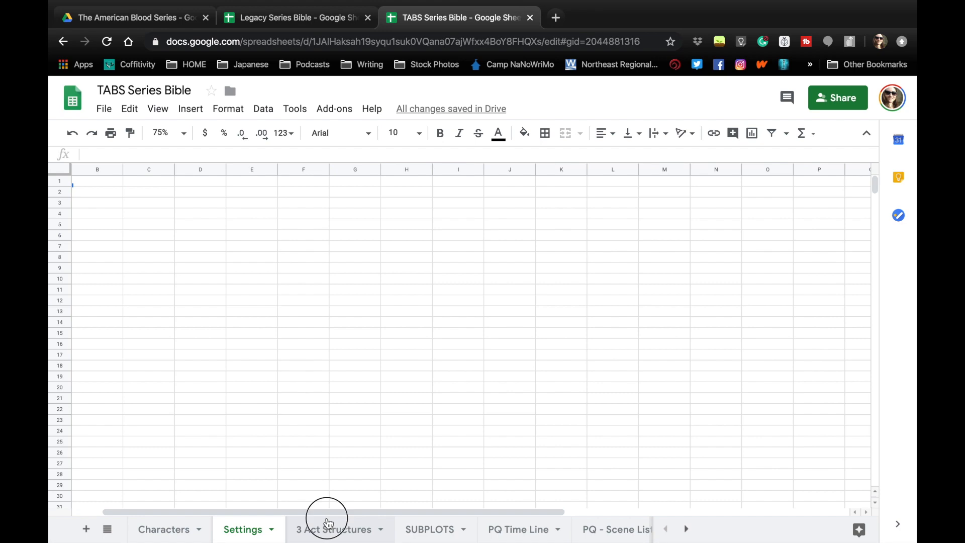
{"action": "left_click", "coordinate": [433, 536]}
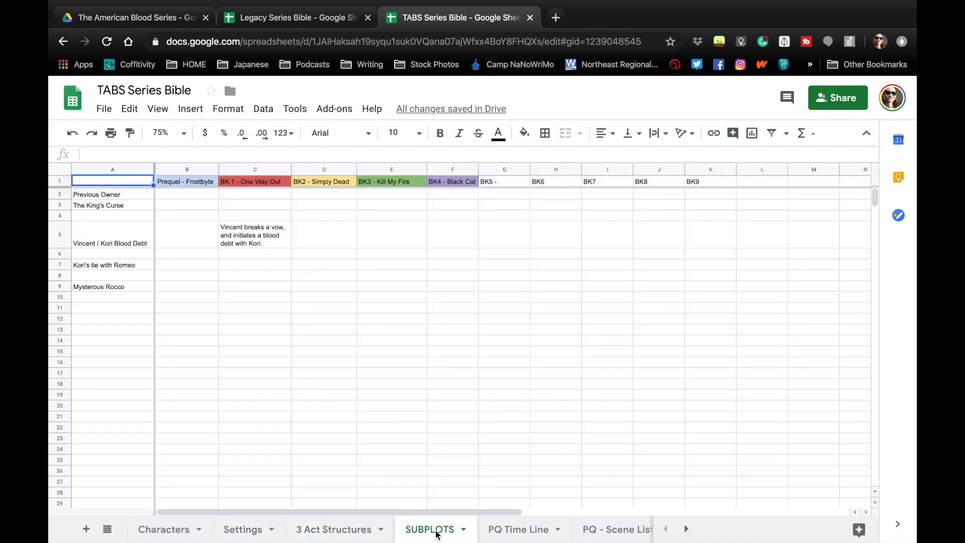
Open the PQ Time Line sheet and examine its half-hour schedule across all dates at 50% zoom
{"action": "left_click", "coordinate": [506, 534]}
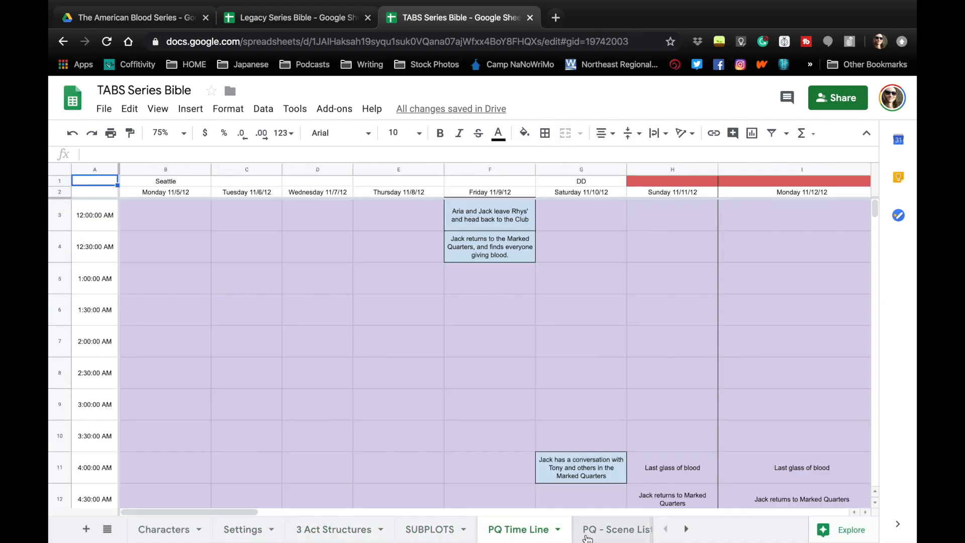
{"action": "scroll", "coordinate": [488, 405], "scroll_direction": "right", "scroll_amount": 10}
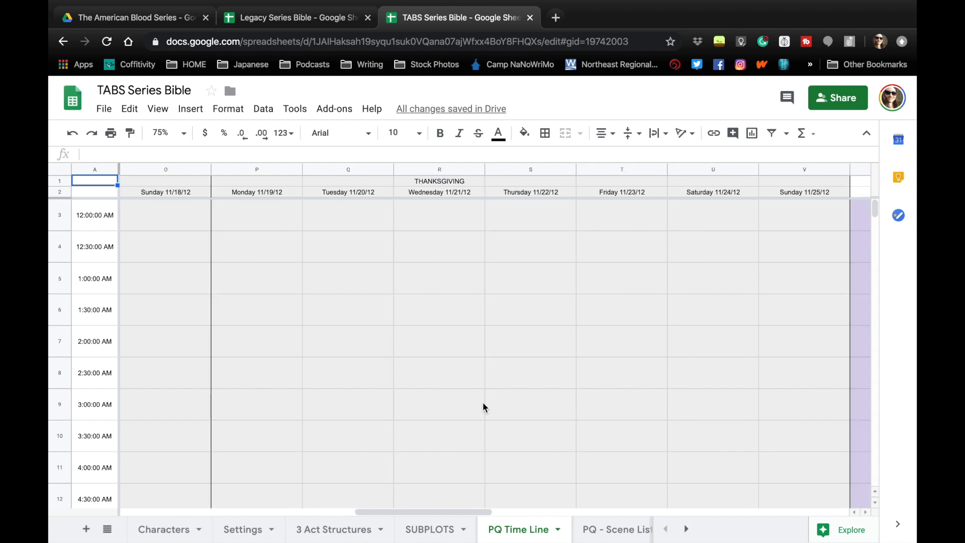
{"action": "scroll", "coordinate": [483, 404], "scroll_direction": "left", "scroll_amount": 10}
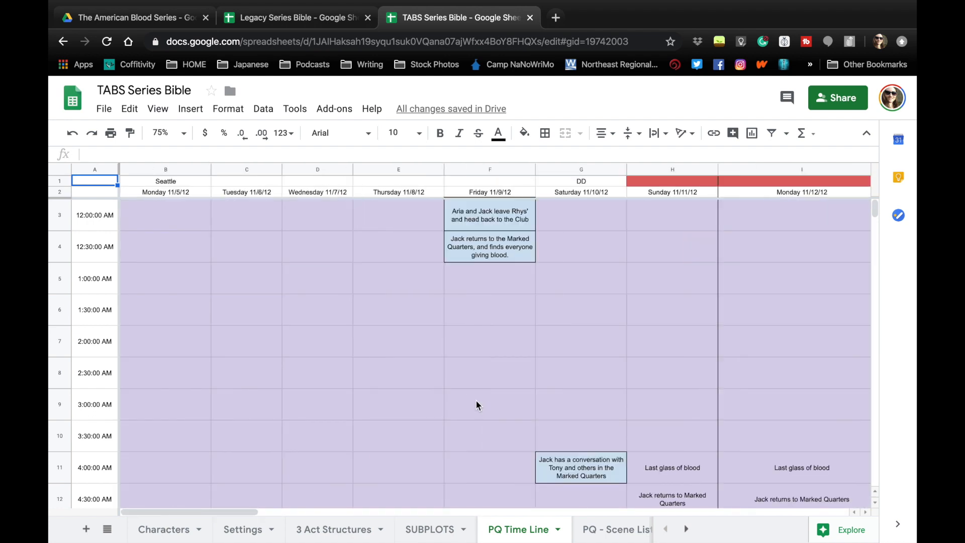
{"action": "left_click", "coordinate": [184, 133]}
{"action": "left_click", "coordinate": [167, 157]}
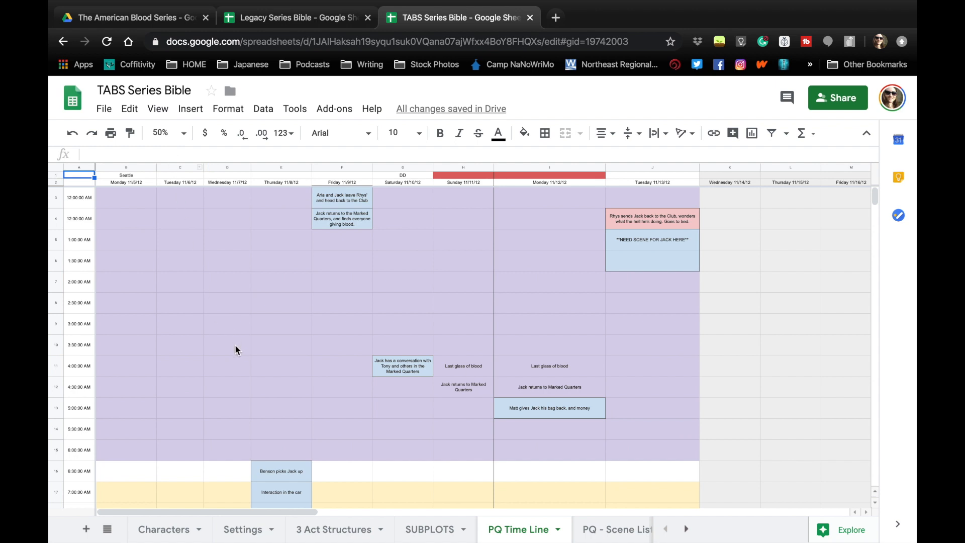
{"action": "scroll", "coordinate": [258, 344], "scroll_direction": "right", "scroll_amount": 15}
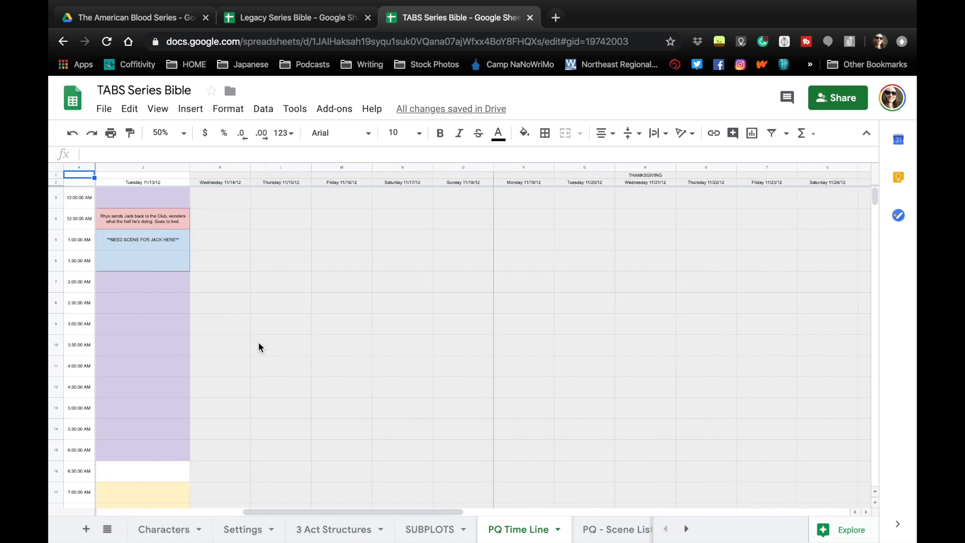
{"action": "scroll", "coordinate": [258, 344], "scroll_direction": "right", "scroll_amount": 8}
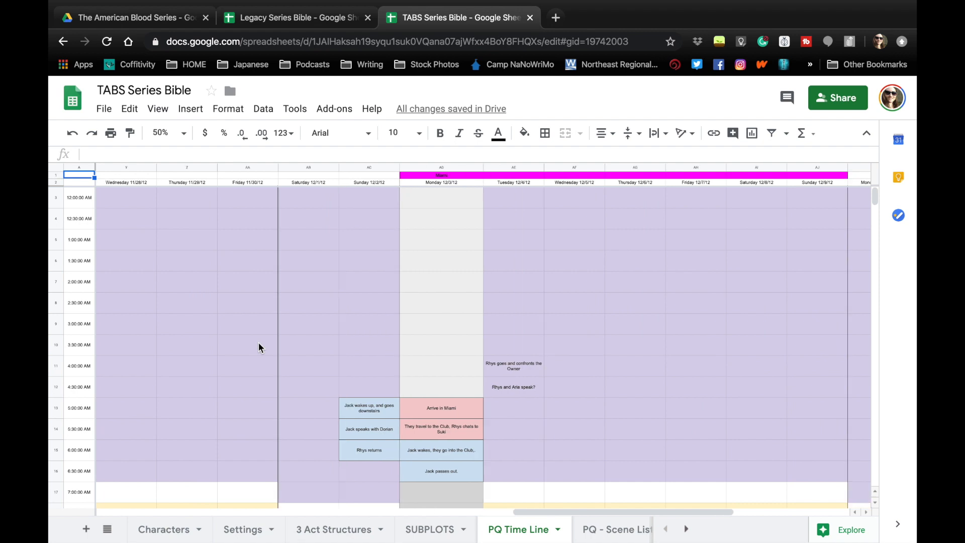
{"action": "scroll", "coordinate": [259, 347], "scroll_direction": "right", "scroll_amount": 5}
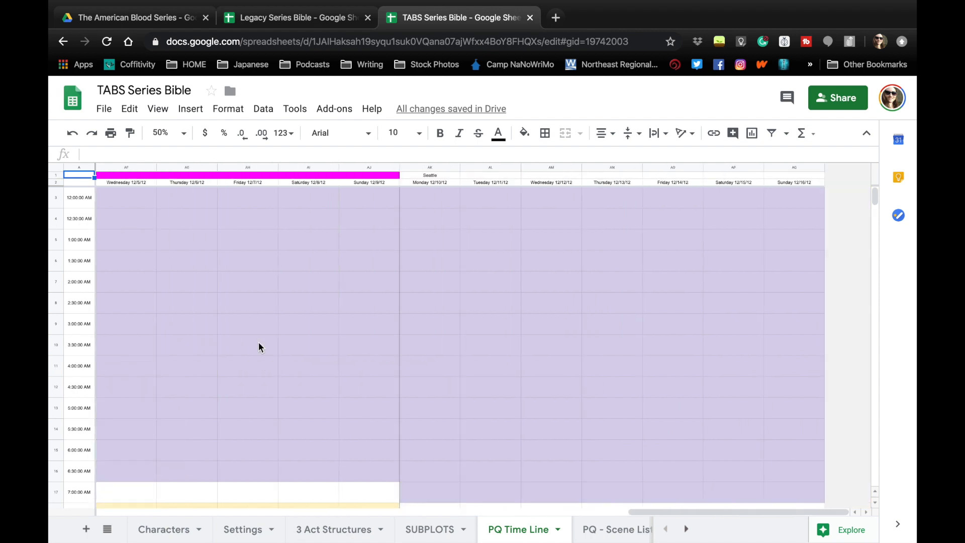
{"action": "scroll", "coordinate": [258, 347], "scroll_direction": "down", "scroll_amount": 5}
{"action": "scroll", "coordinate": [258, 347], "scroll_direction": "left", "scroll_amount": 1}
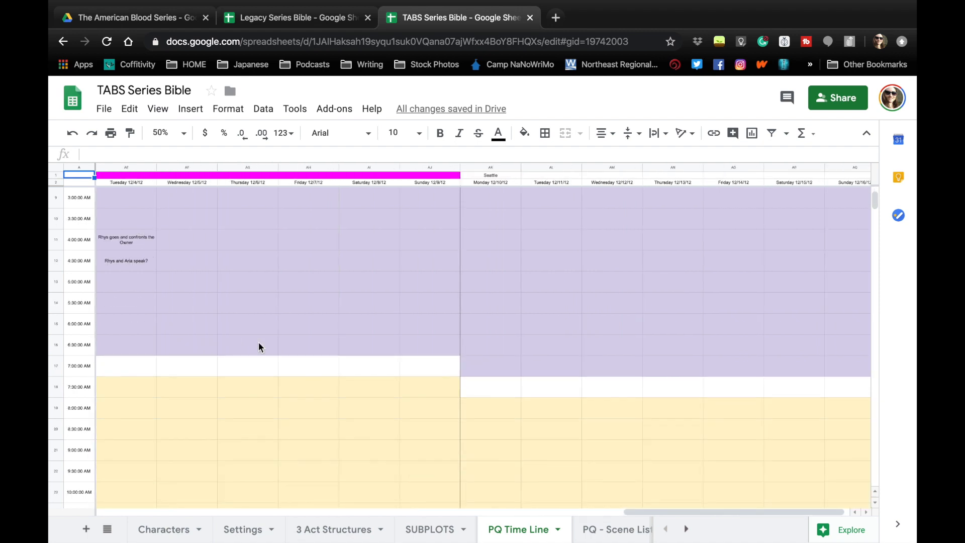
{"action": "scroll", "coordinate": [259, 346], "scroll_direction": "down", "scroll_amount": 15}
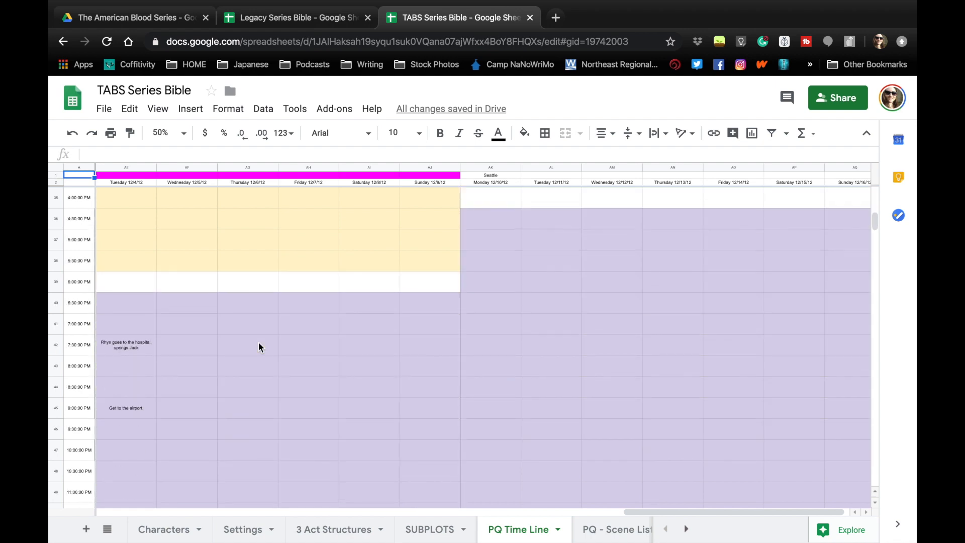
{"action": "scroll", "coordinate": [258, 347], "scroll_direction": "up", "scroll_amount": 17}
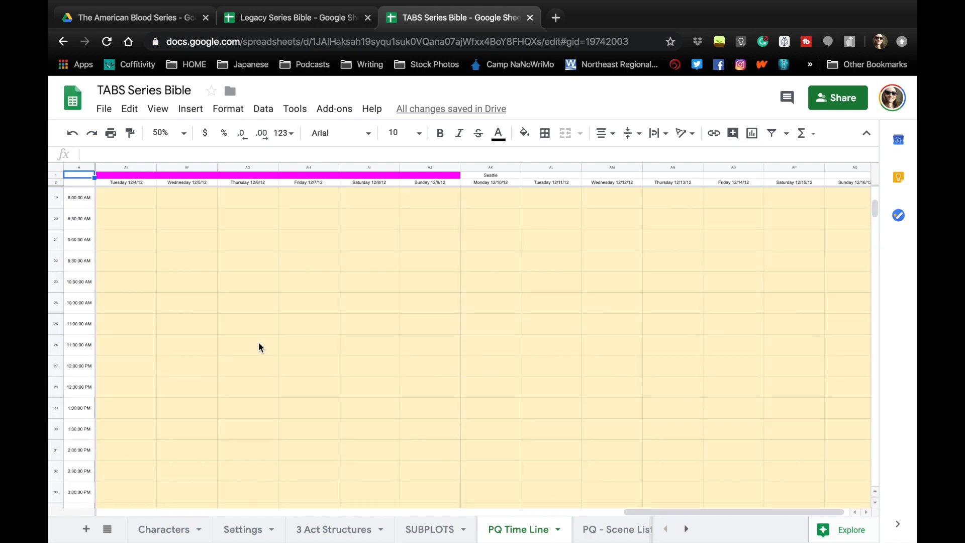
{"action": "scroll", "coordinate": [259, 347], "scroll_direction": "up", "scroll_amount": 3}
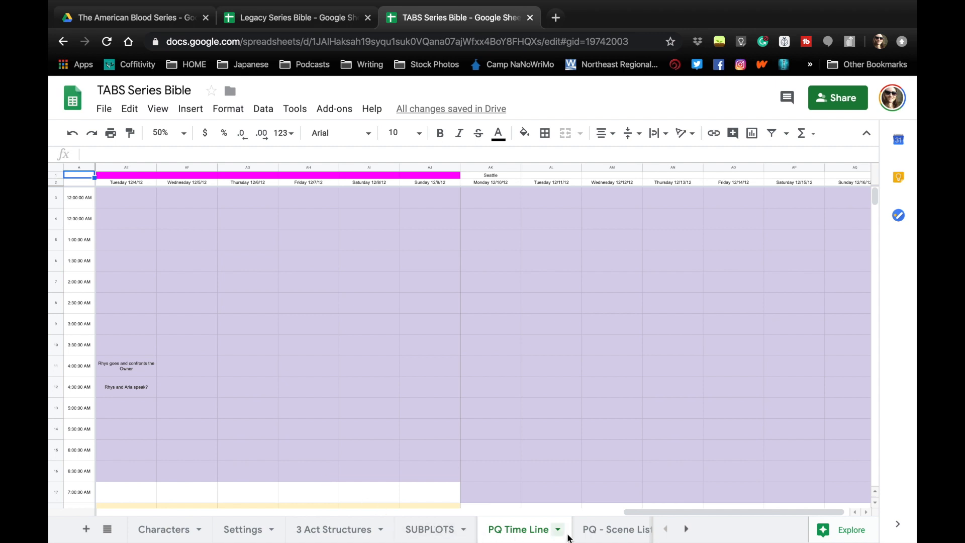
Look through the PQ - Scene List and BK 1 Time Line sheets, and examine the scene table in BK1 Working Outline
{"action": "left_click", "coordinate": [591, 534]}
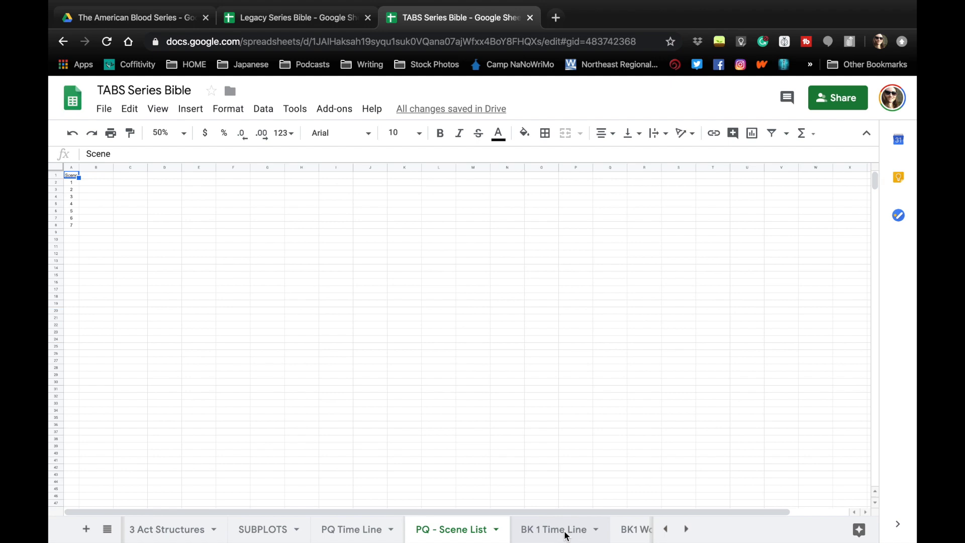
{"action": "left_click", "coordinate": [572, 534]}
{"action": "left_click", "coordinate": [596, 531]}
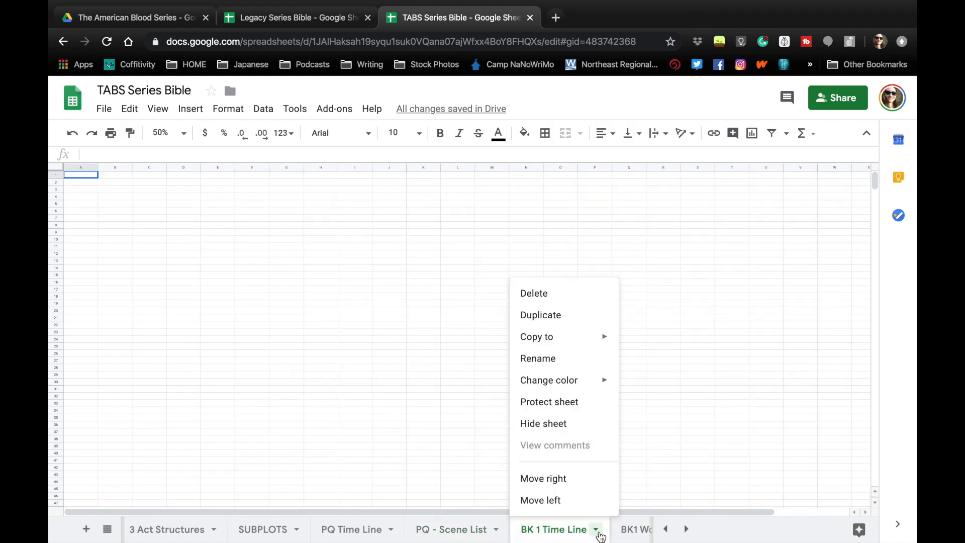
{"action": "left_click", "coordinate": [619, 534]}
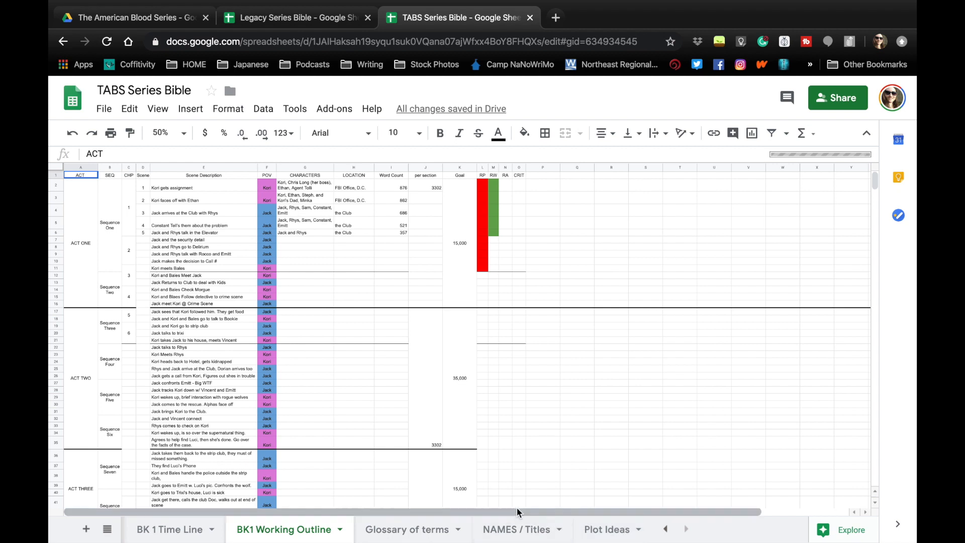
{"action": "scroll", "coordinate": [351, 335], "scroll_direction": "down", "scroll_amount": 1}
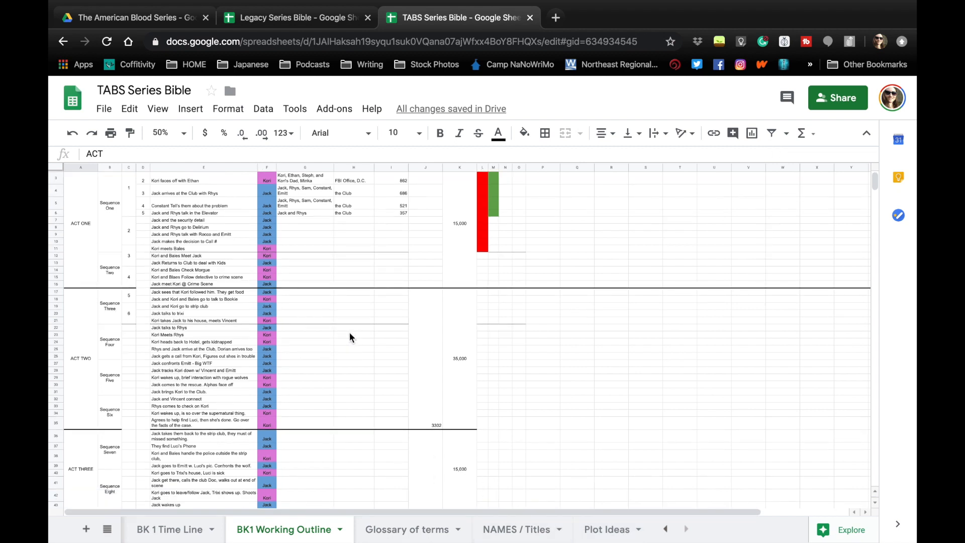
{"action": "scroll", "coordinate": [350, 336], "scroll_direction": "up", "scroll_amount": 1}
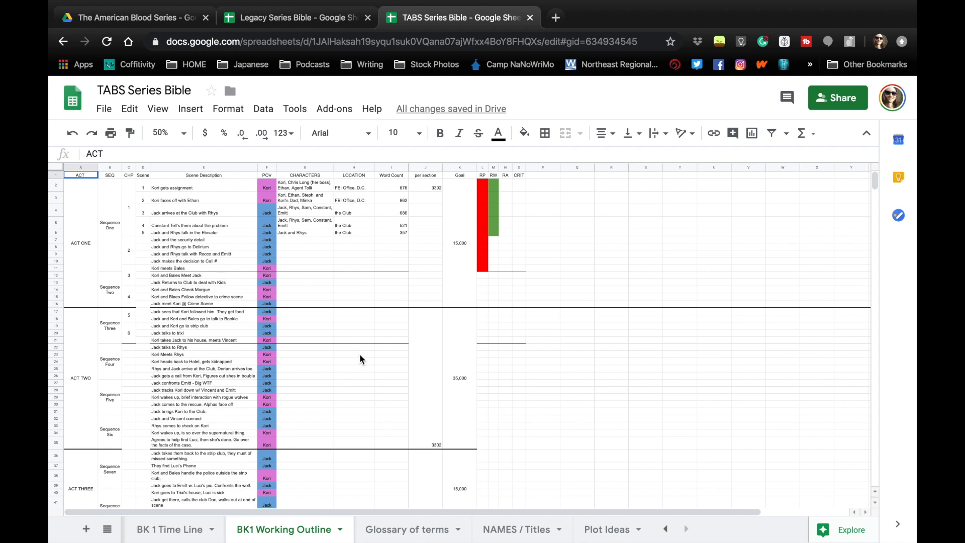
View the name and title idea tables on the NAMES / Titles sheet, and open the Plot Ideas sheet
{"action": "left_click", "coordinate": [511, 528]}
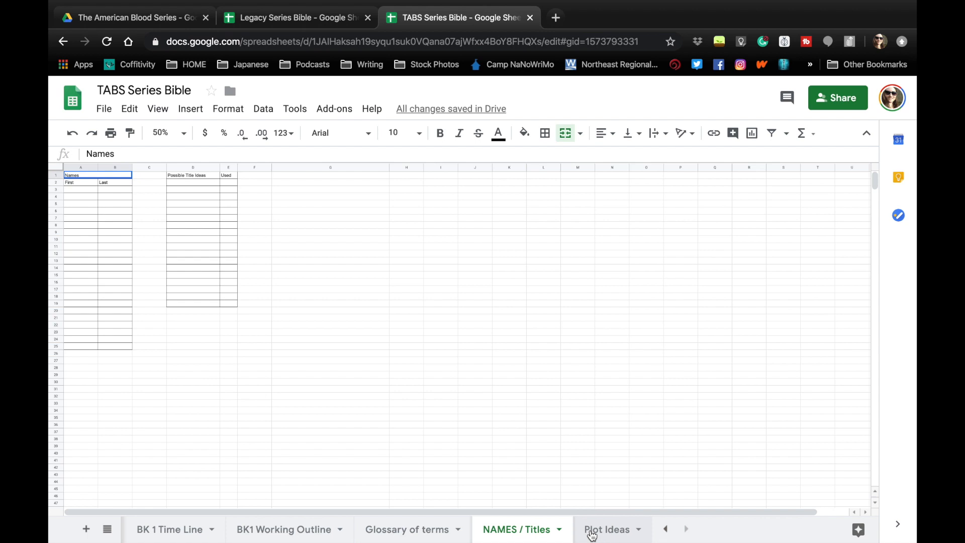
{"action": "left_click", "coordinate": [591, 534]}
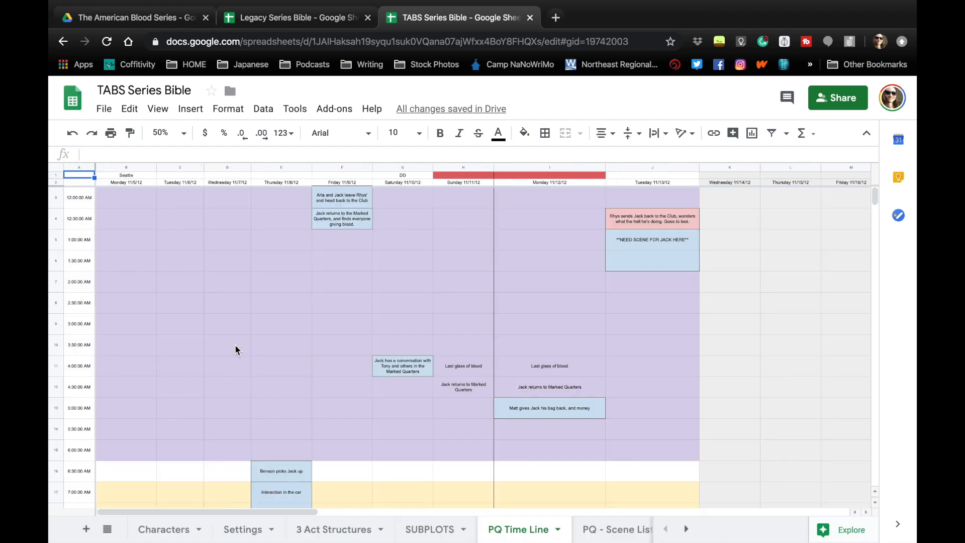
Review the PQ Time Line sheet's December dates down to the last half-hour row of the day
{"action": "scroll", "coordinate": [259, 345], "scroll_direction": "right", "scroll_amount": 18}
{"action": "scroll", "coordinate": [259, 343], "scroll_direction": "right", "scroll_amount": 15}
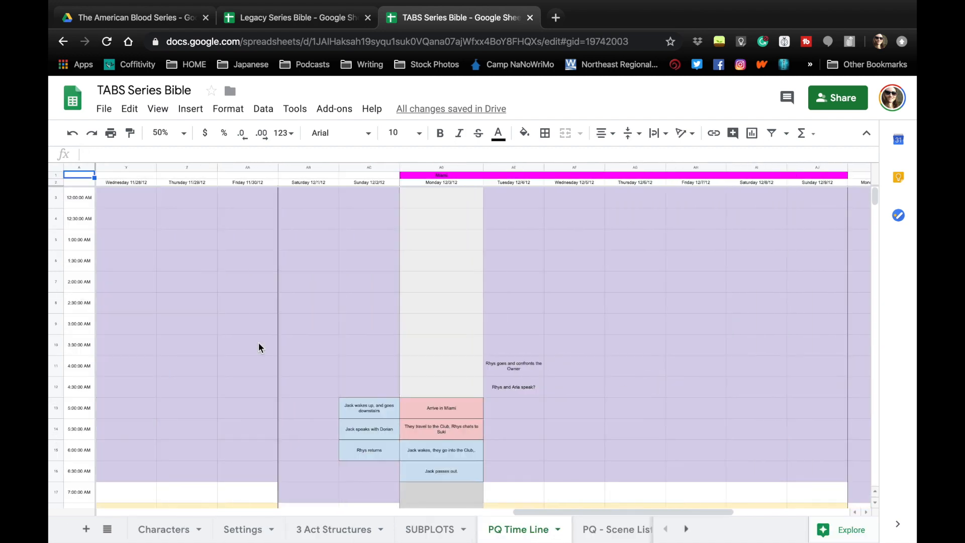
{"action": "scroll", "coordinate": [259, 347], "scroll_direction": "down", "scroll_amount": 15}
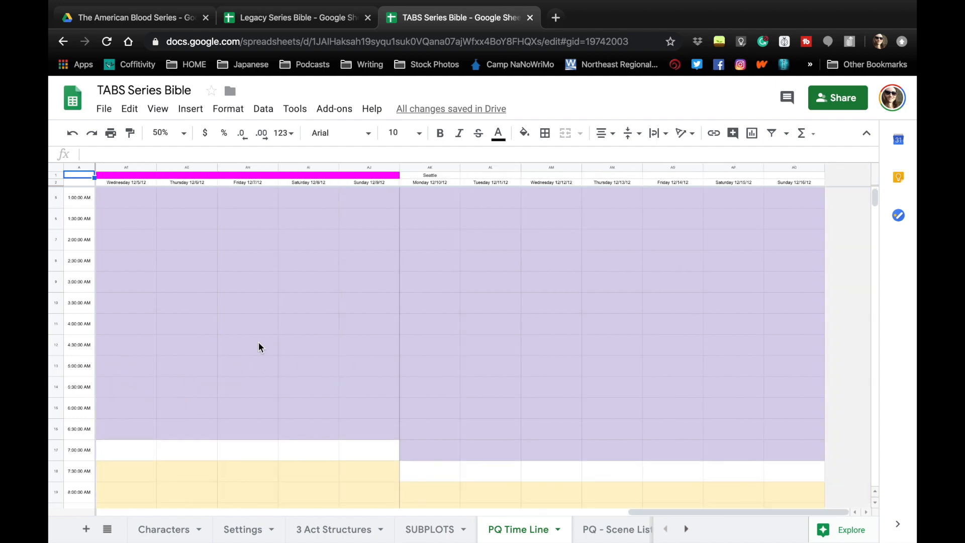
{"action": "scroll", "coordinate": [258, 342], "scroll_direction": "down", "scroll_amount": 5}
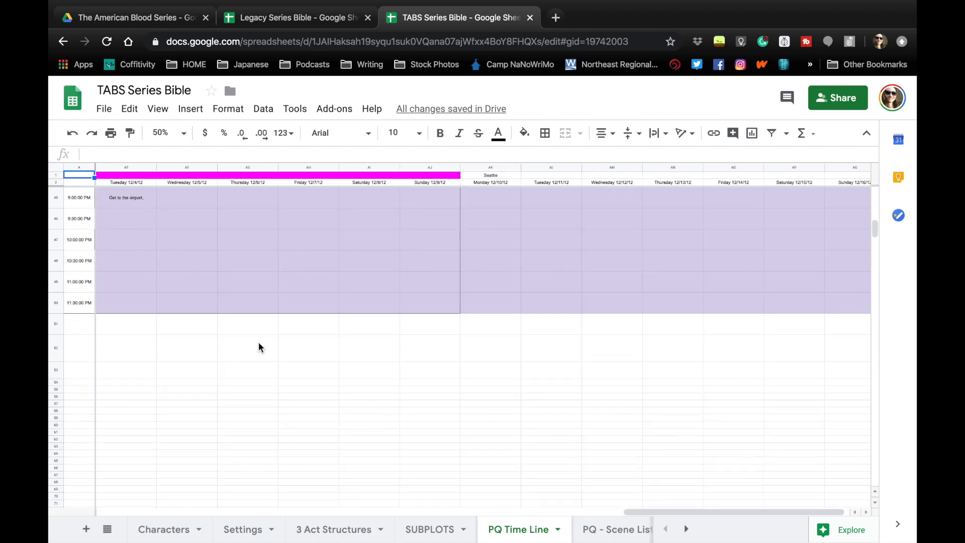